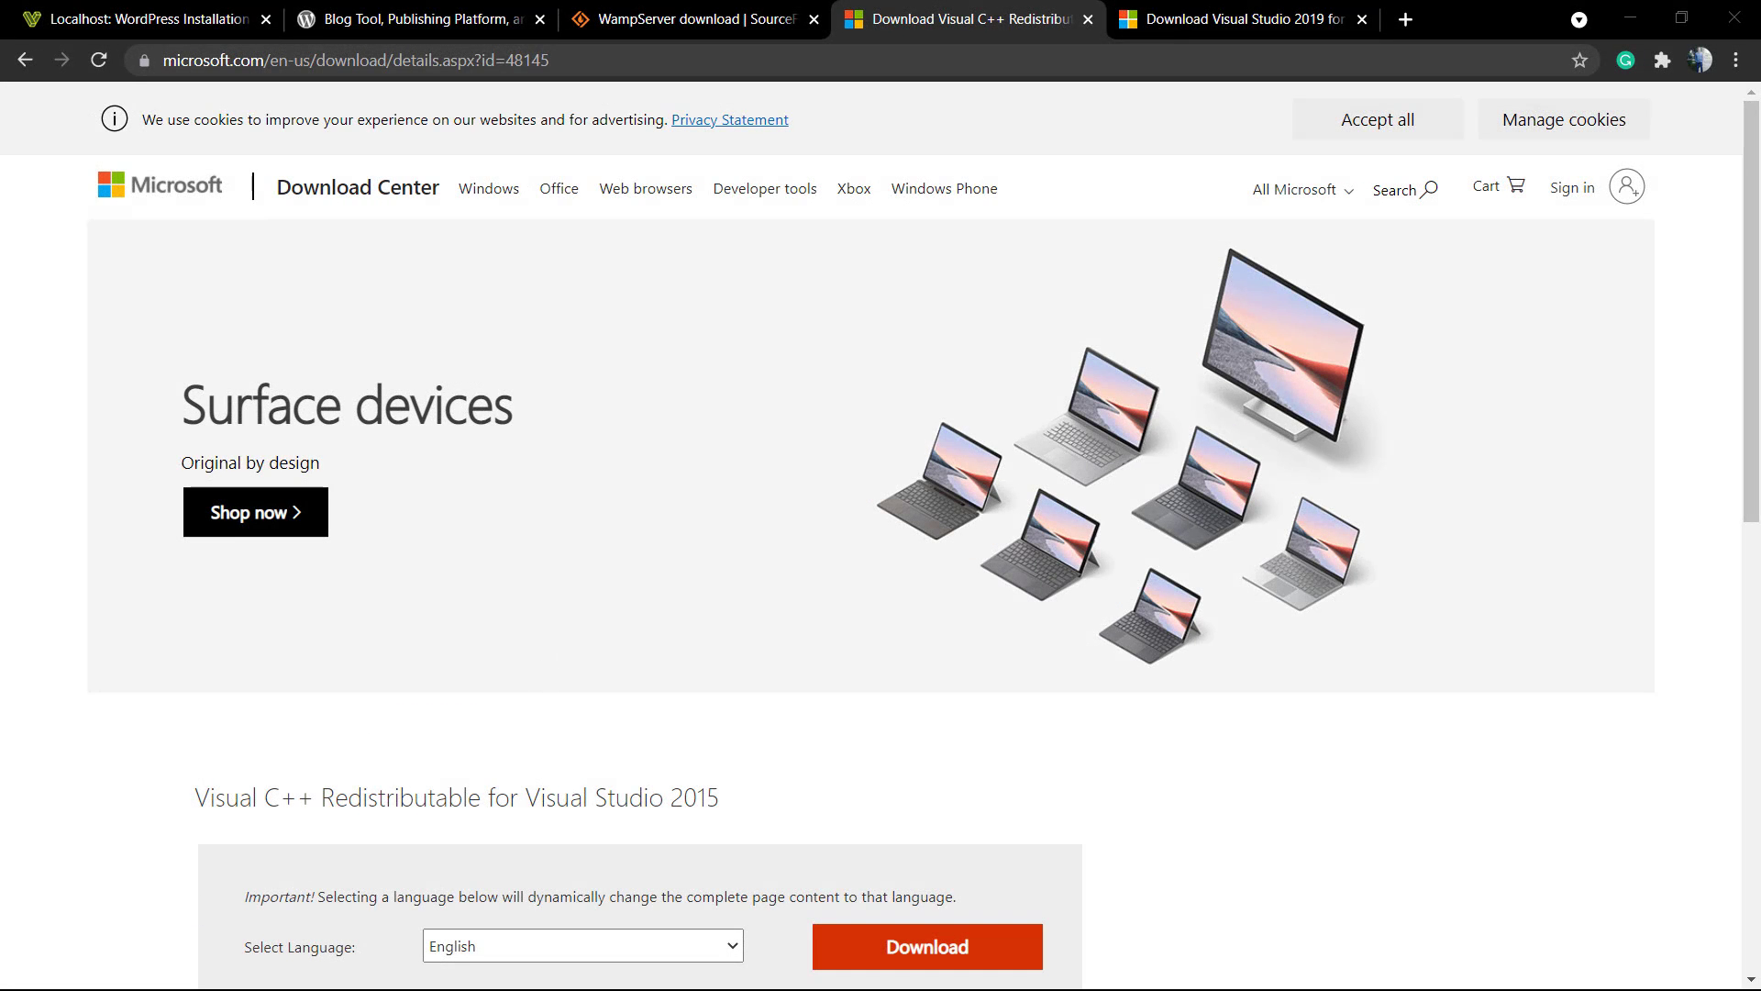
- Launch Wampserver64 and dismiss the two missing MSVCR110.dll errors
left_click(20, 971)
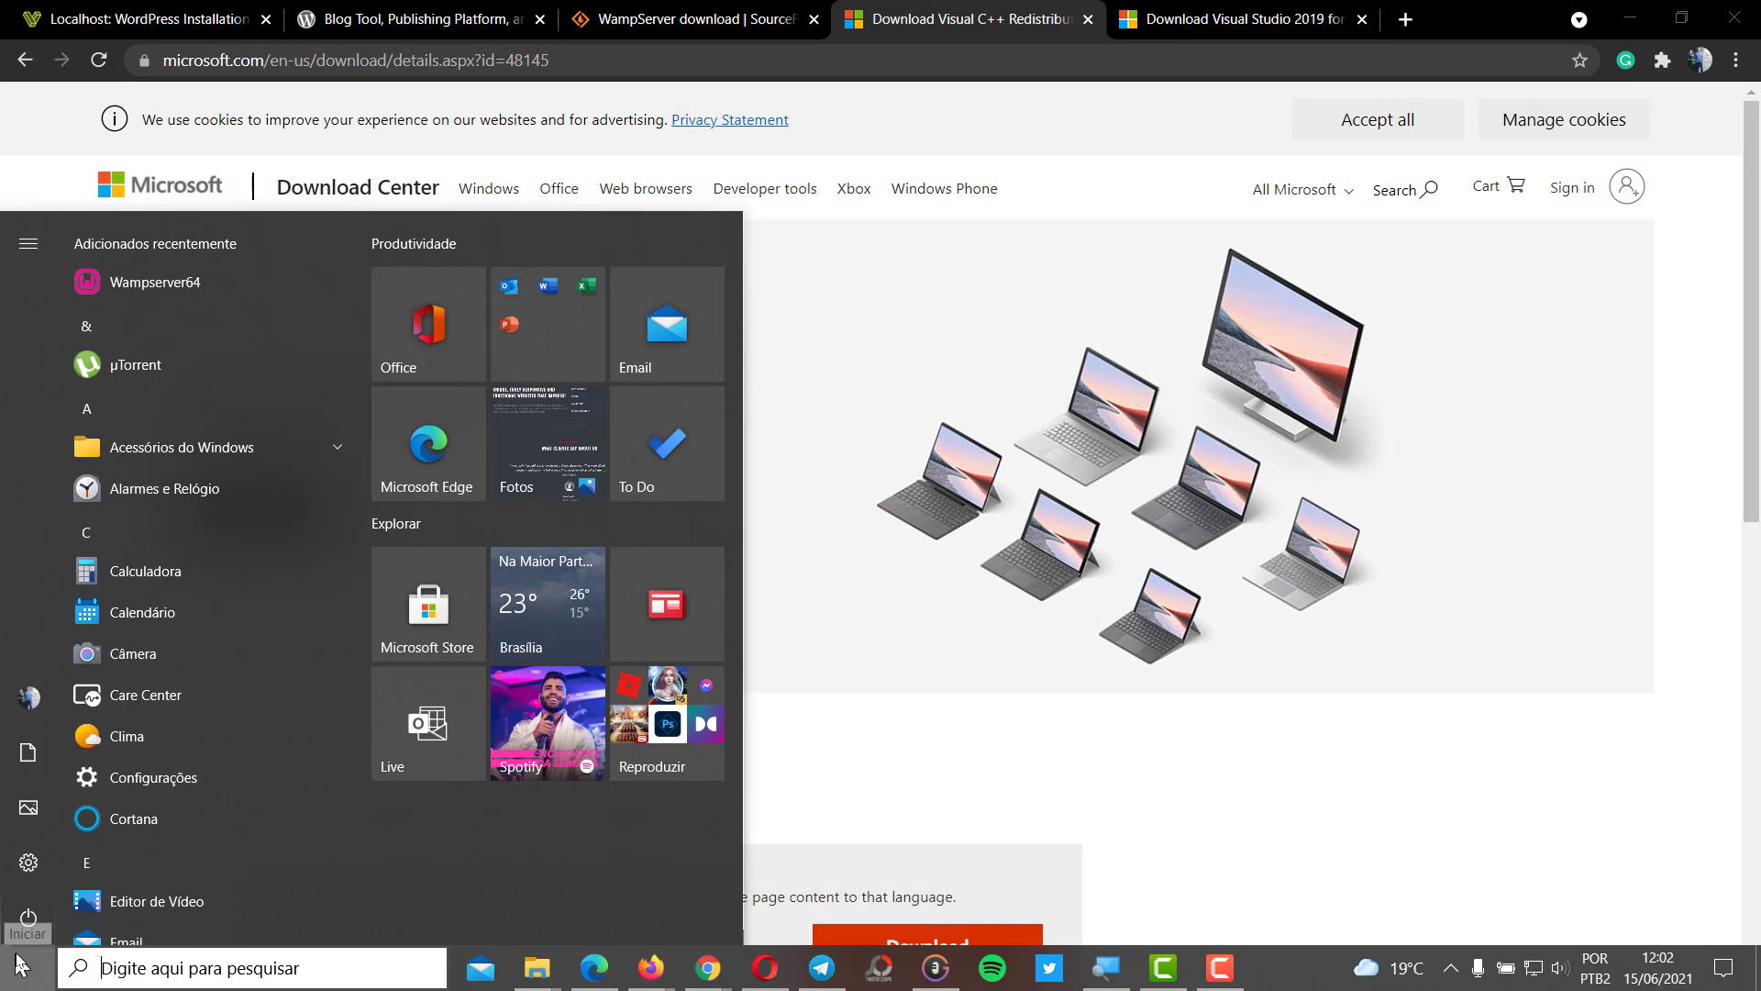
left_click(20, 970)
left_click(20, 970)
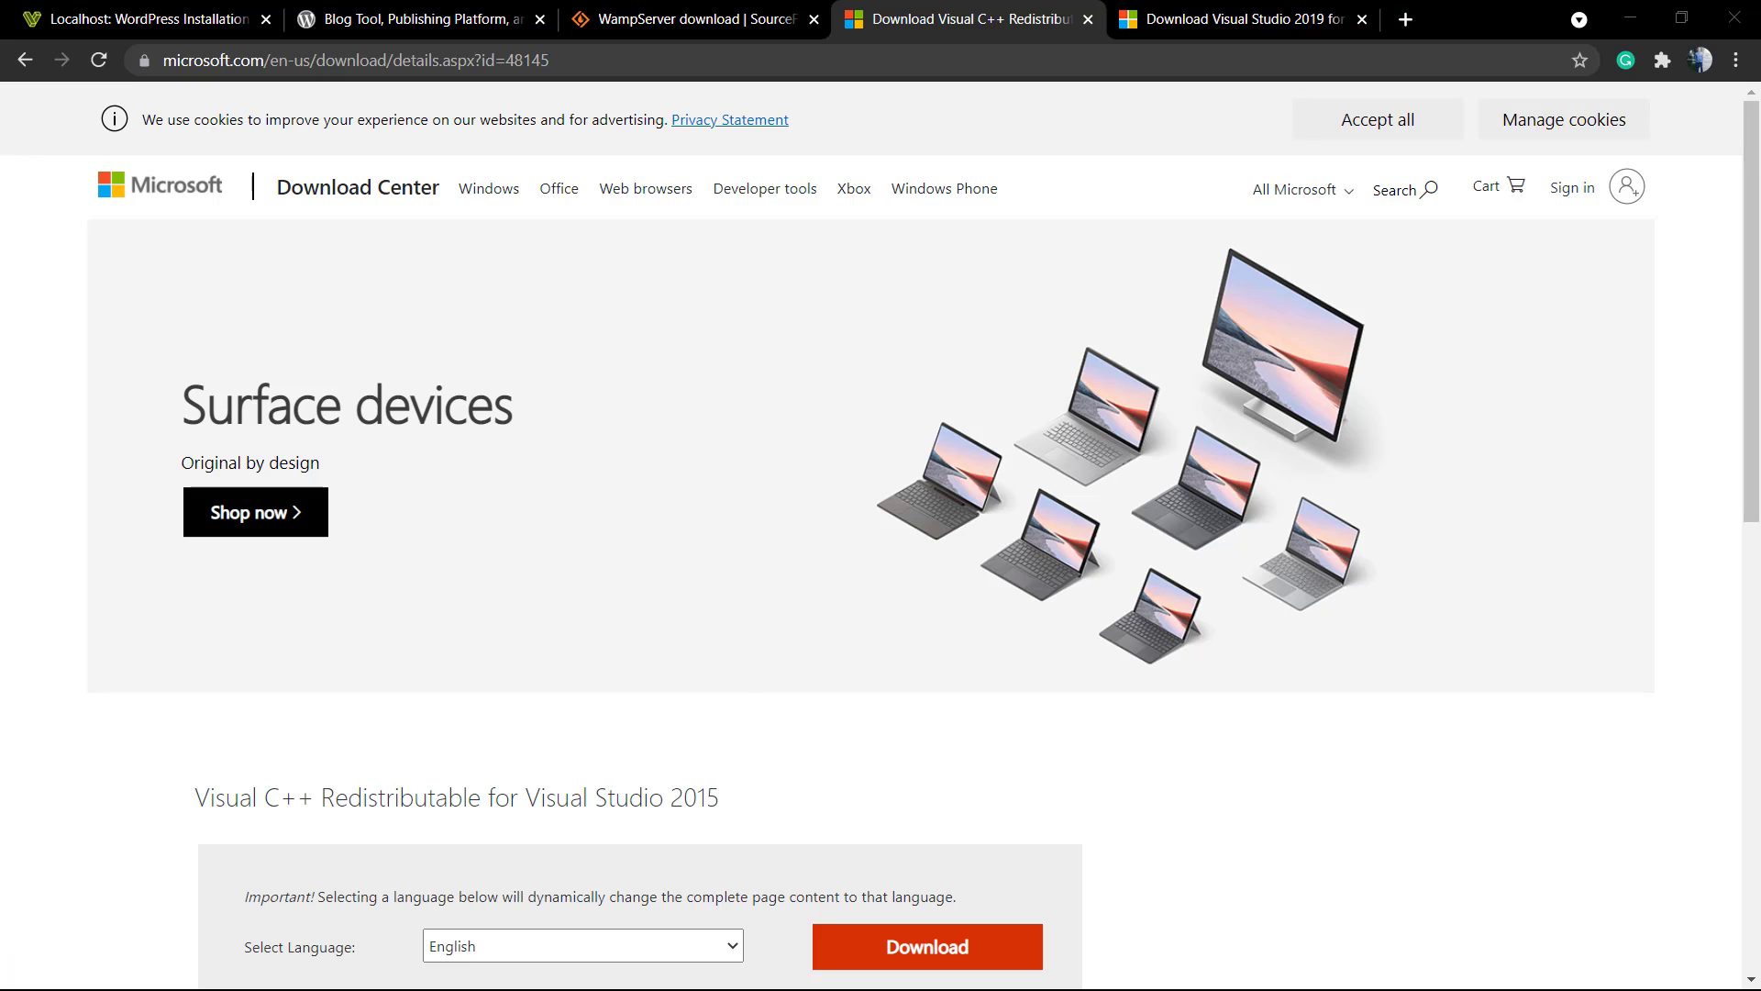
left_click(266, 292)
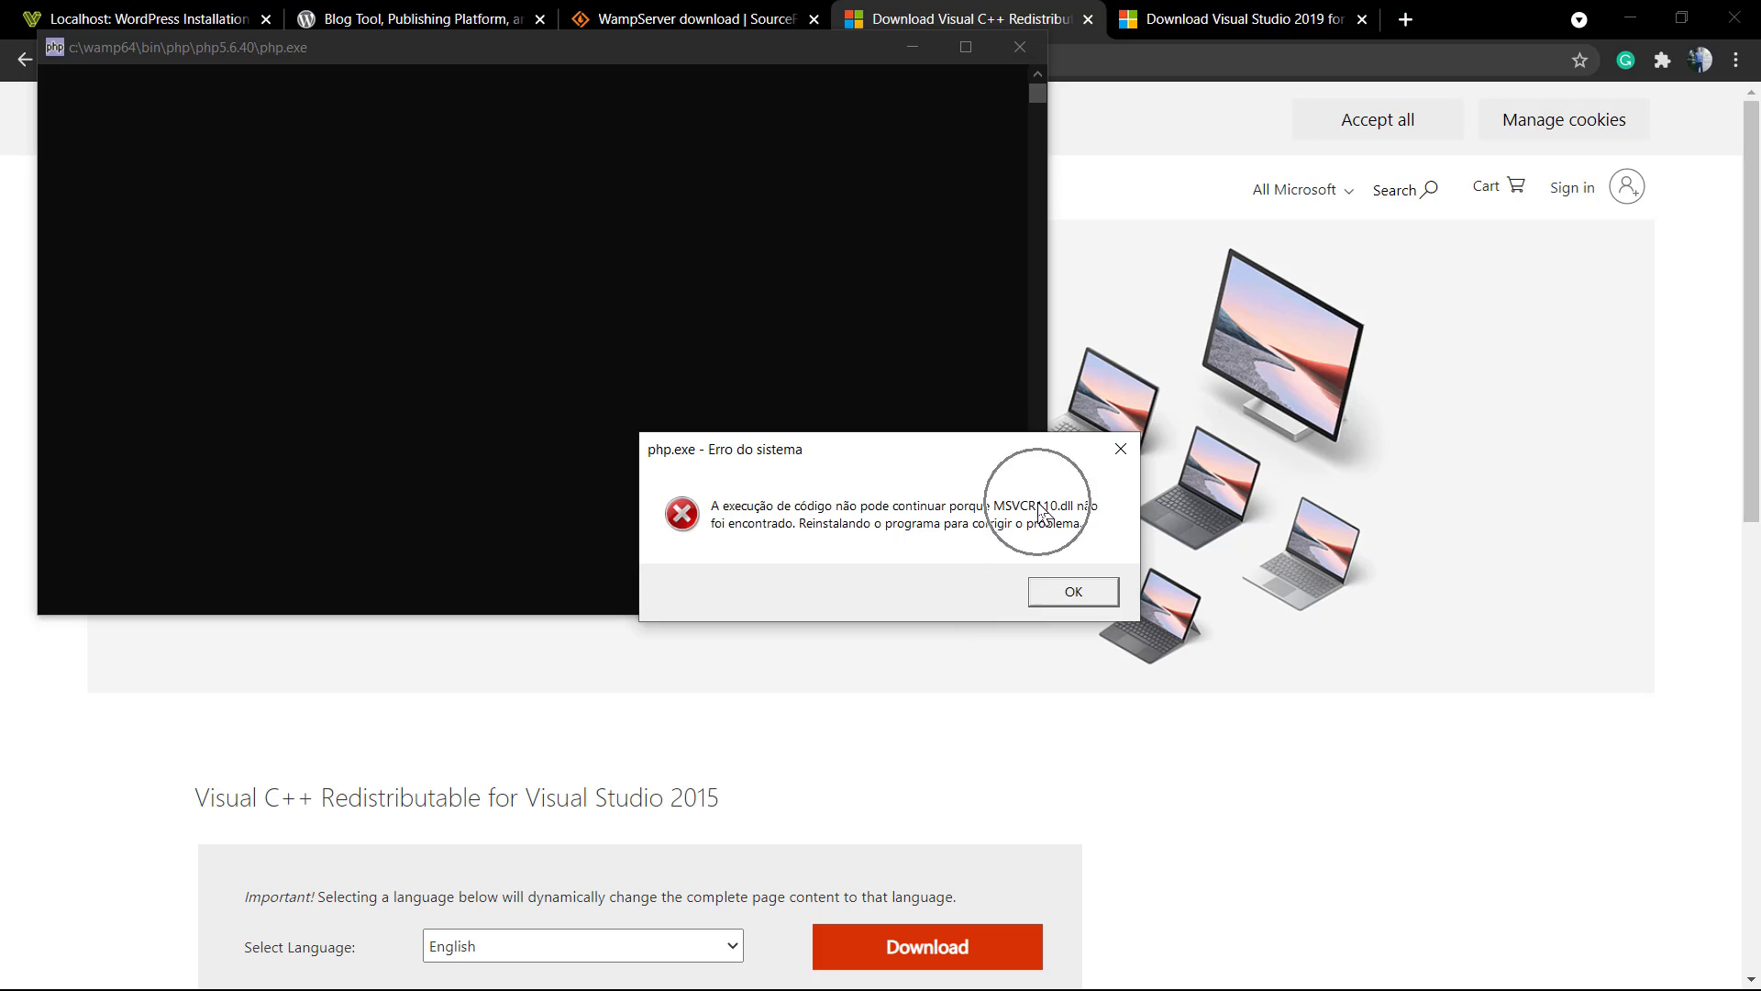
left_click(1051, 593)
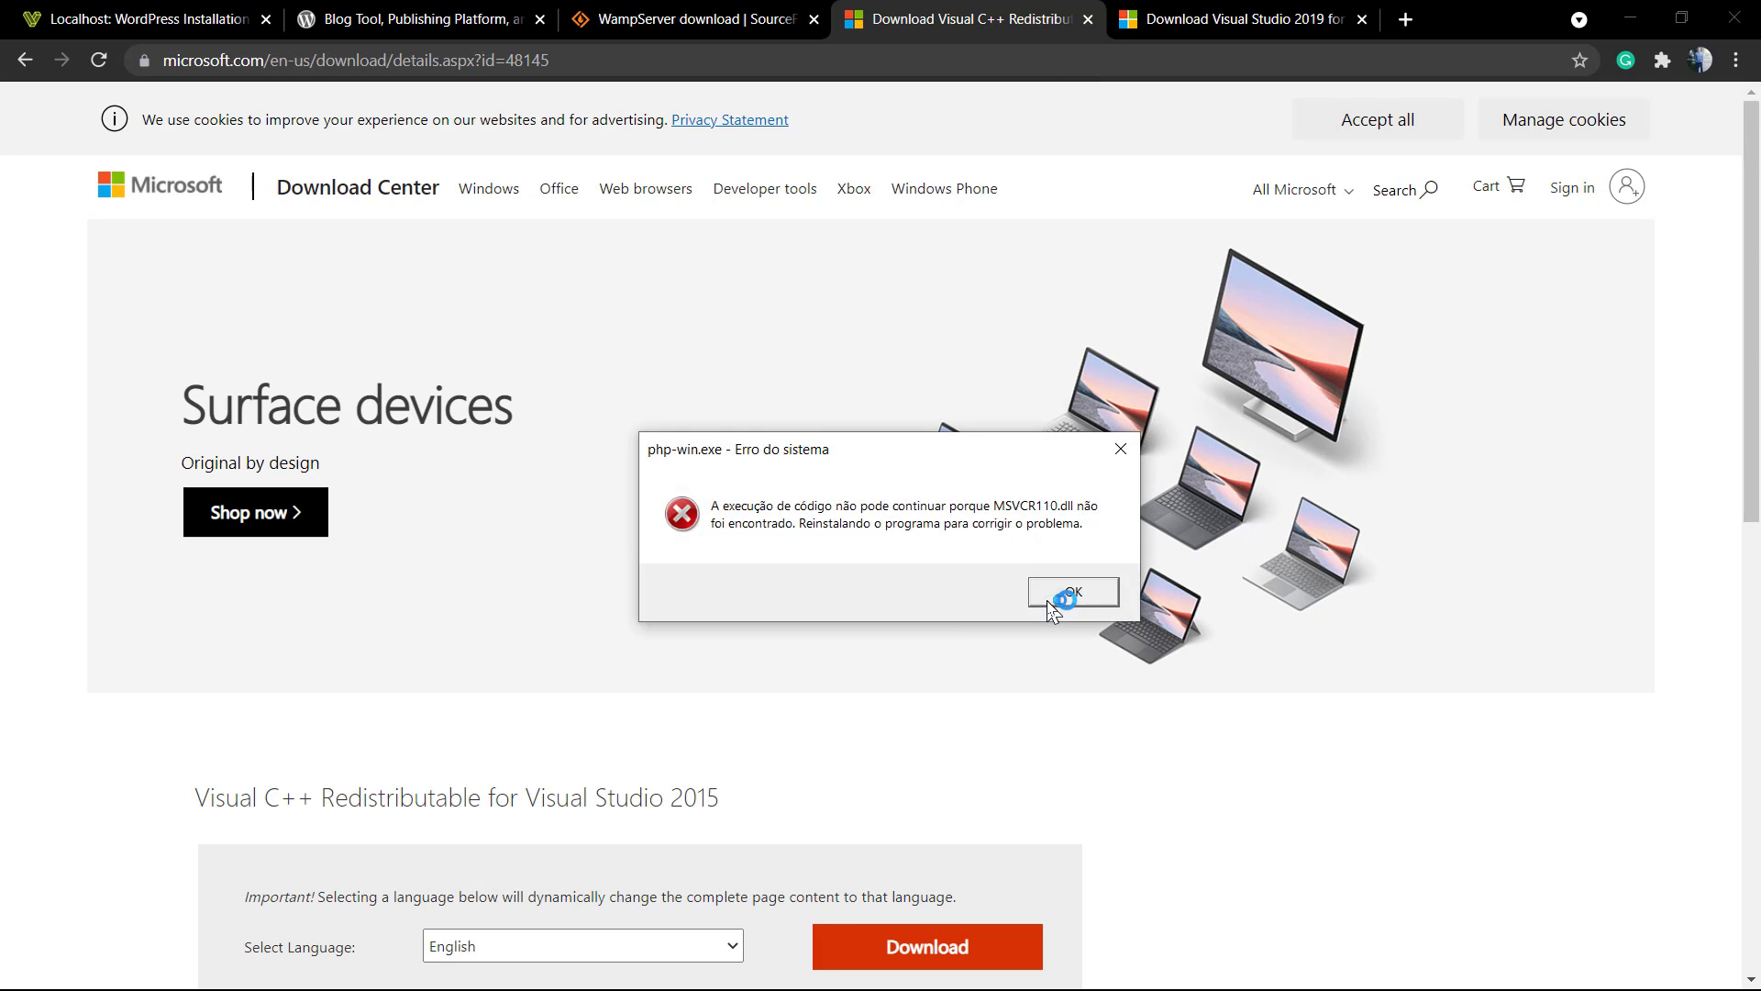
left_click(1050, 594)
- Download the 64-bit vc_redist.x64.exe package of Visual C++ 2015 Redistributable
scroll(811, 635, "down", 1)
scroll(551, 740, "down", 2)
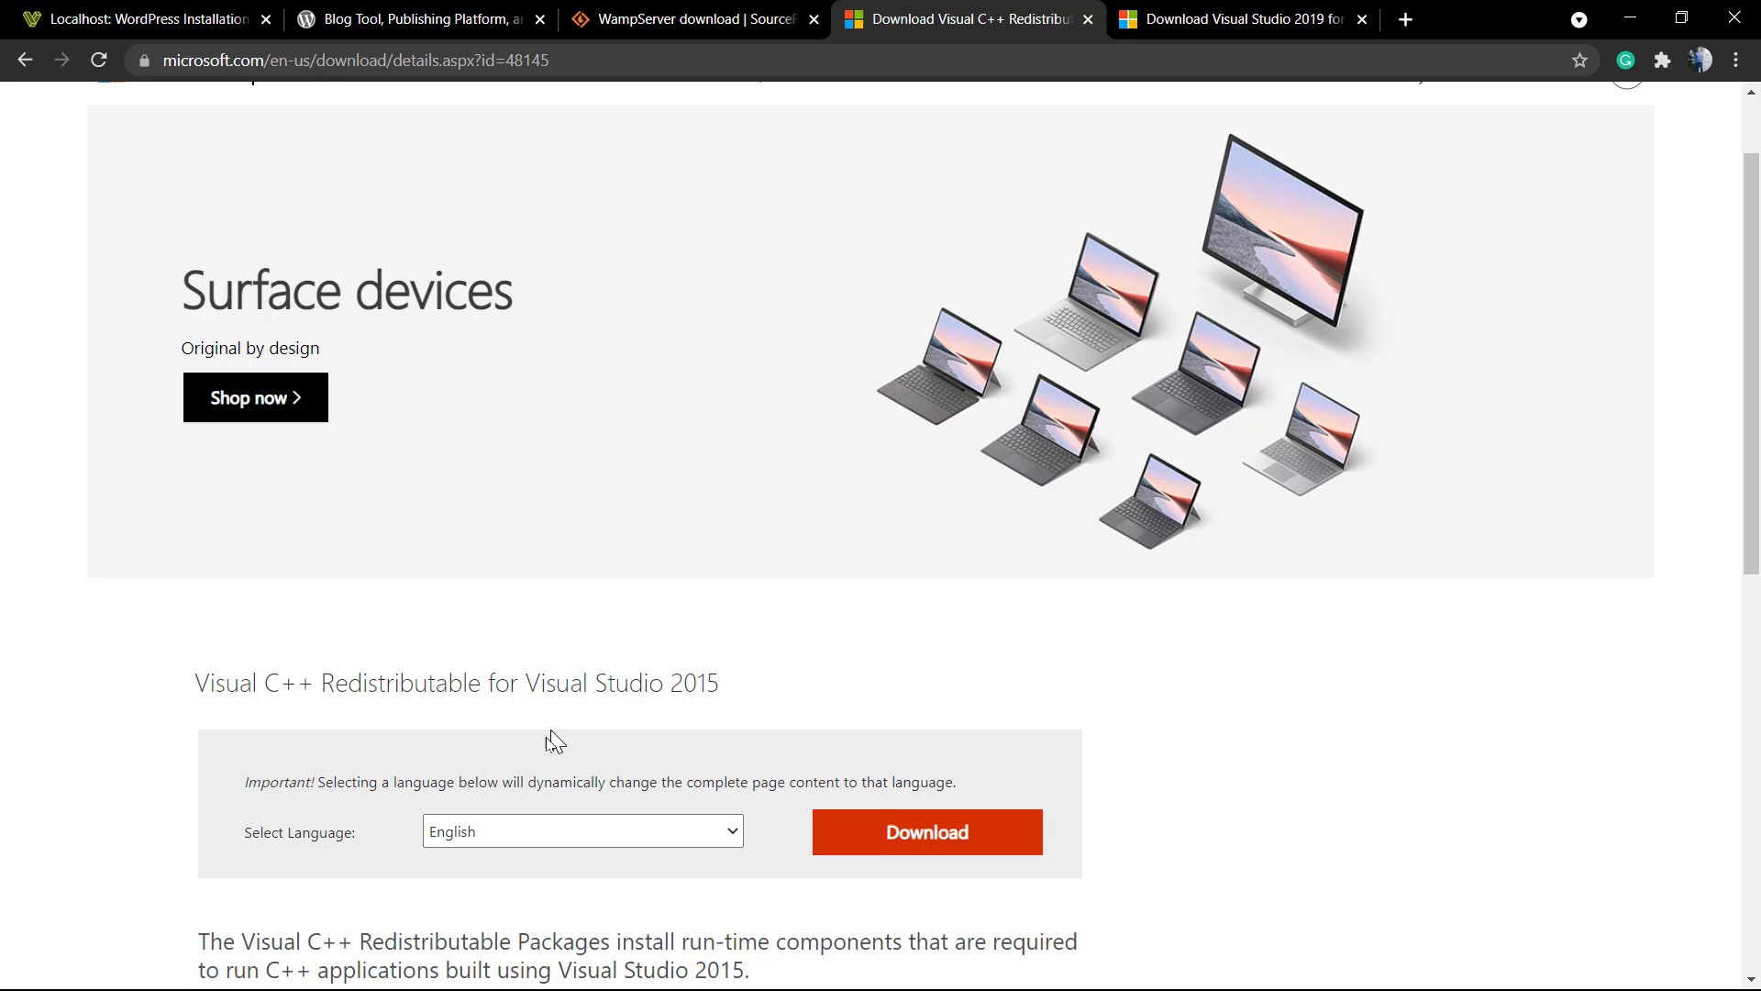
scroll(554, 573, "up", 2)
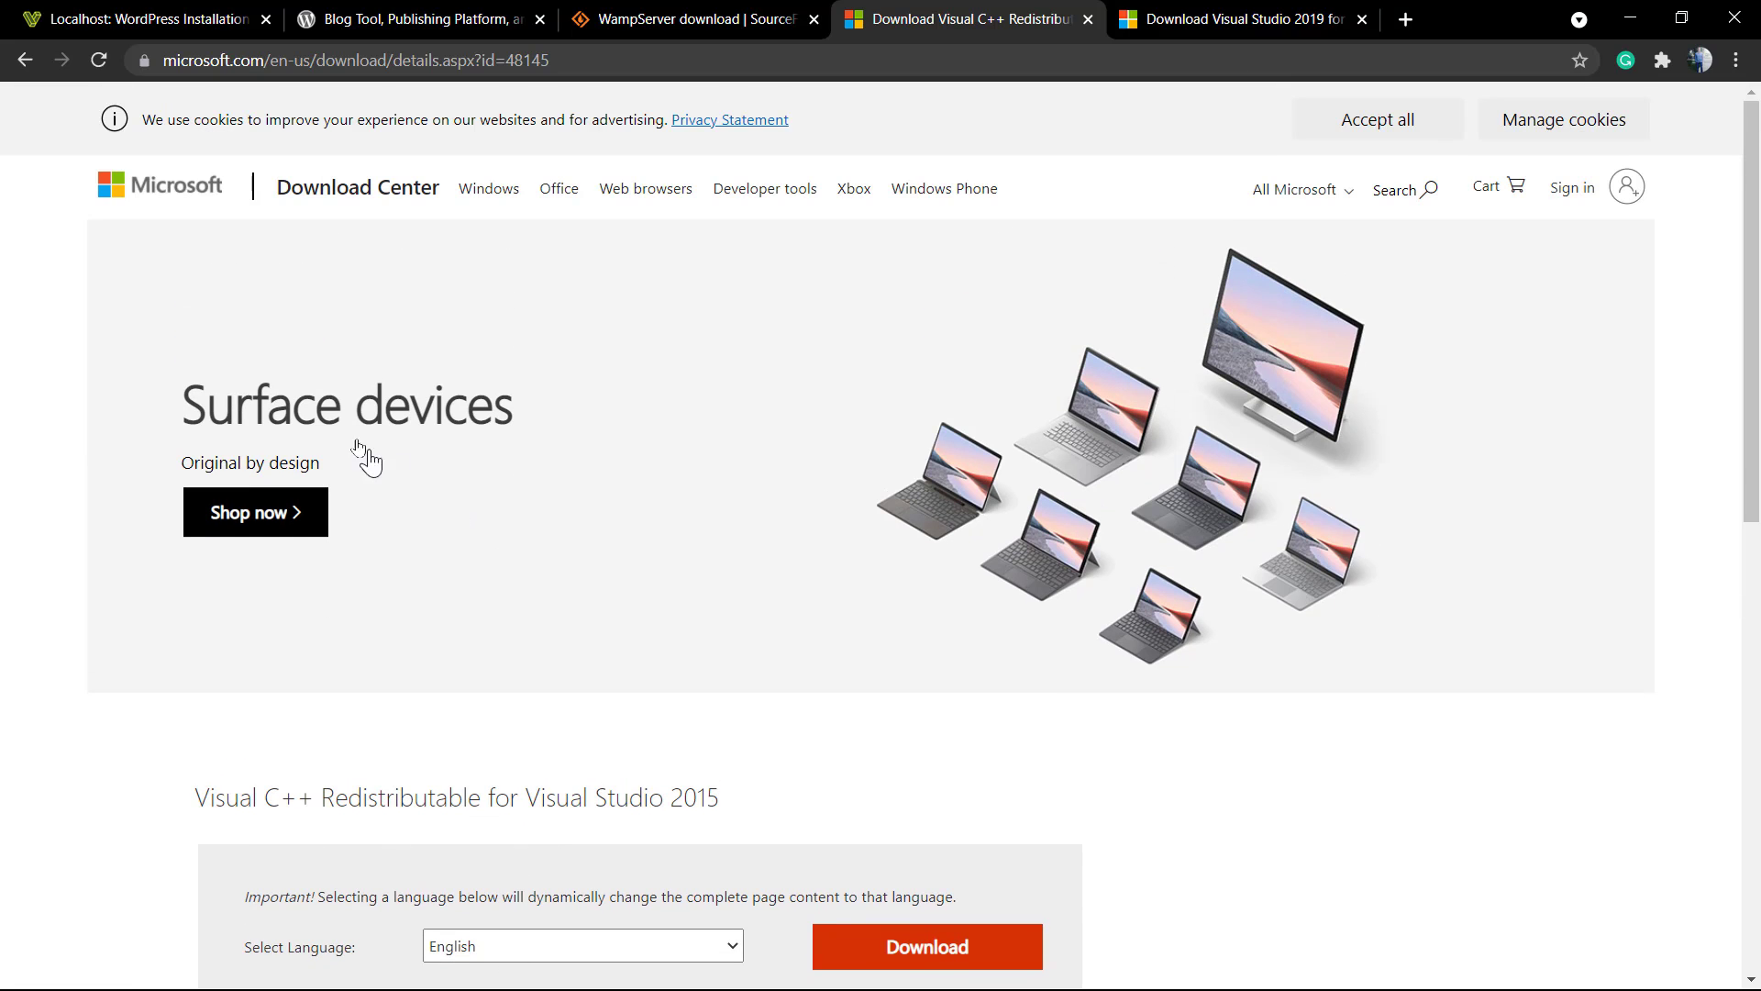
scroll(334, 380, "down", 3)
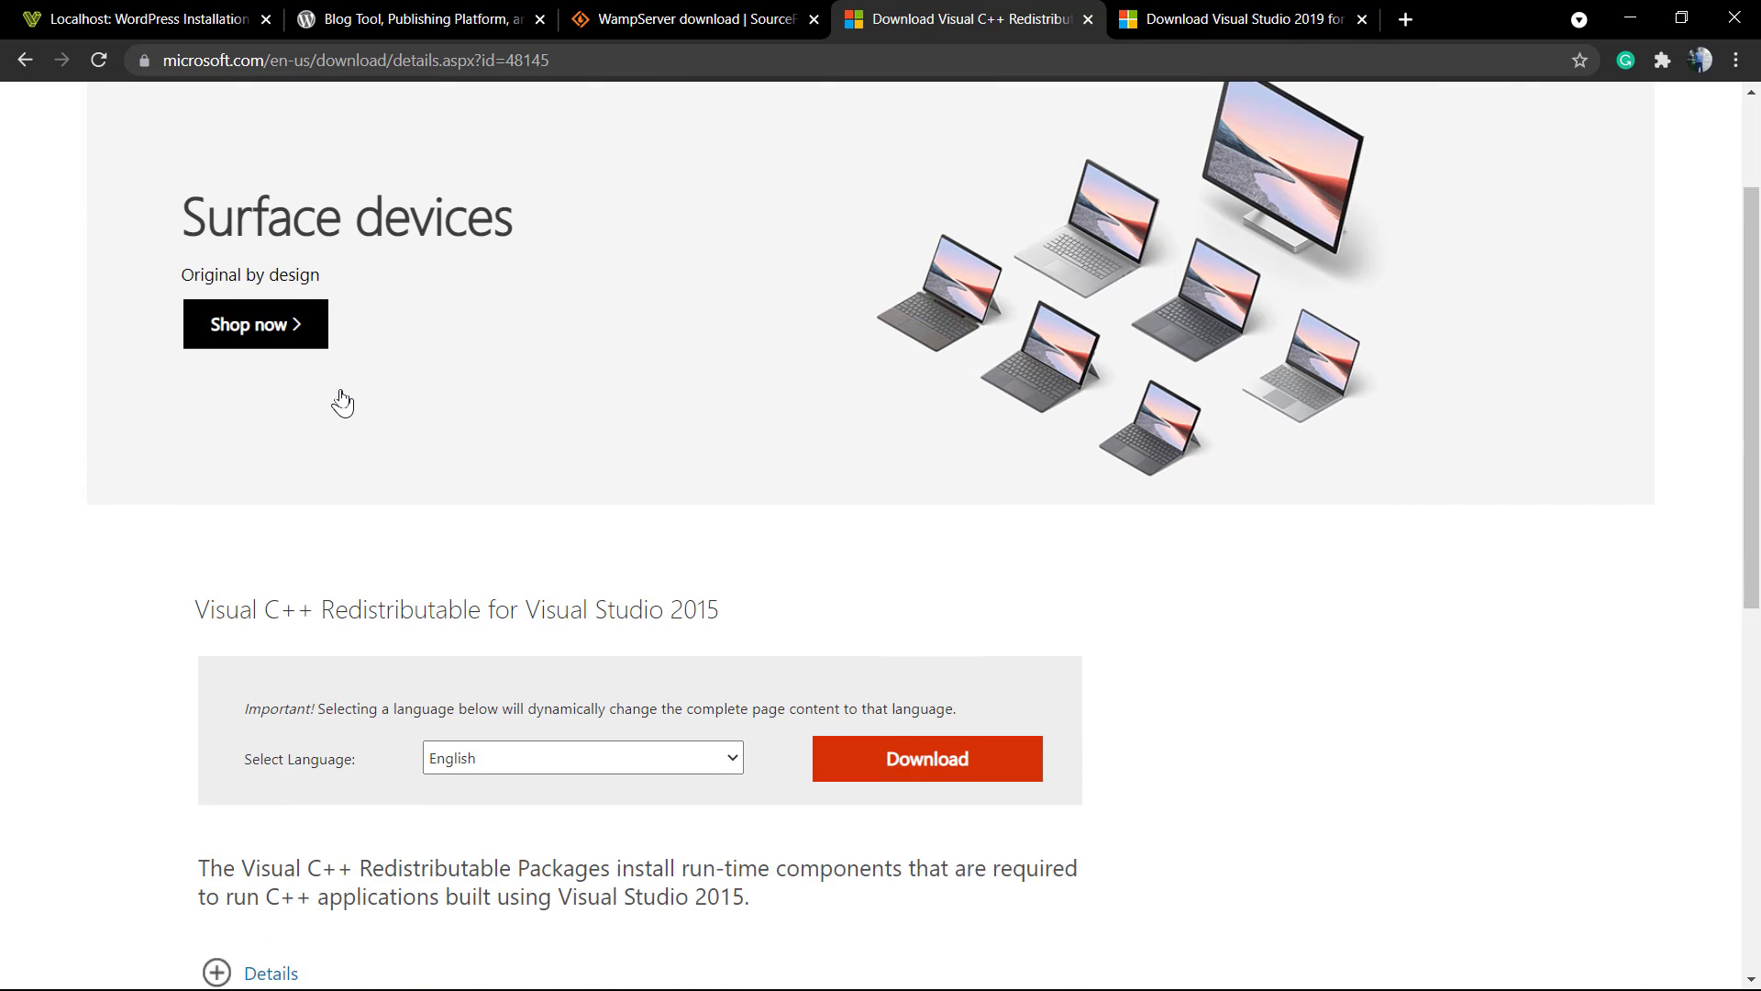
left_click_drag(488, 567, 192, 578)
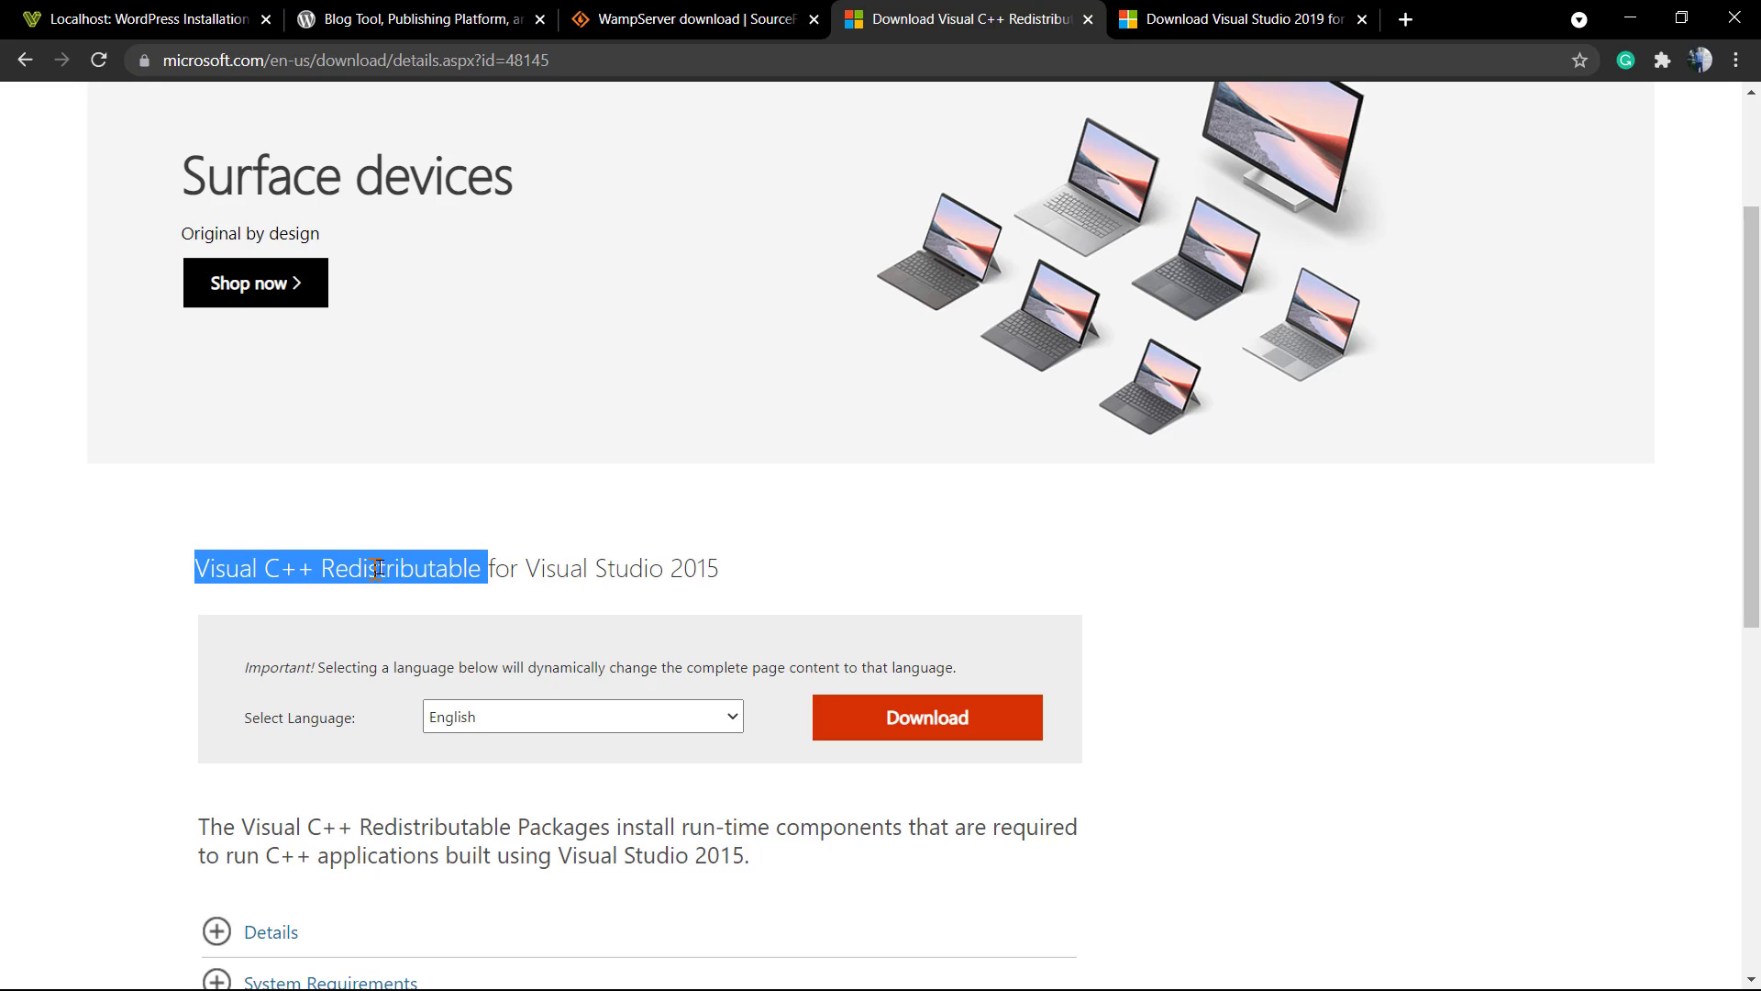
left_click(895, 721)
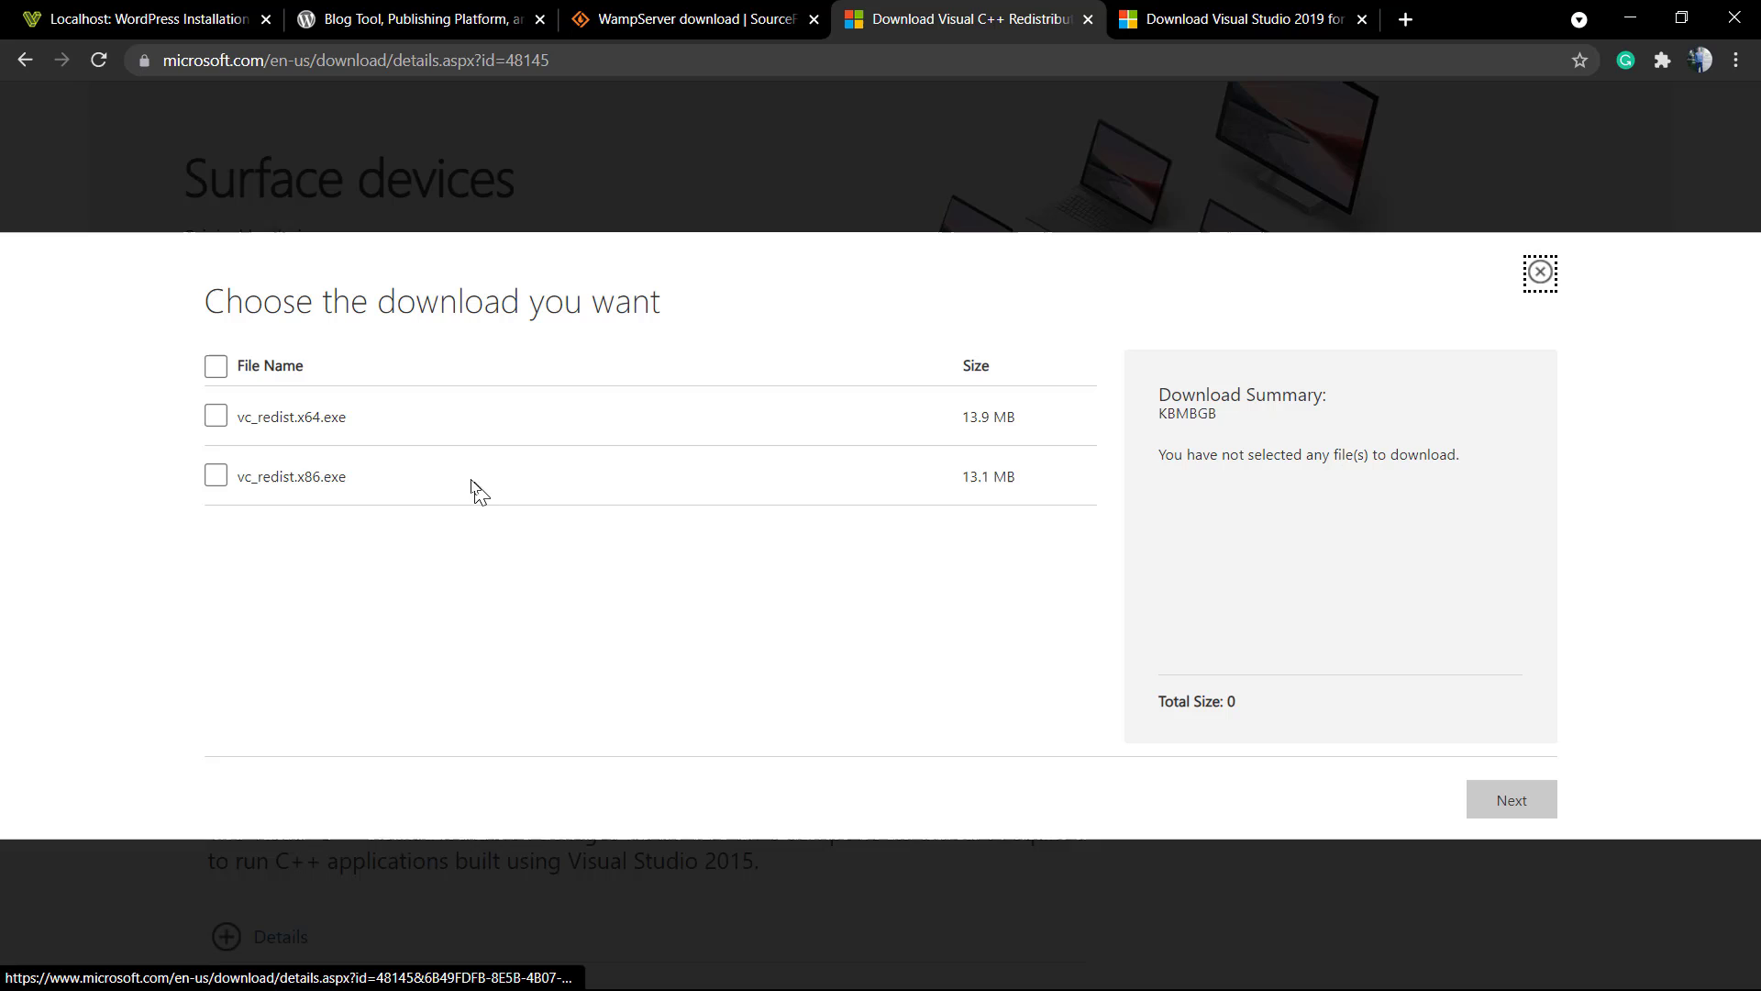
left_click(216, 418)
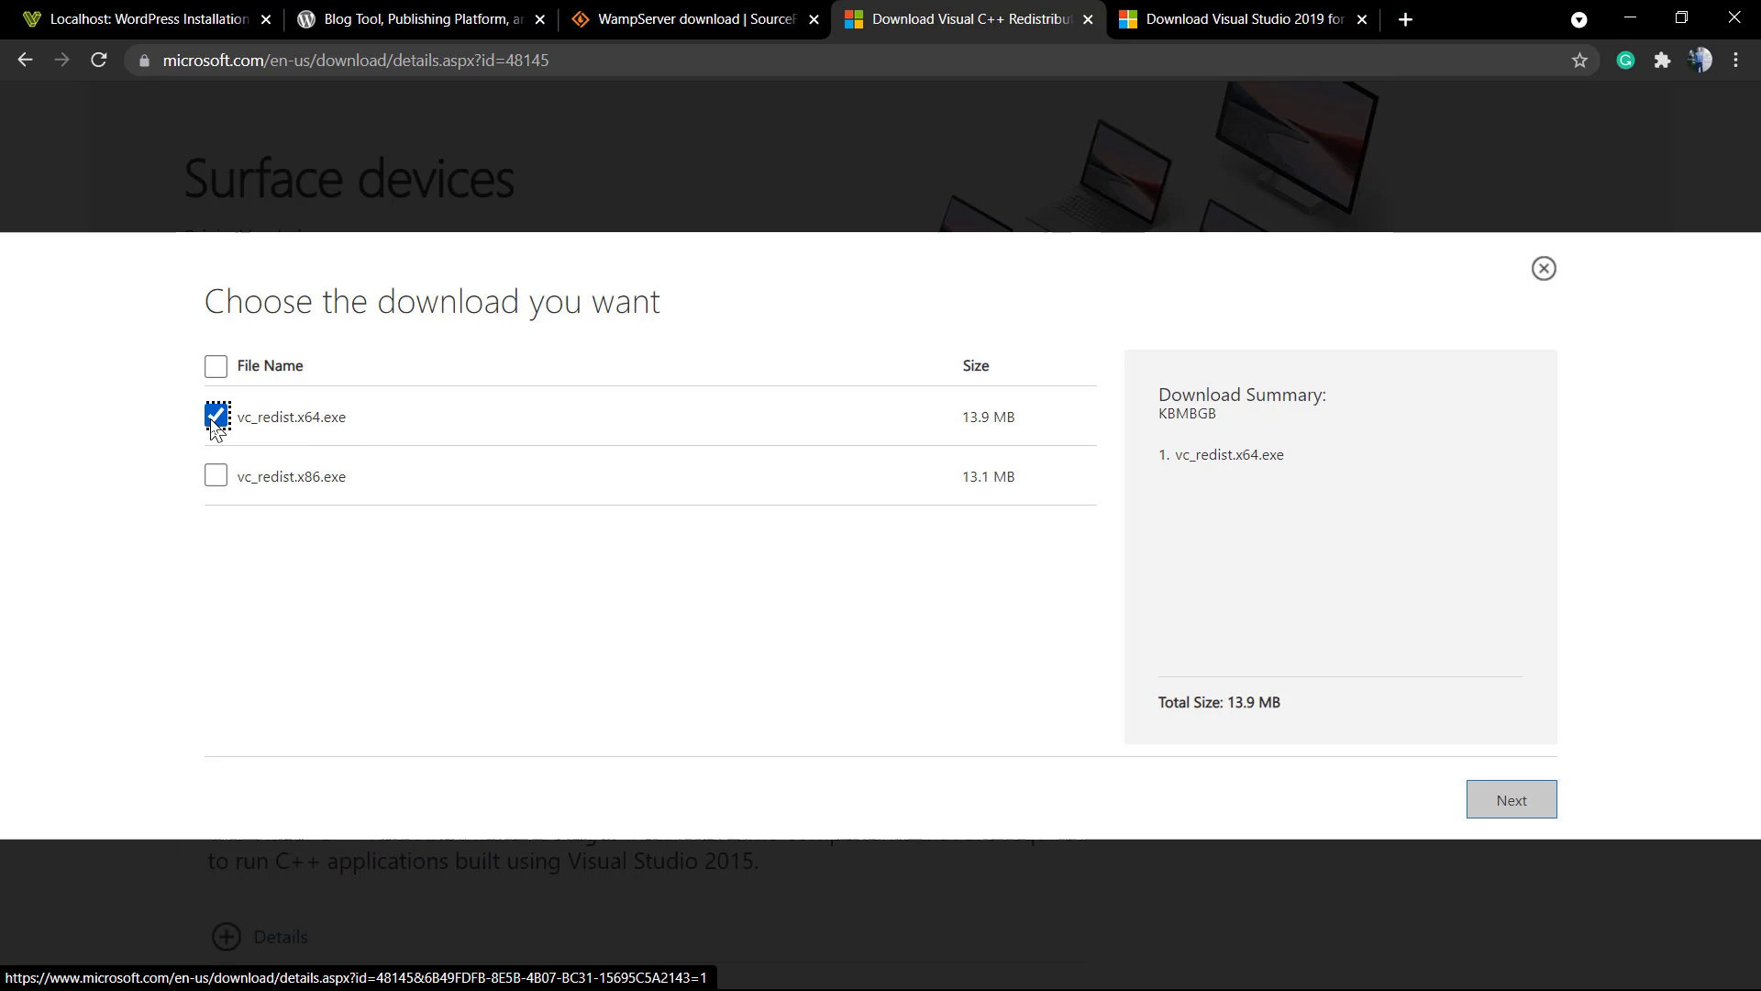
left_click(1515, 807)
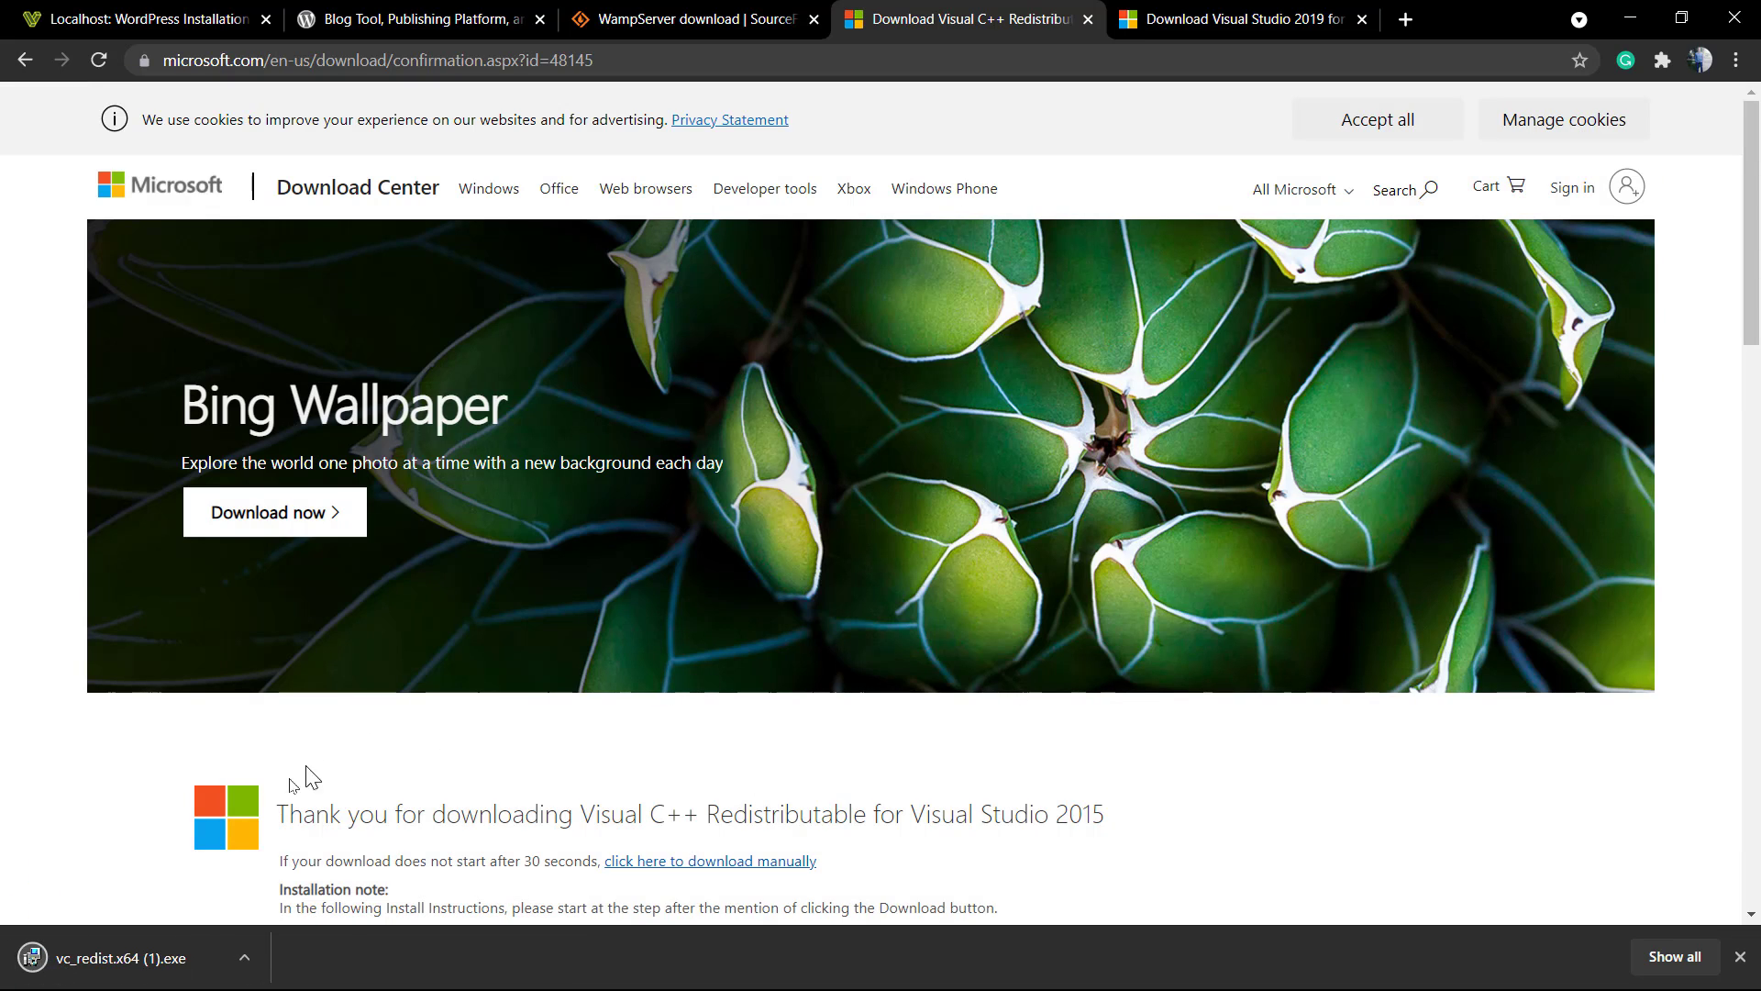
- Install Visual C++ 2015 Redistributable (x64) 14.0.23026 from the downloaded vc_redist.x64 (1).exe
left_click(141, 955)
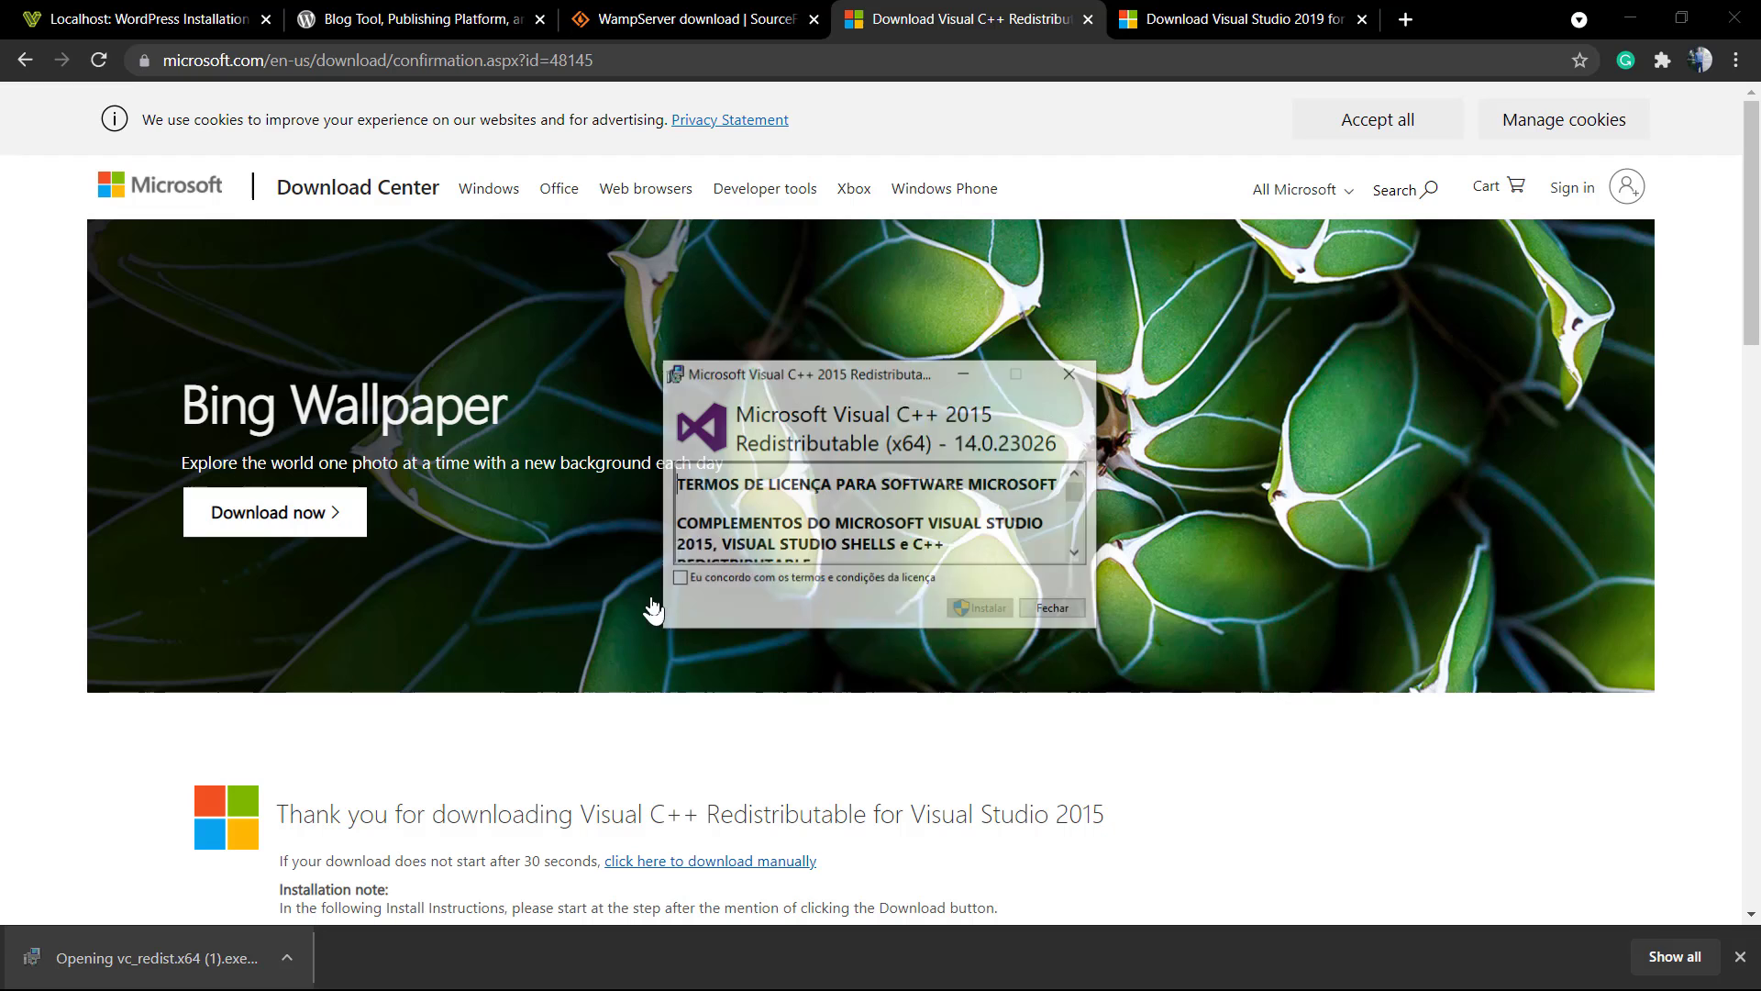
left_click(821, 580)
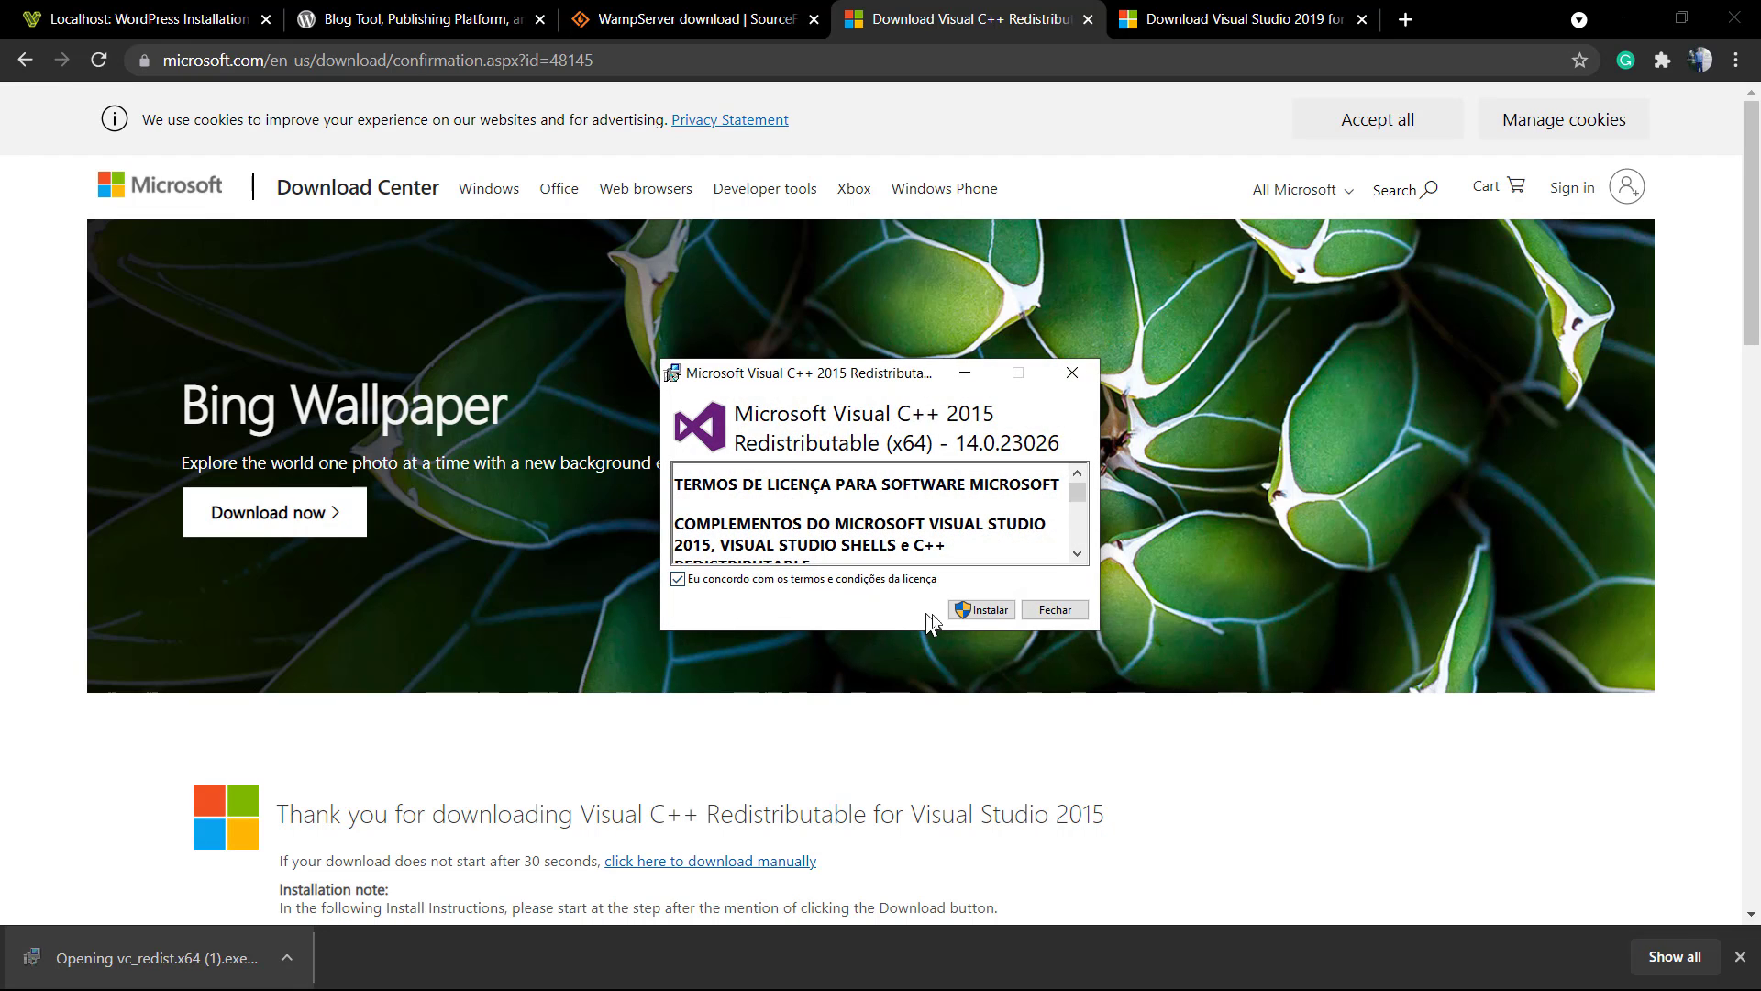
left_click(979, 611)
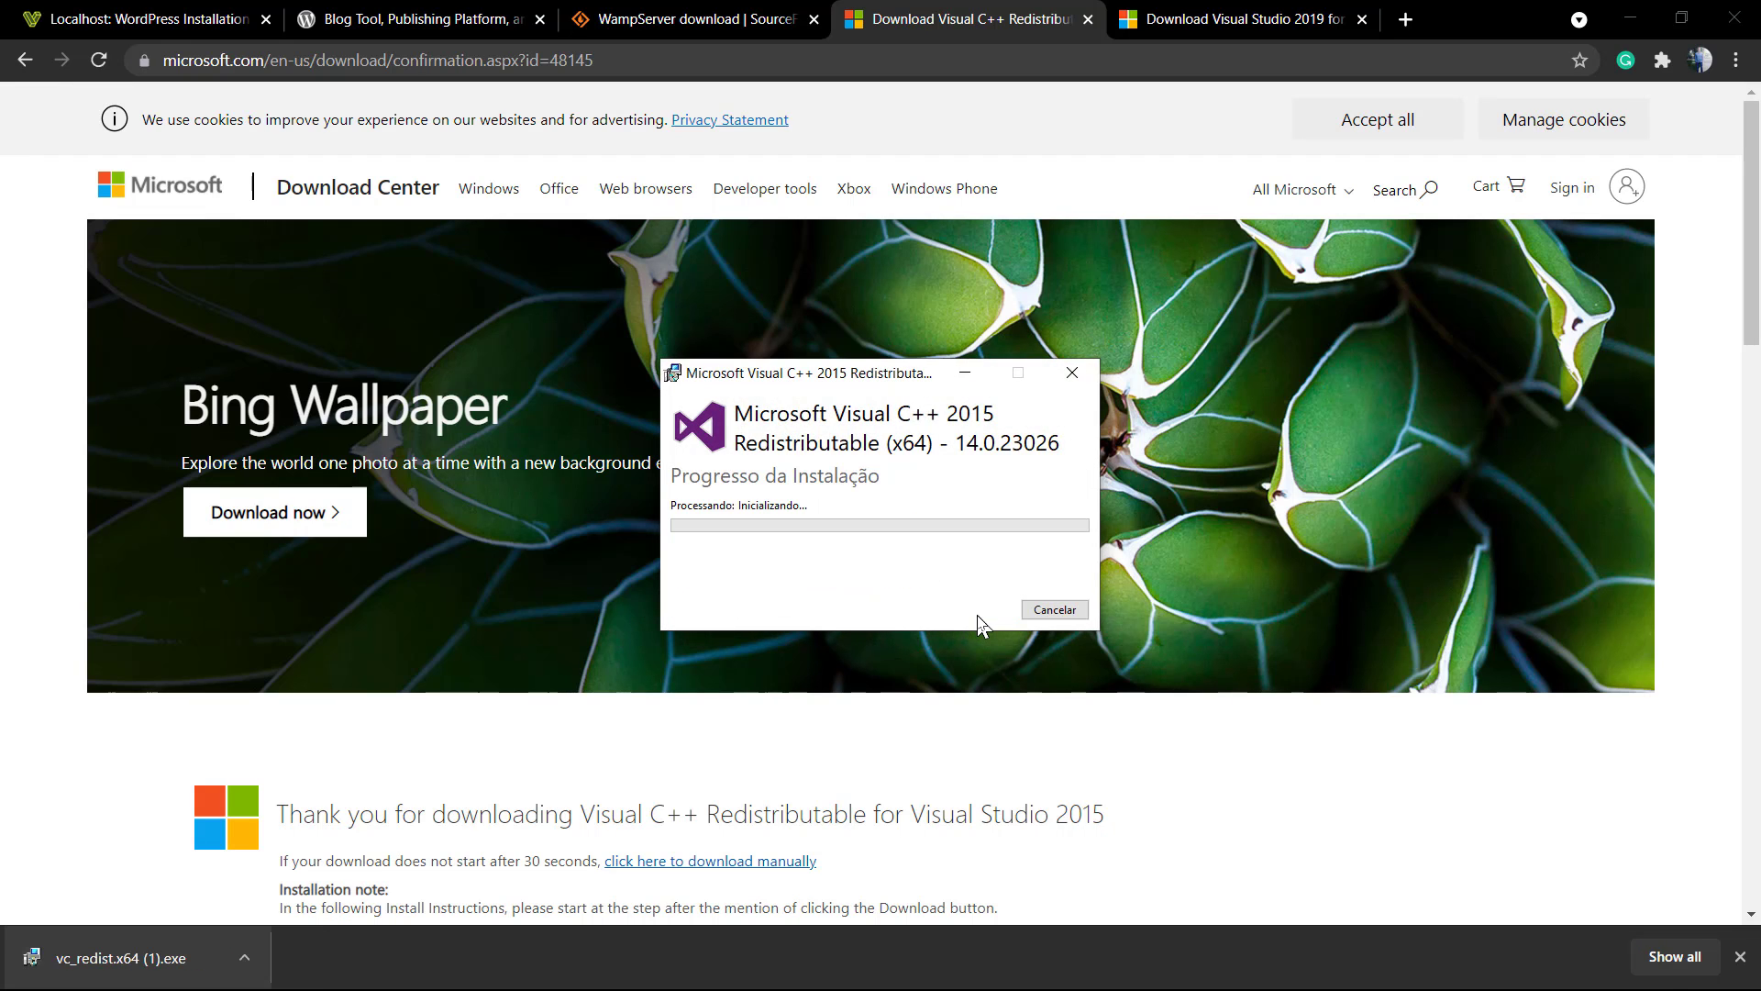
left_click(784, 630)
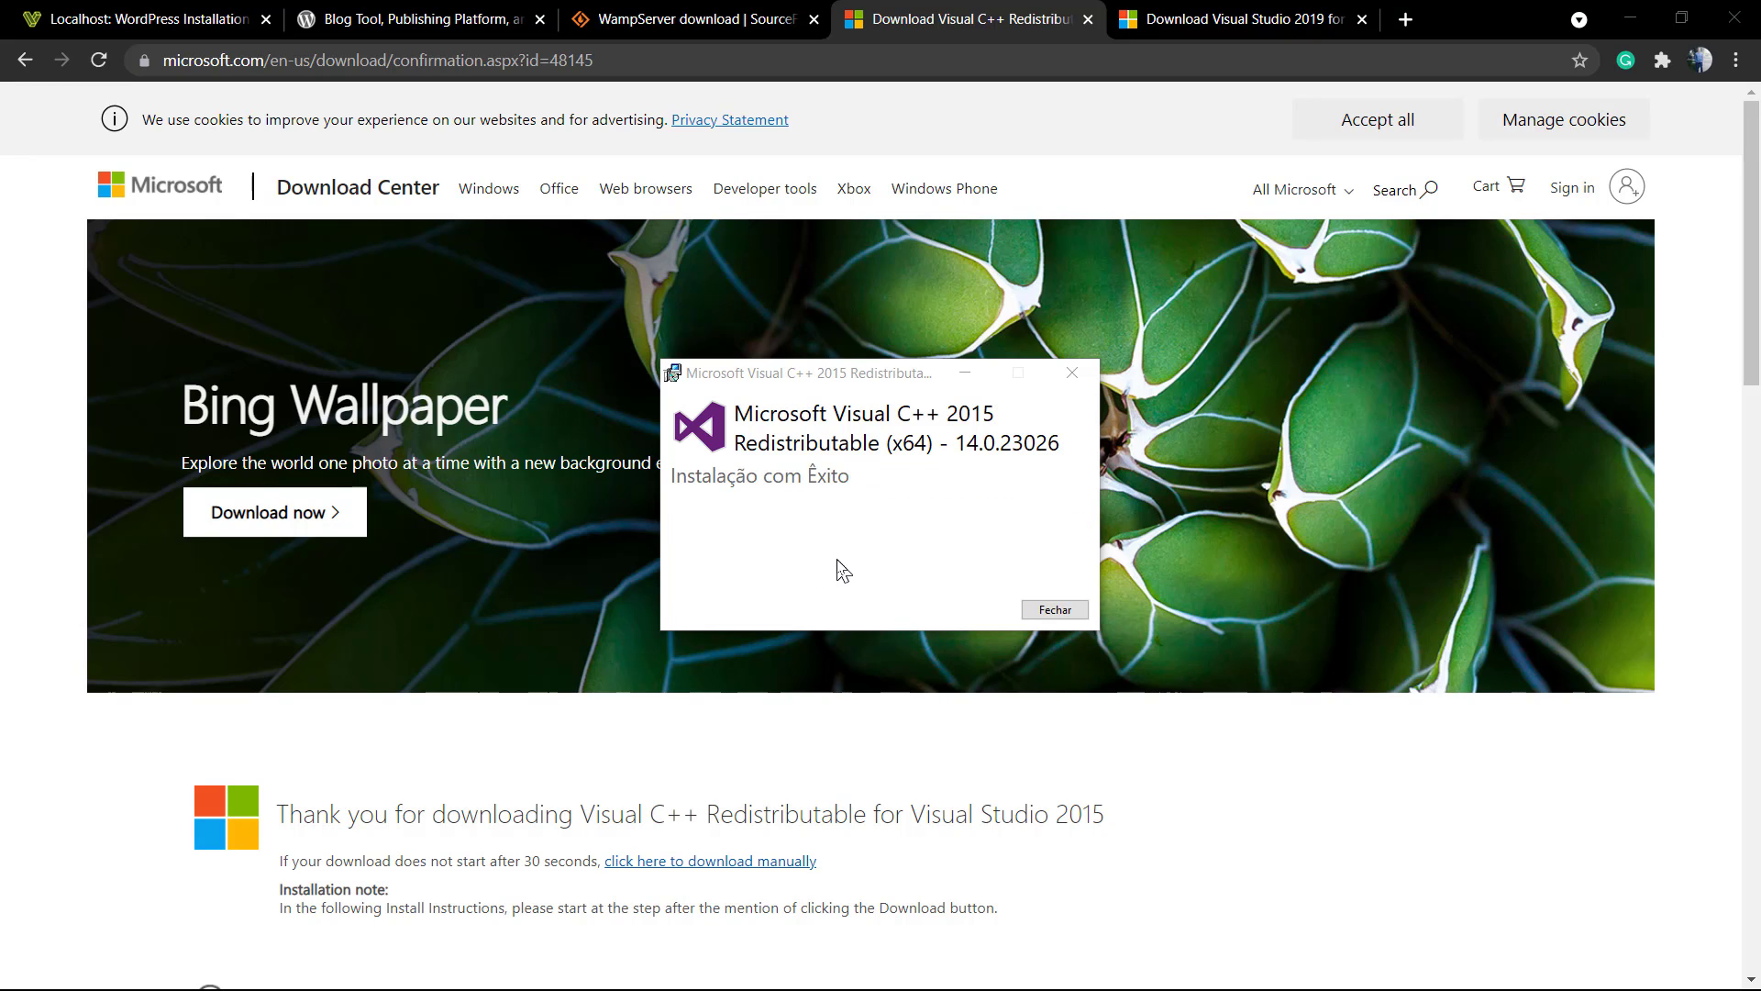
left_click(1057, 612)
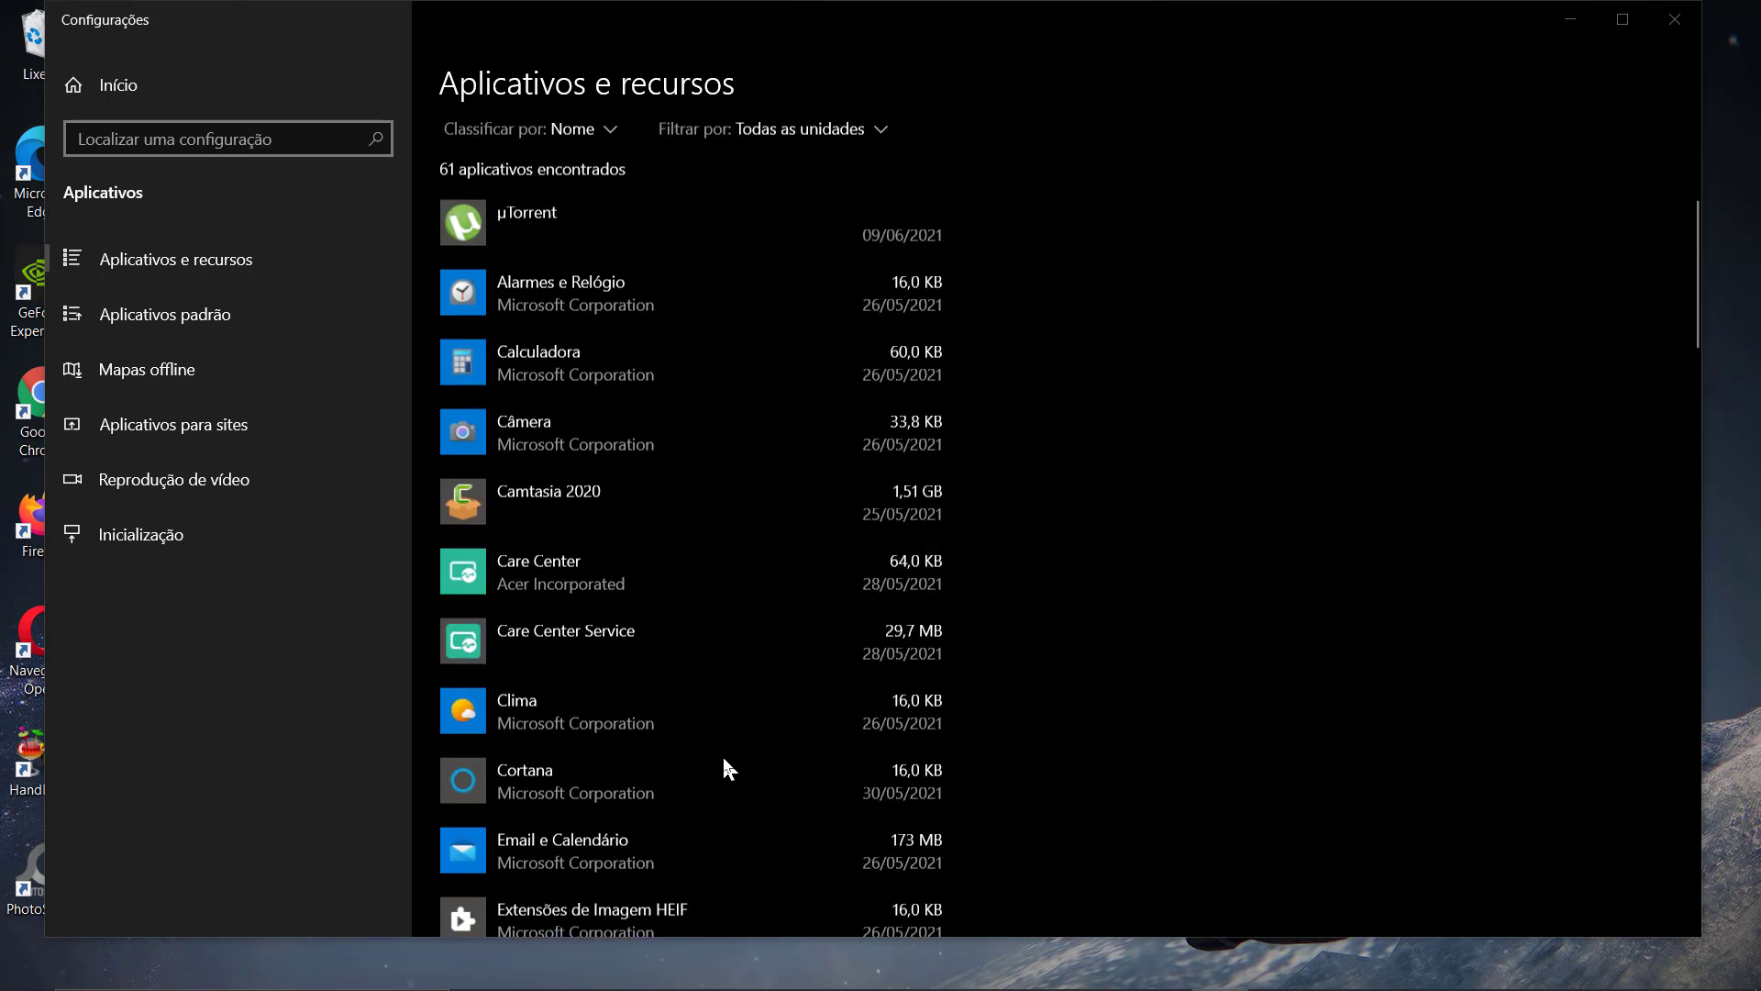
- Repair Visual C++ 2015 Redistributable (x64) 14.0.23026 from the Apps & features list
scroll(724, 760, "down", 3)
scroll(693, 581, "down", 3)
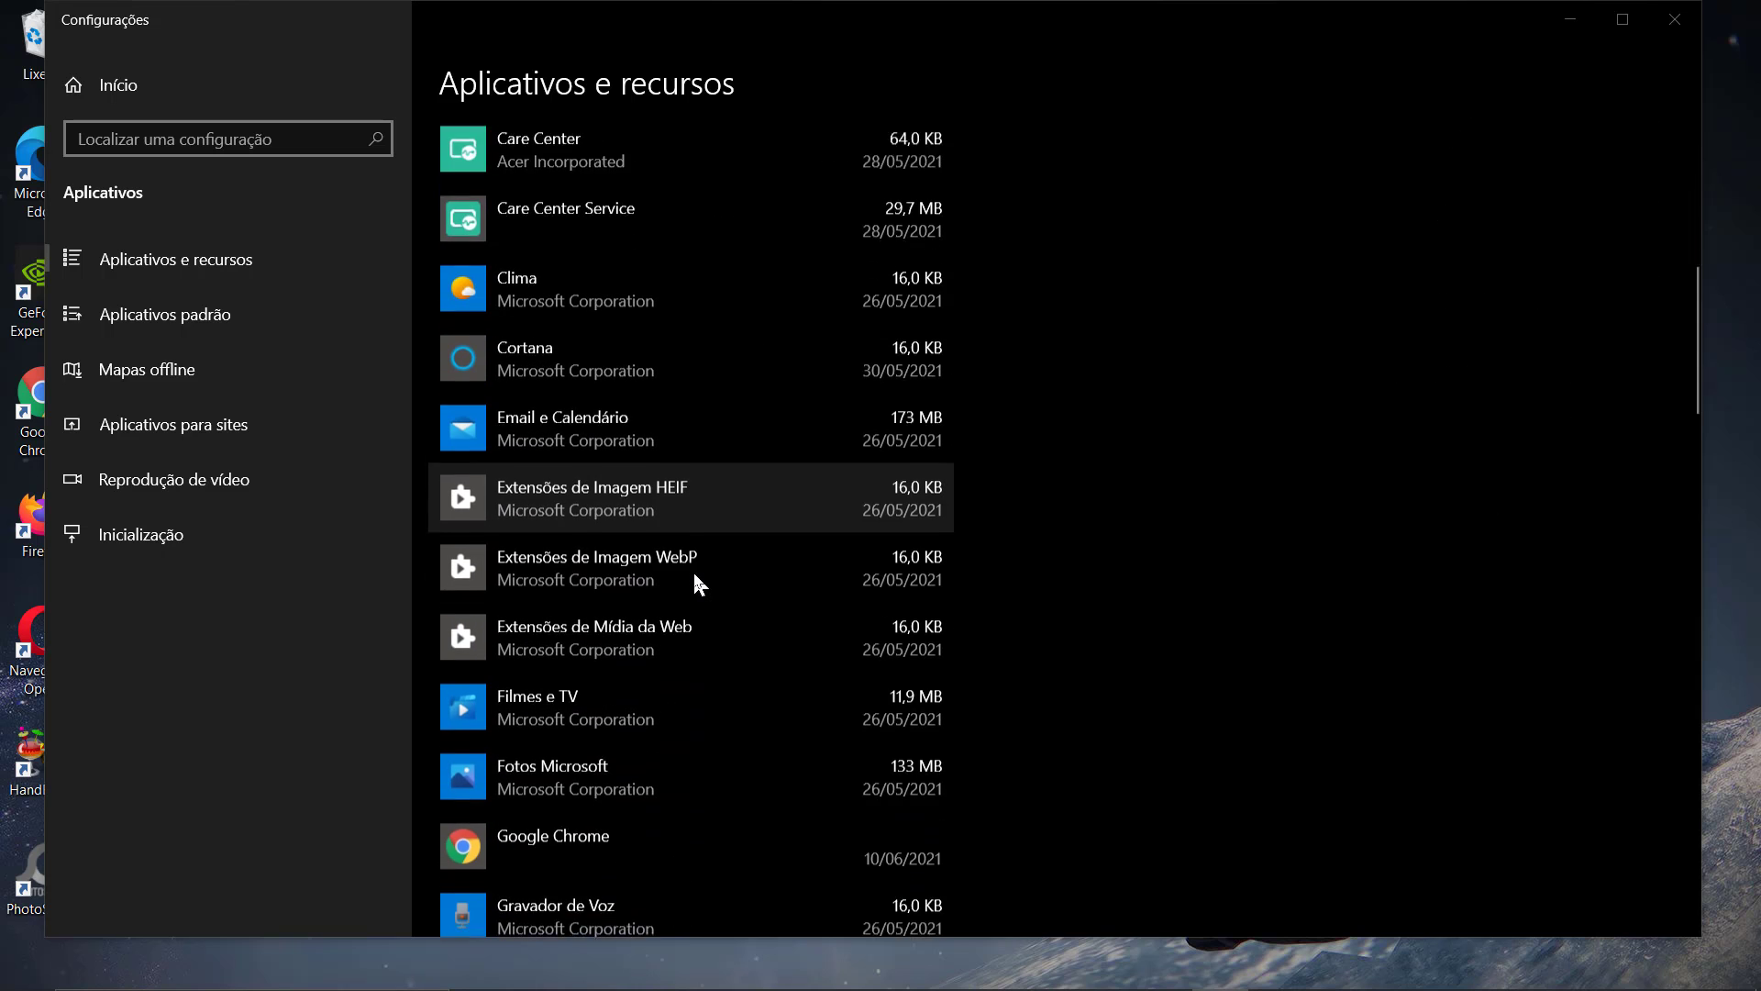
scroll(740, 527, "down", 4)
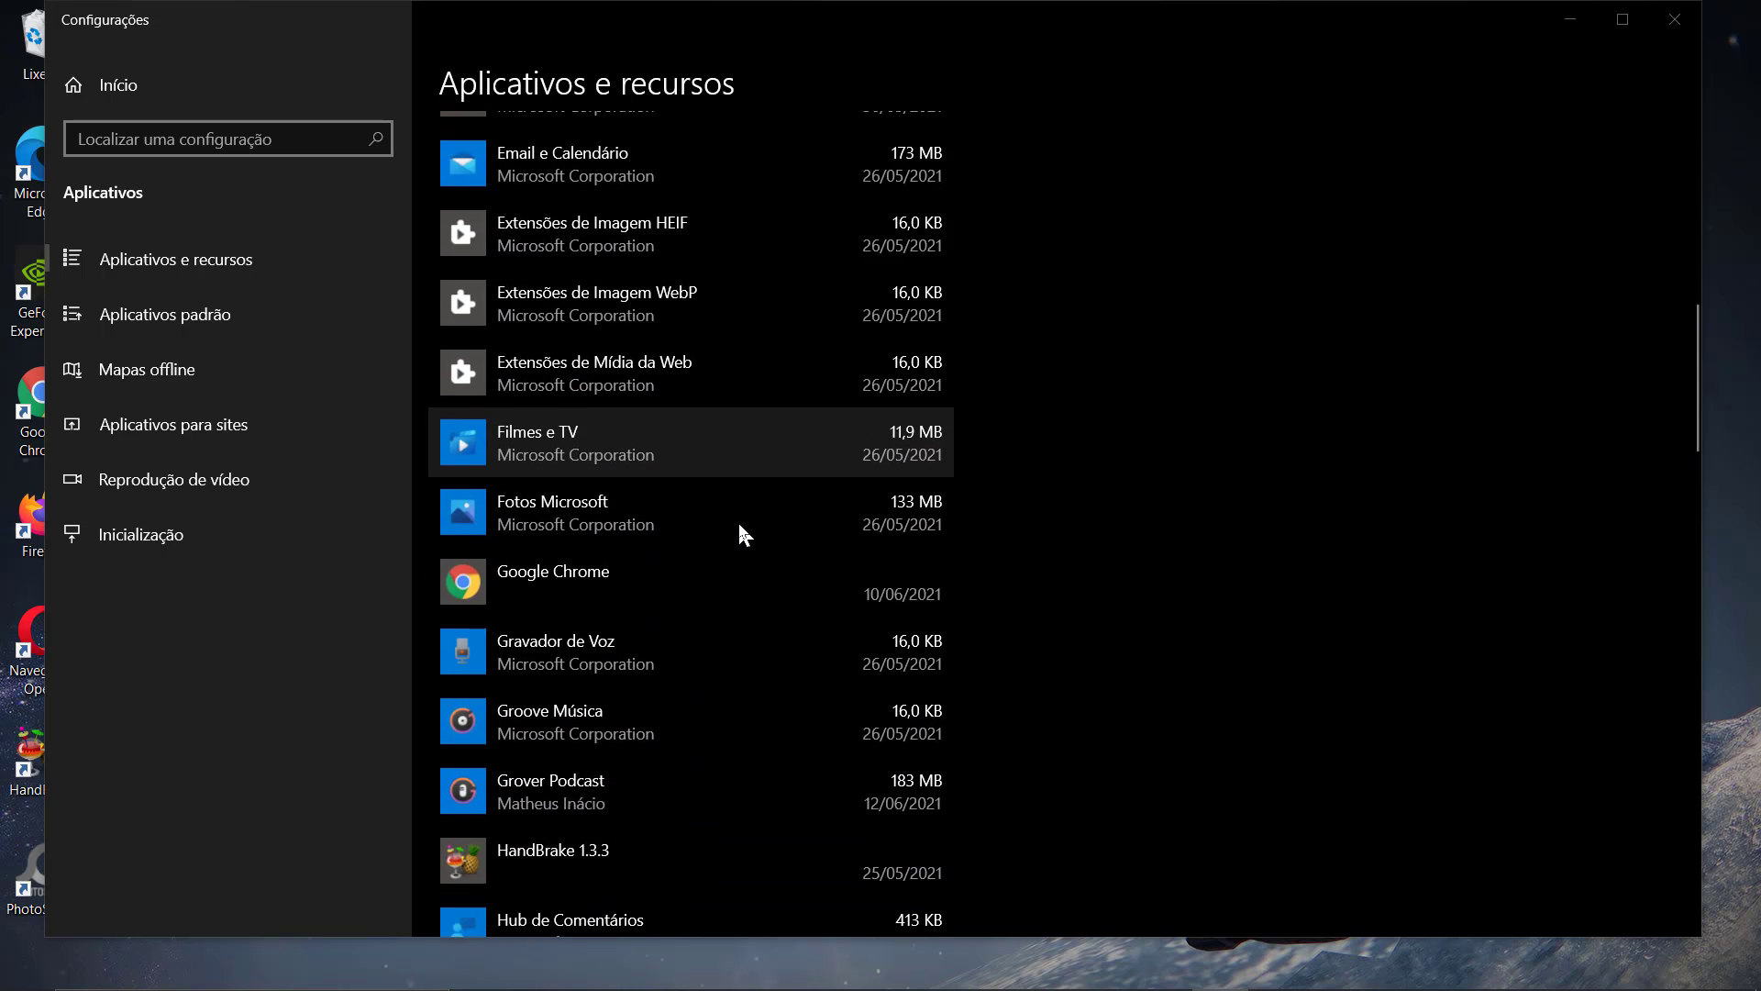
scroll(740, 532, "down", 5)
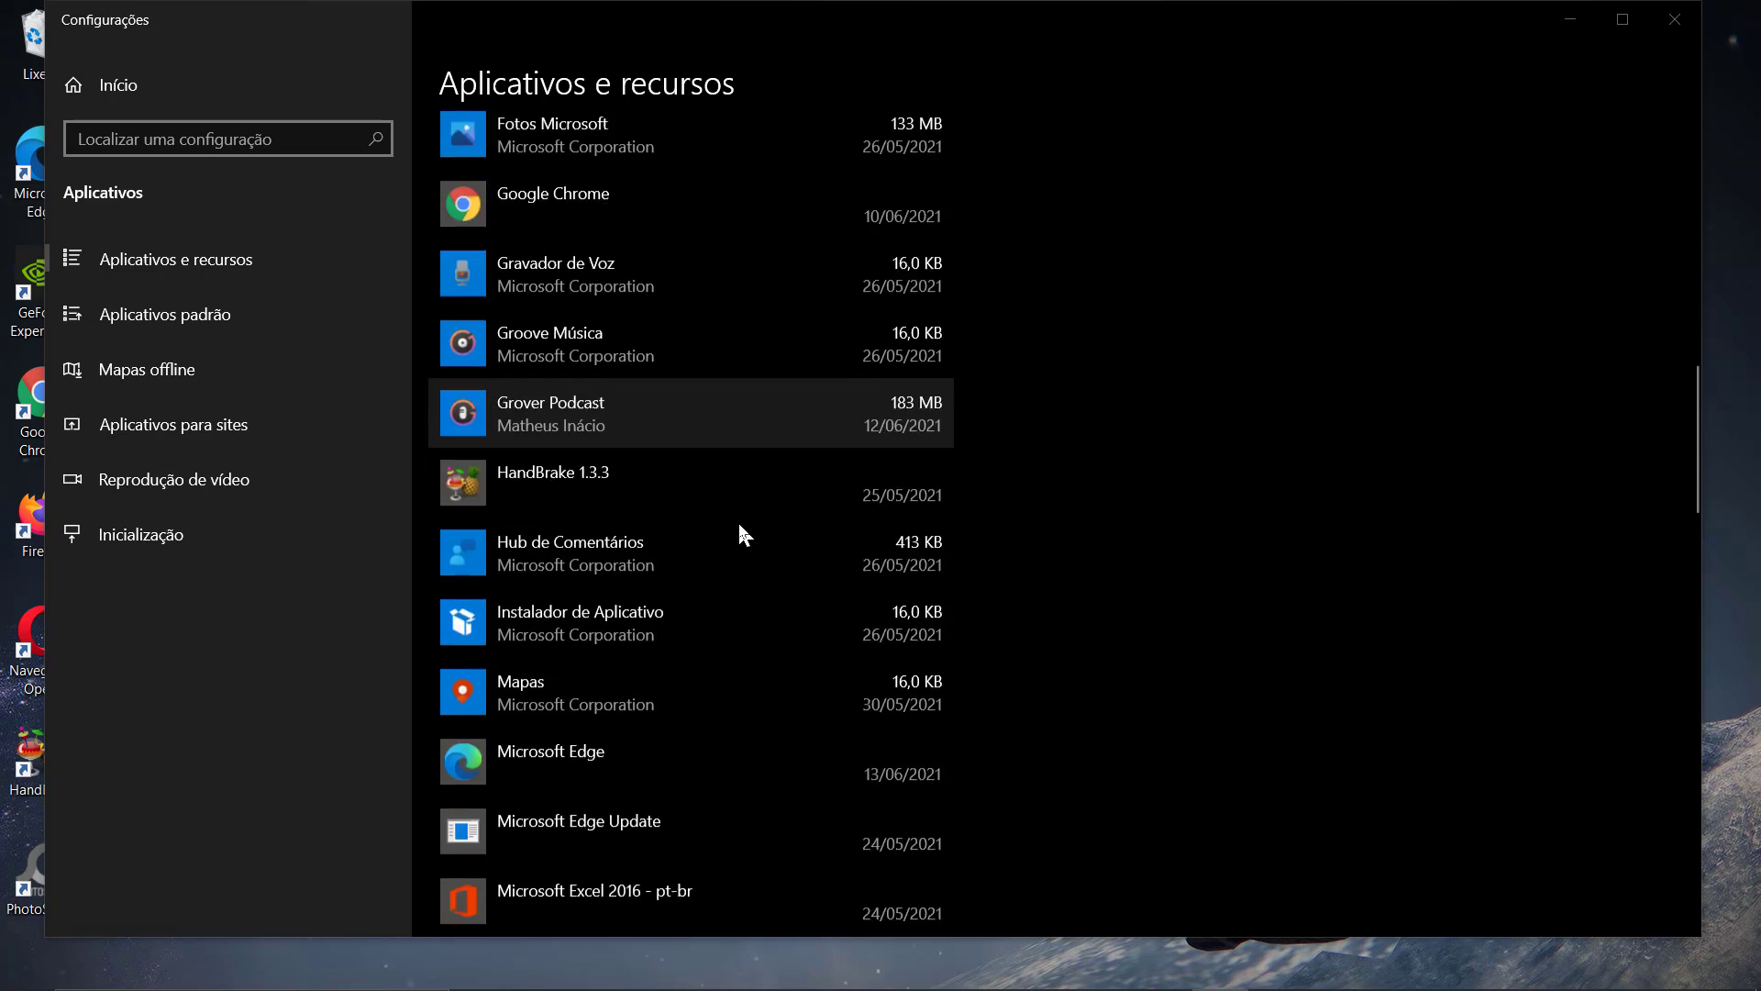
scroll(740, 526, "down", 4)
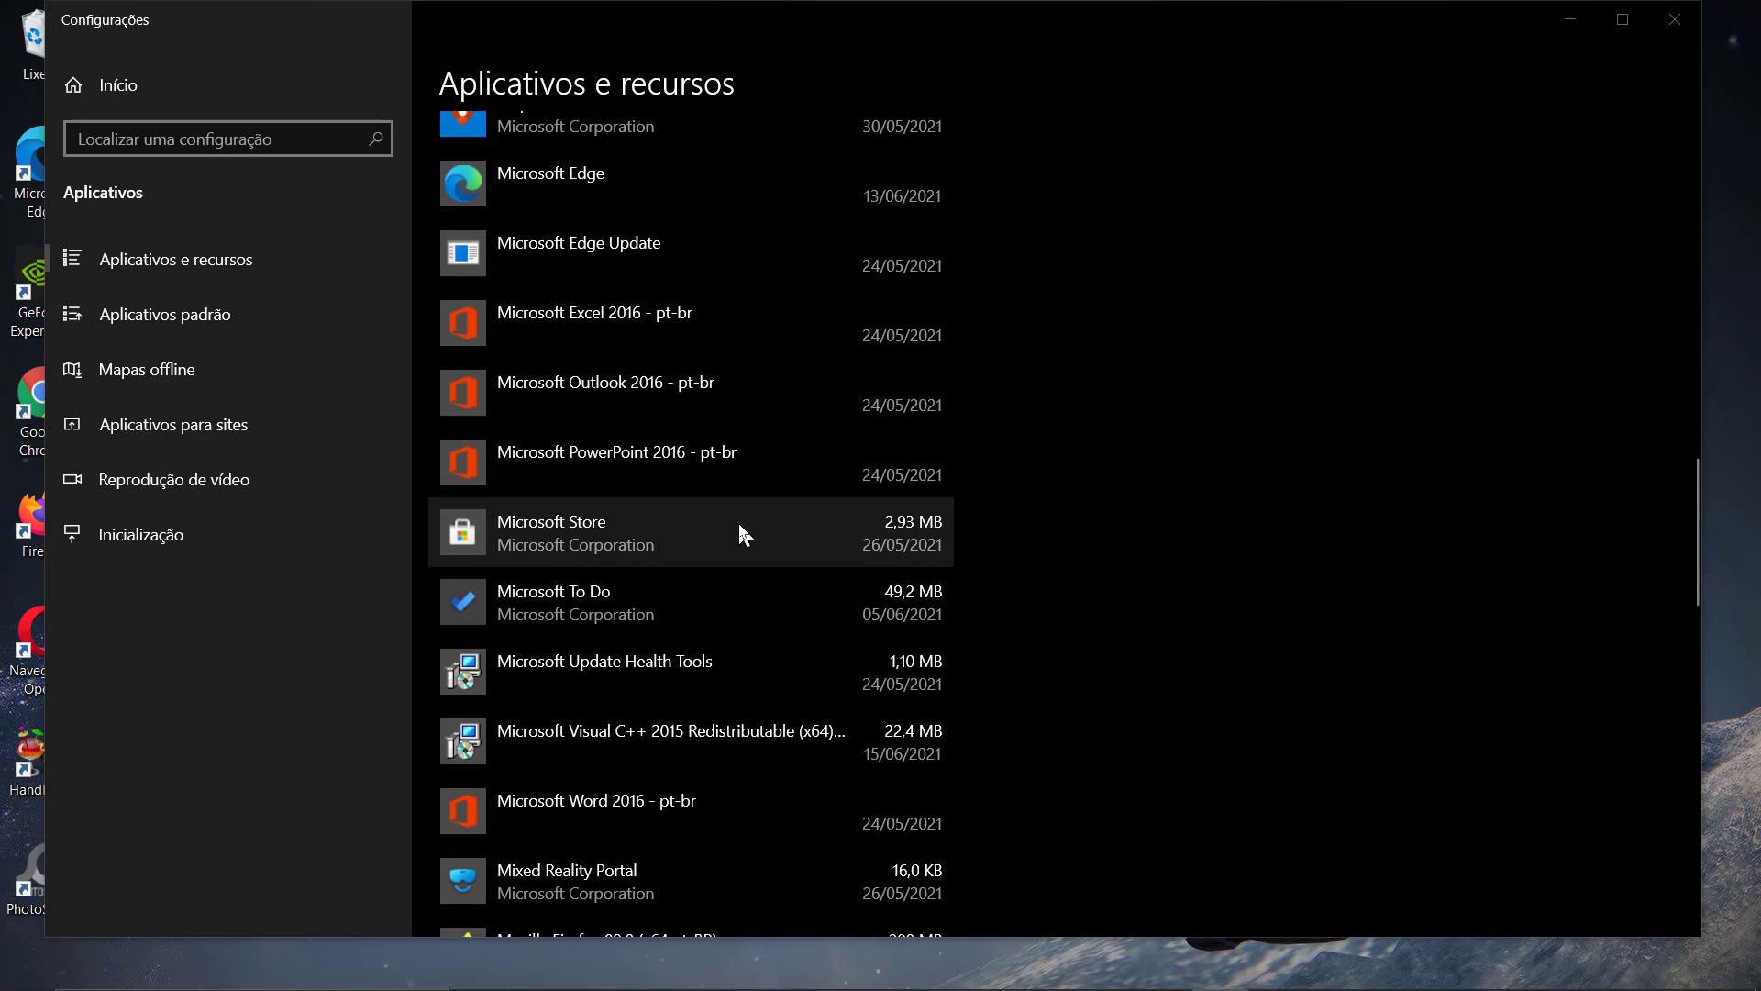
left_click(739, 612)
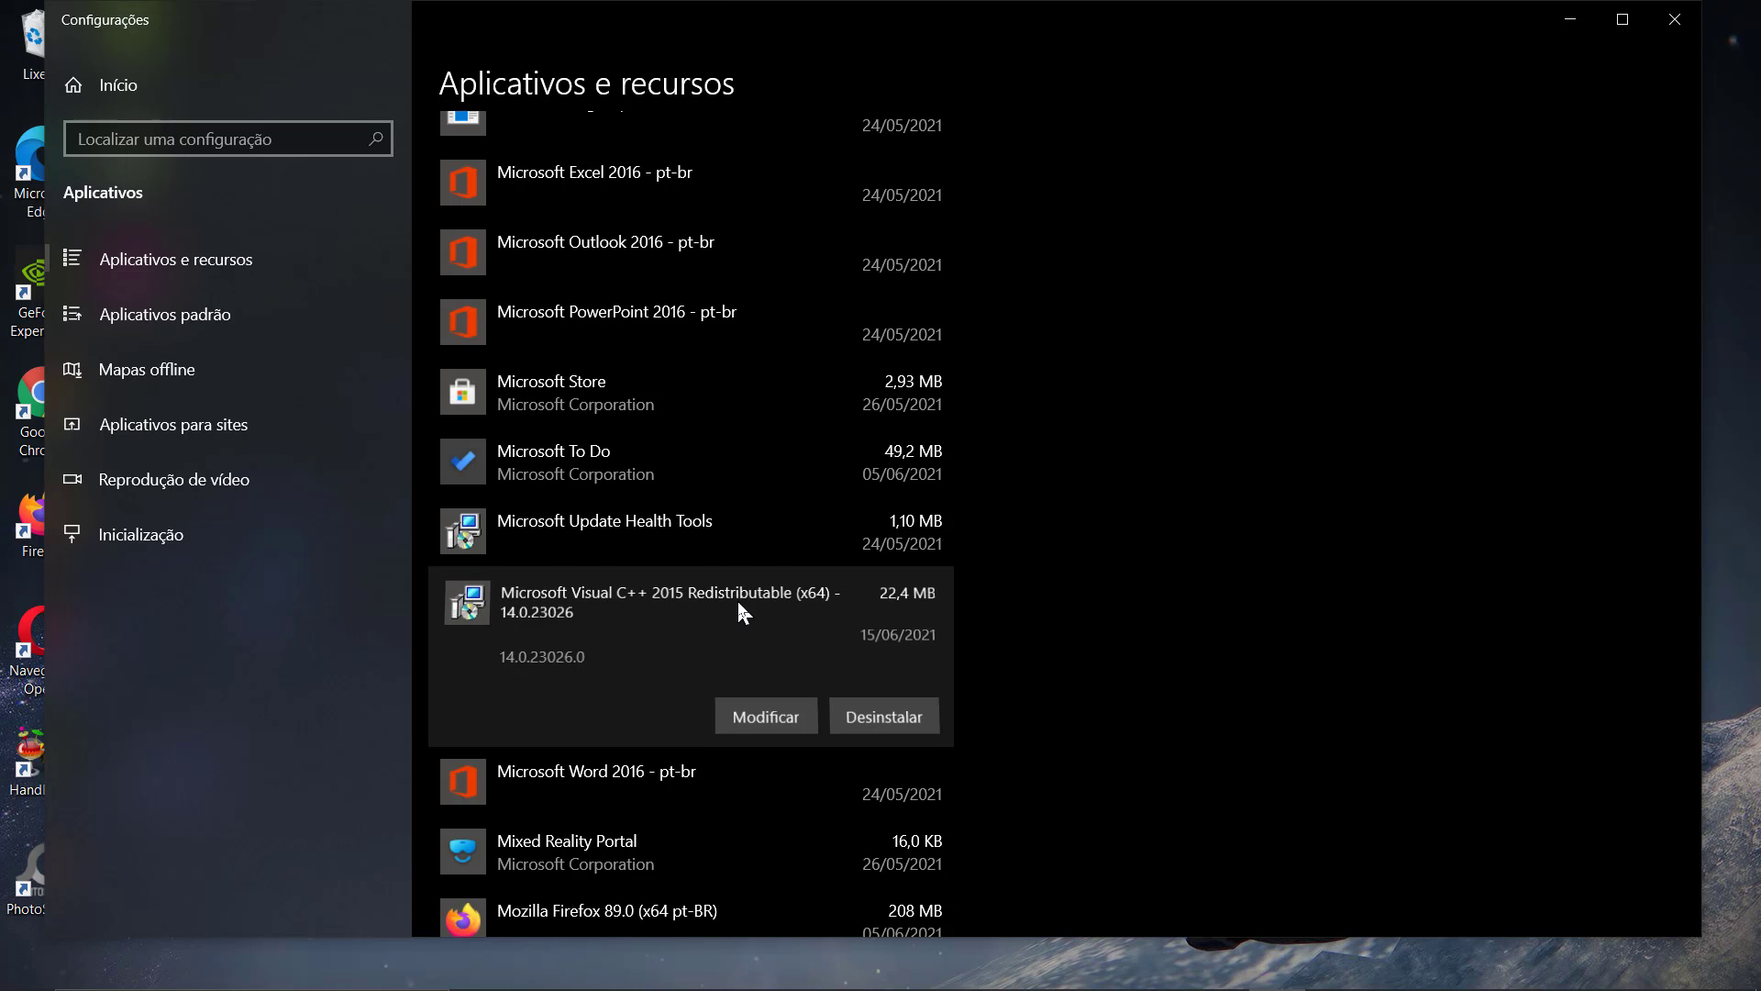
left_click(754, 721)
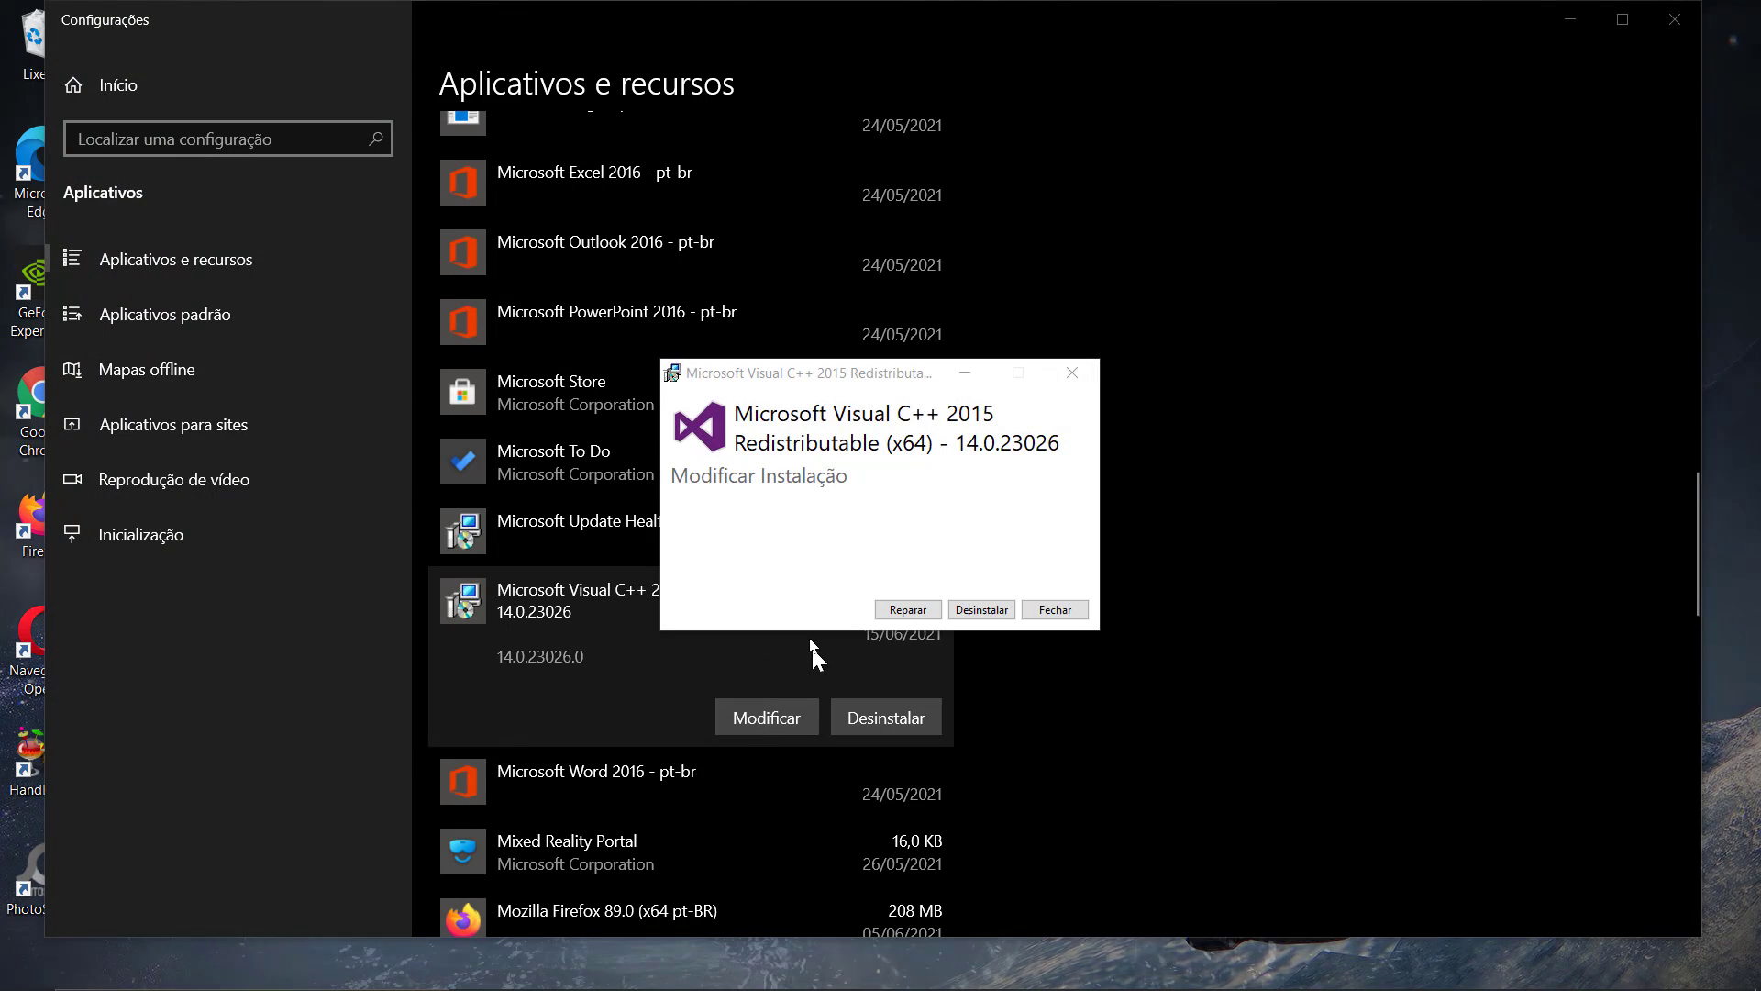
left_click(901, 610)
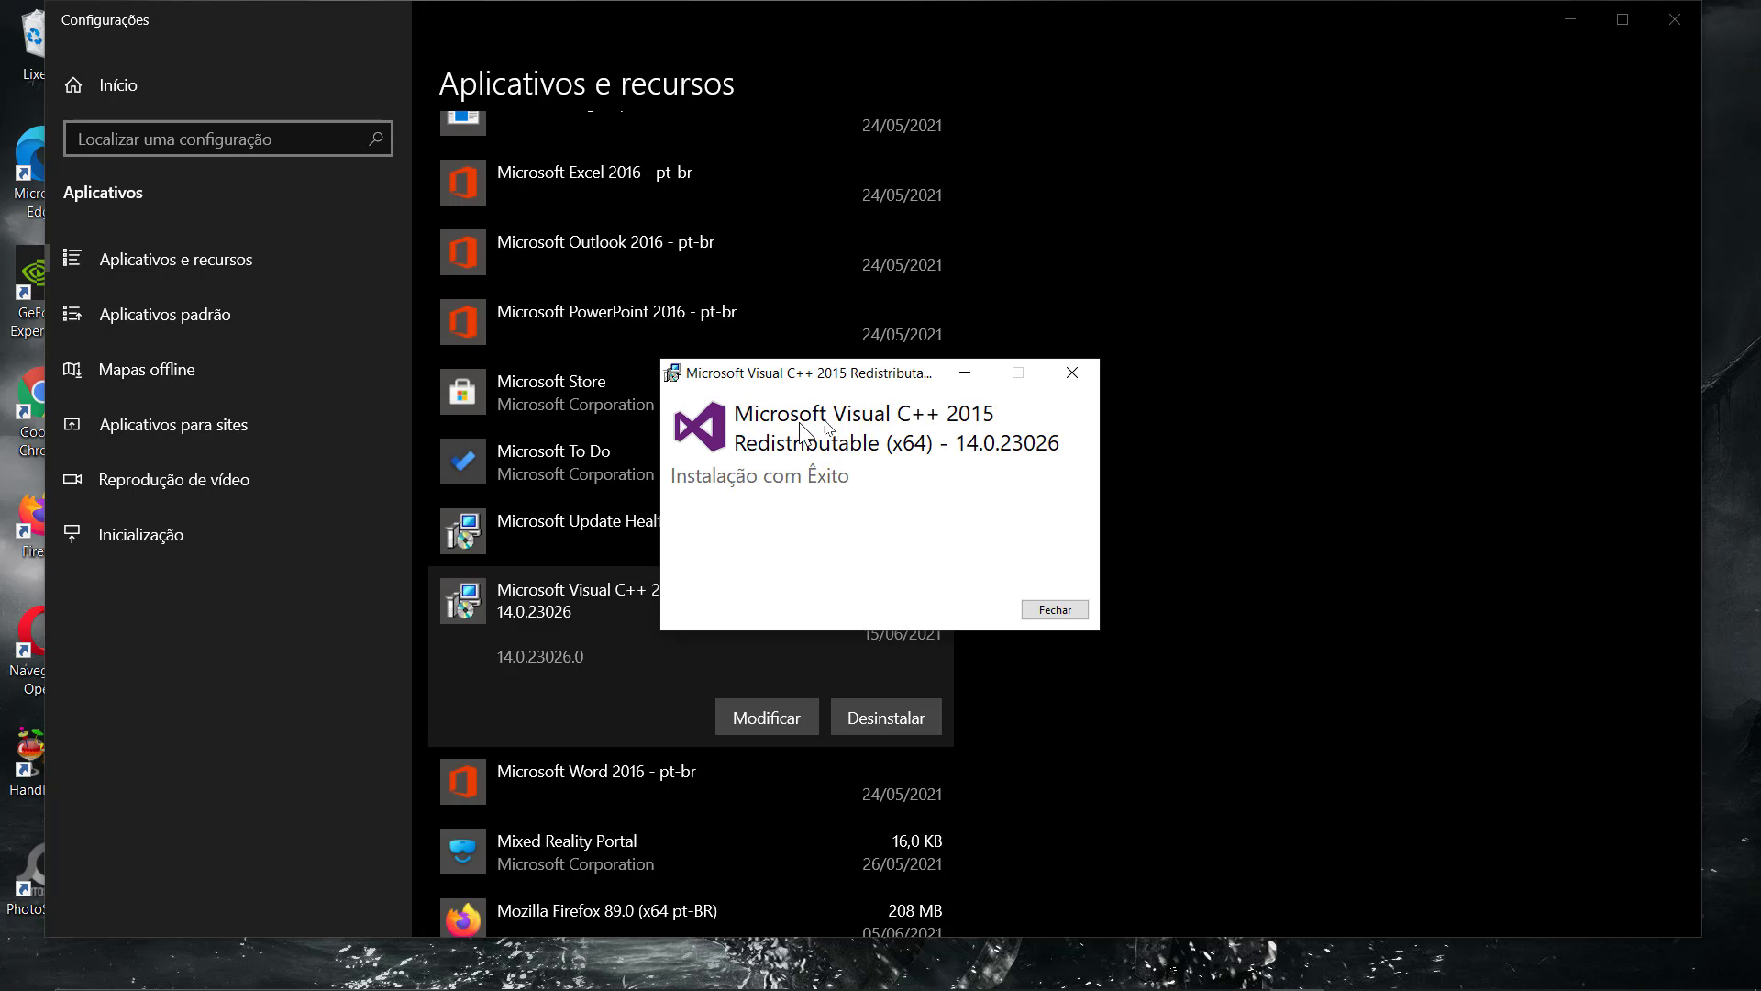
left_click(1052, 611)
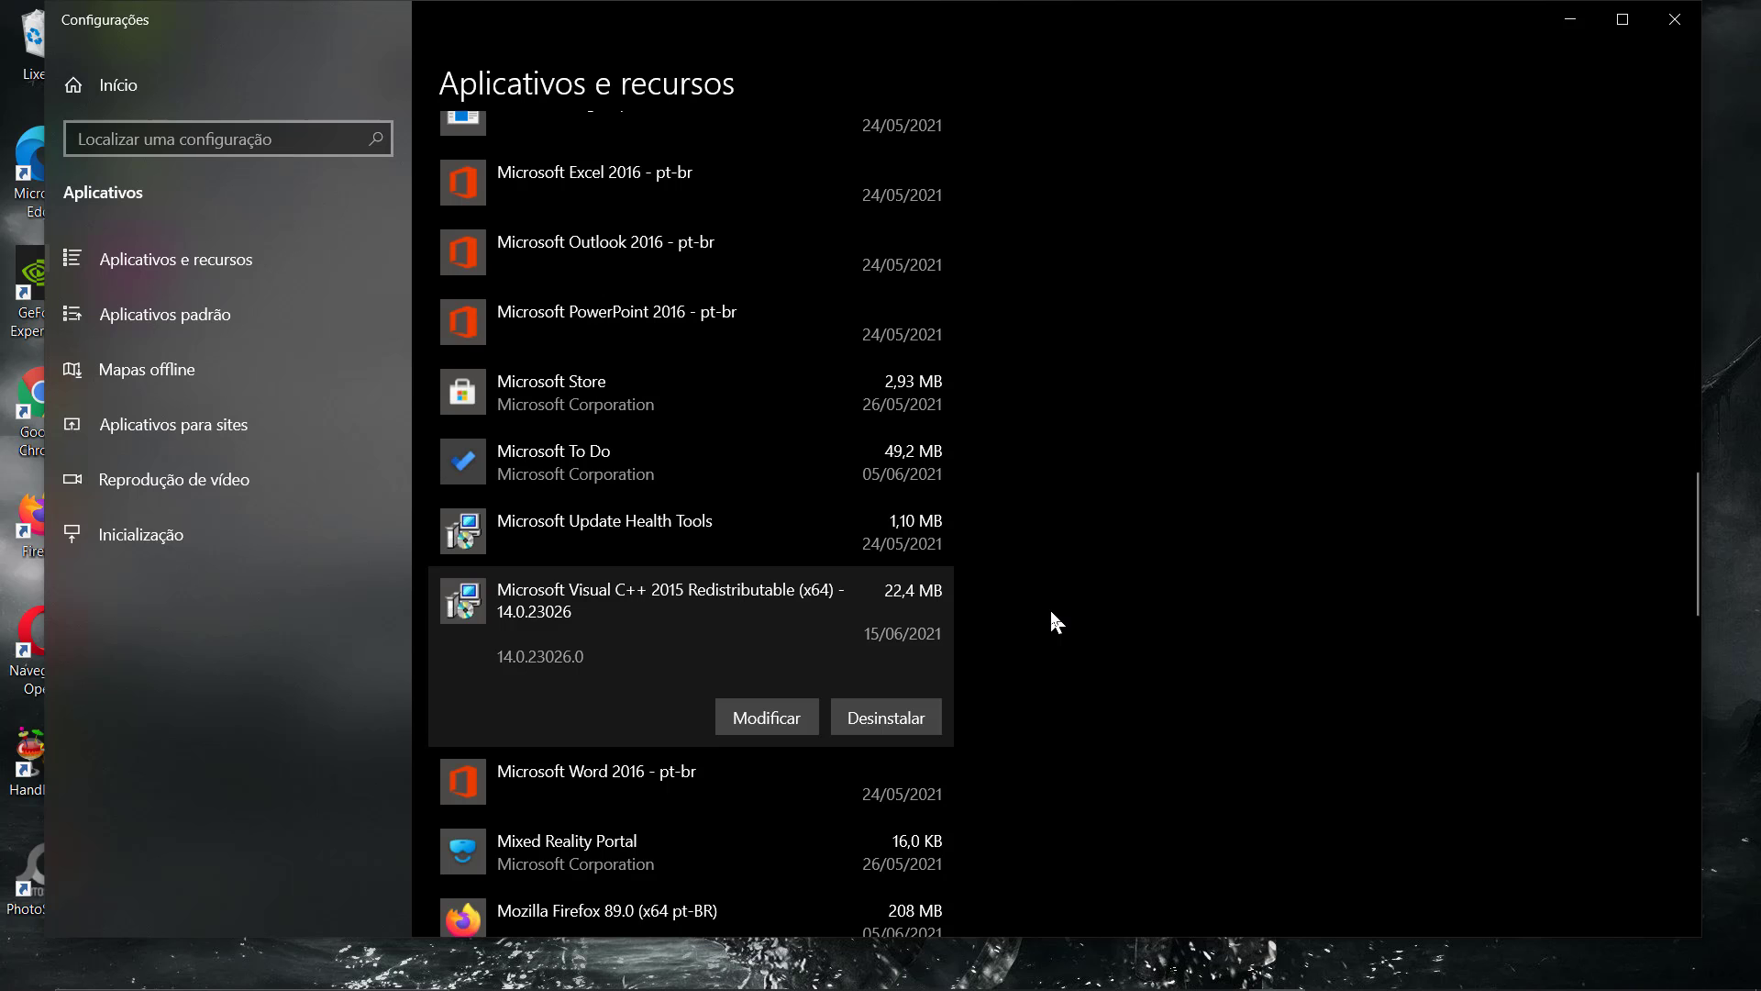
- Close Settings, then open and dismiss Windows search
left_click(1668, 28)
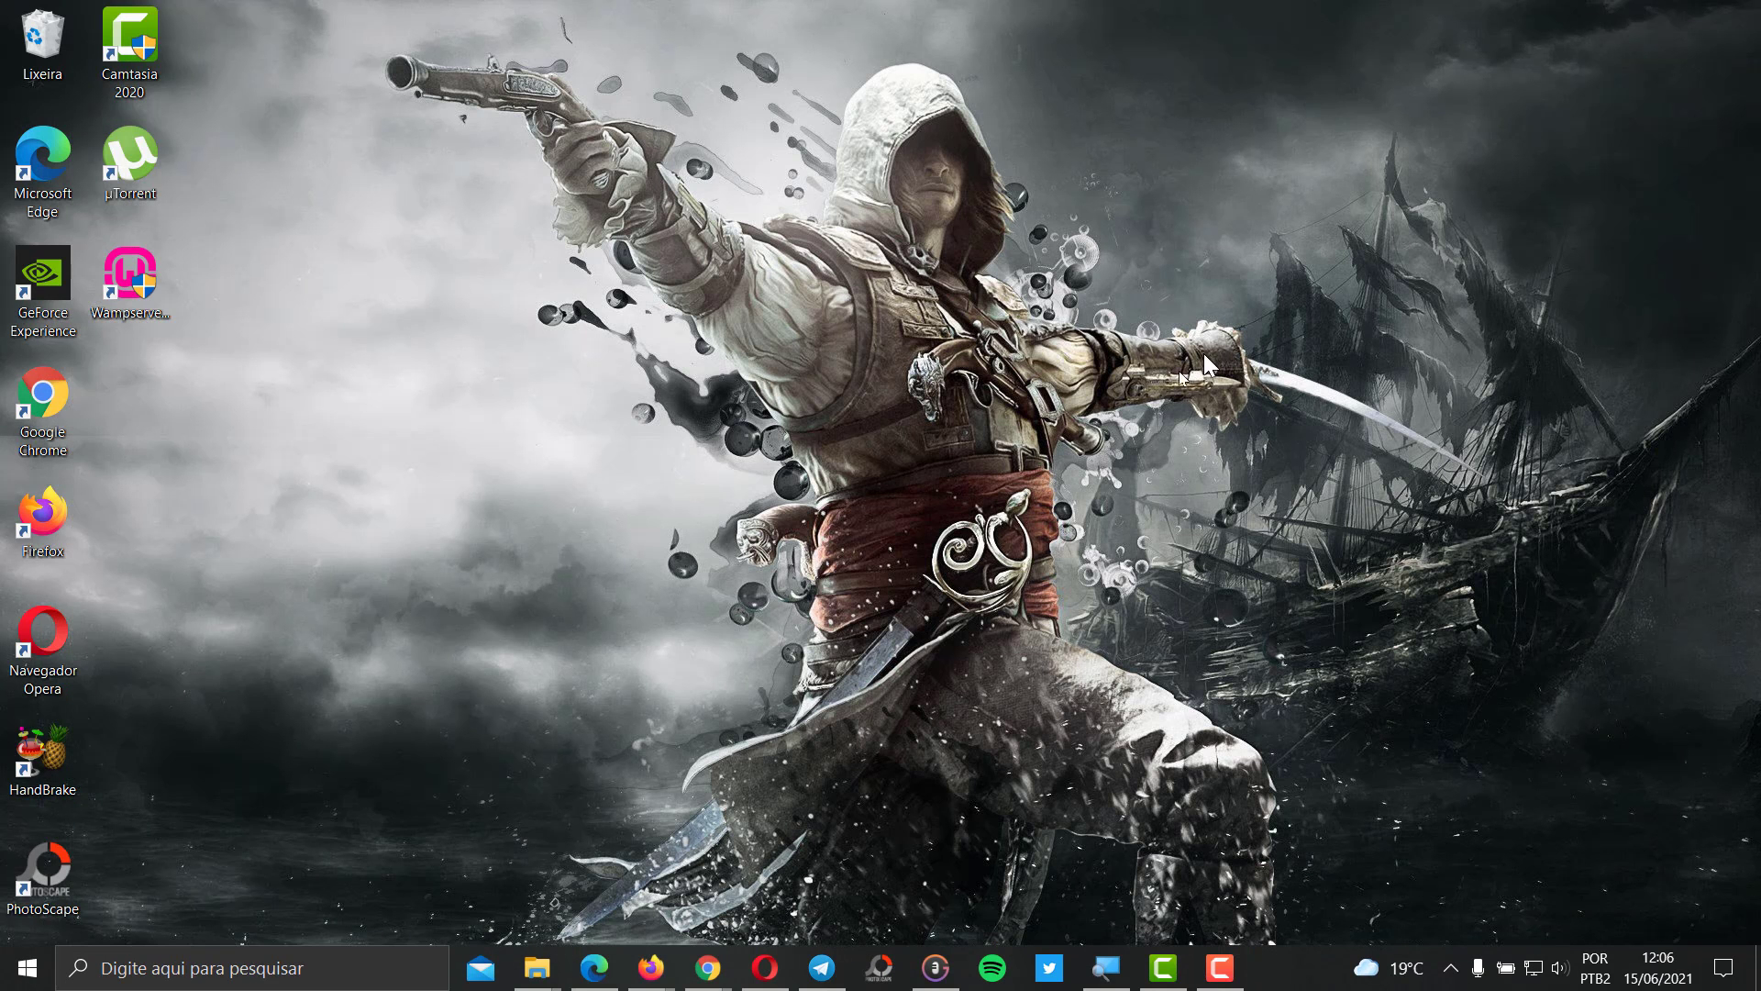
mouse_move(1155, 986)
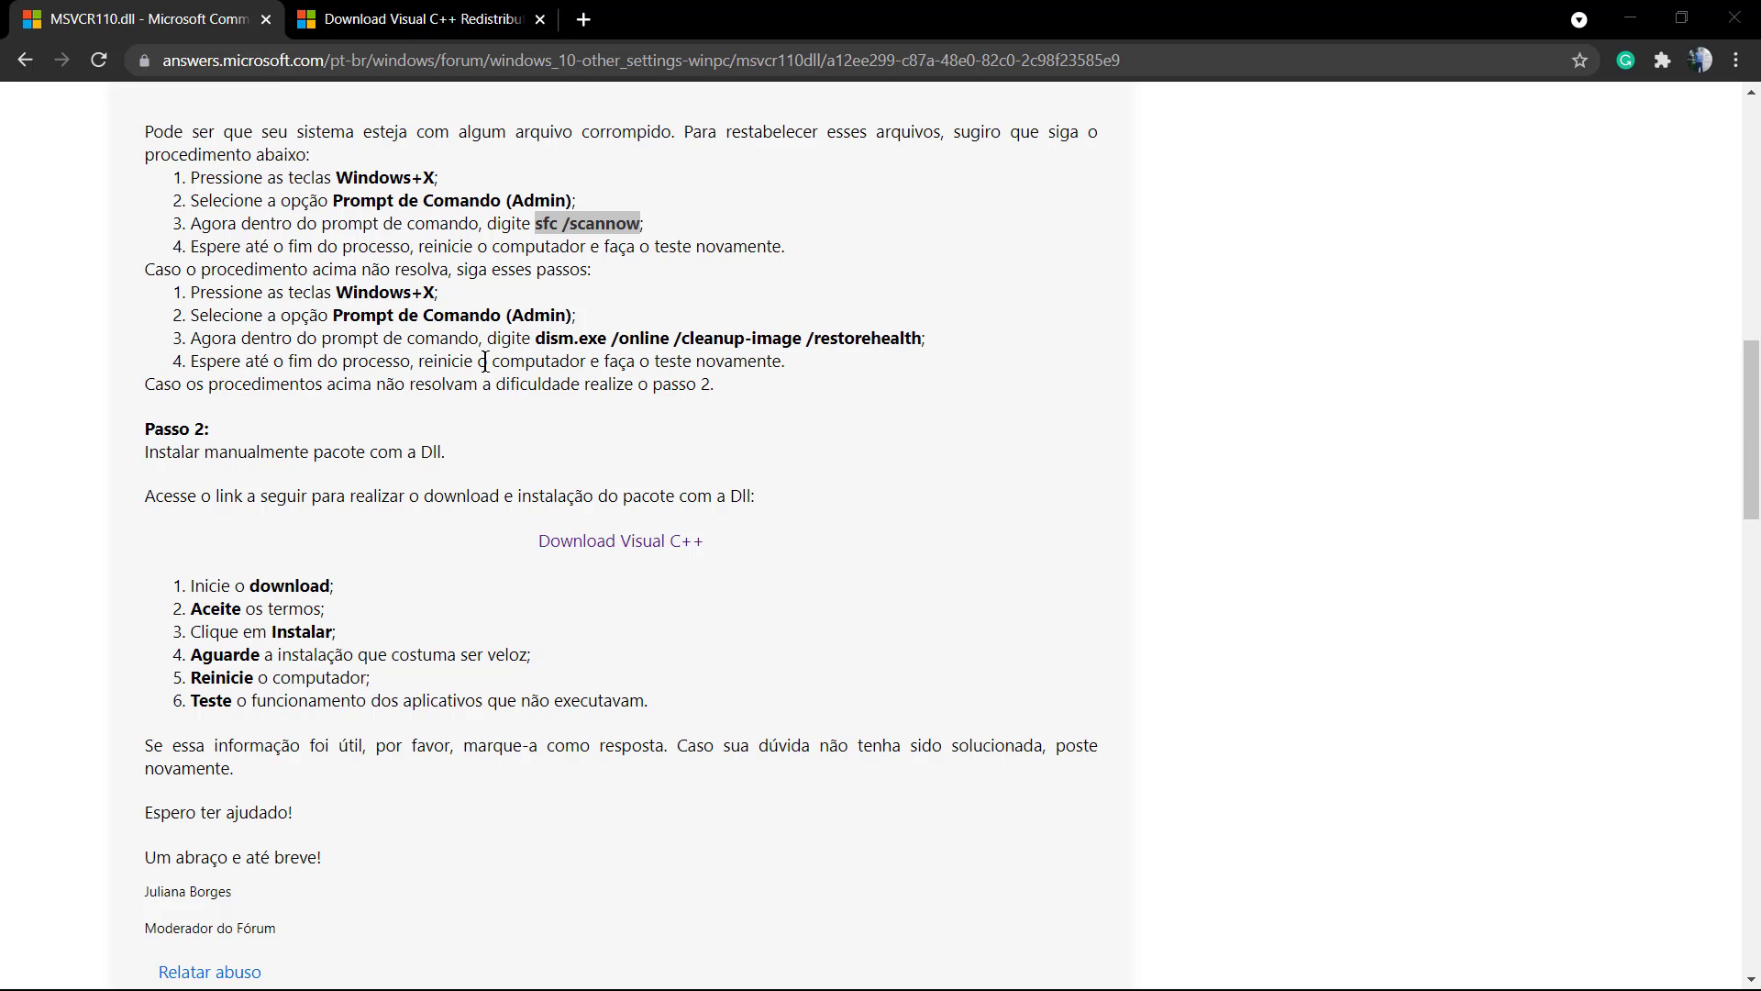
key("super")
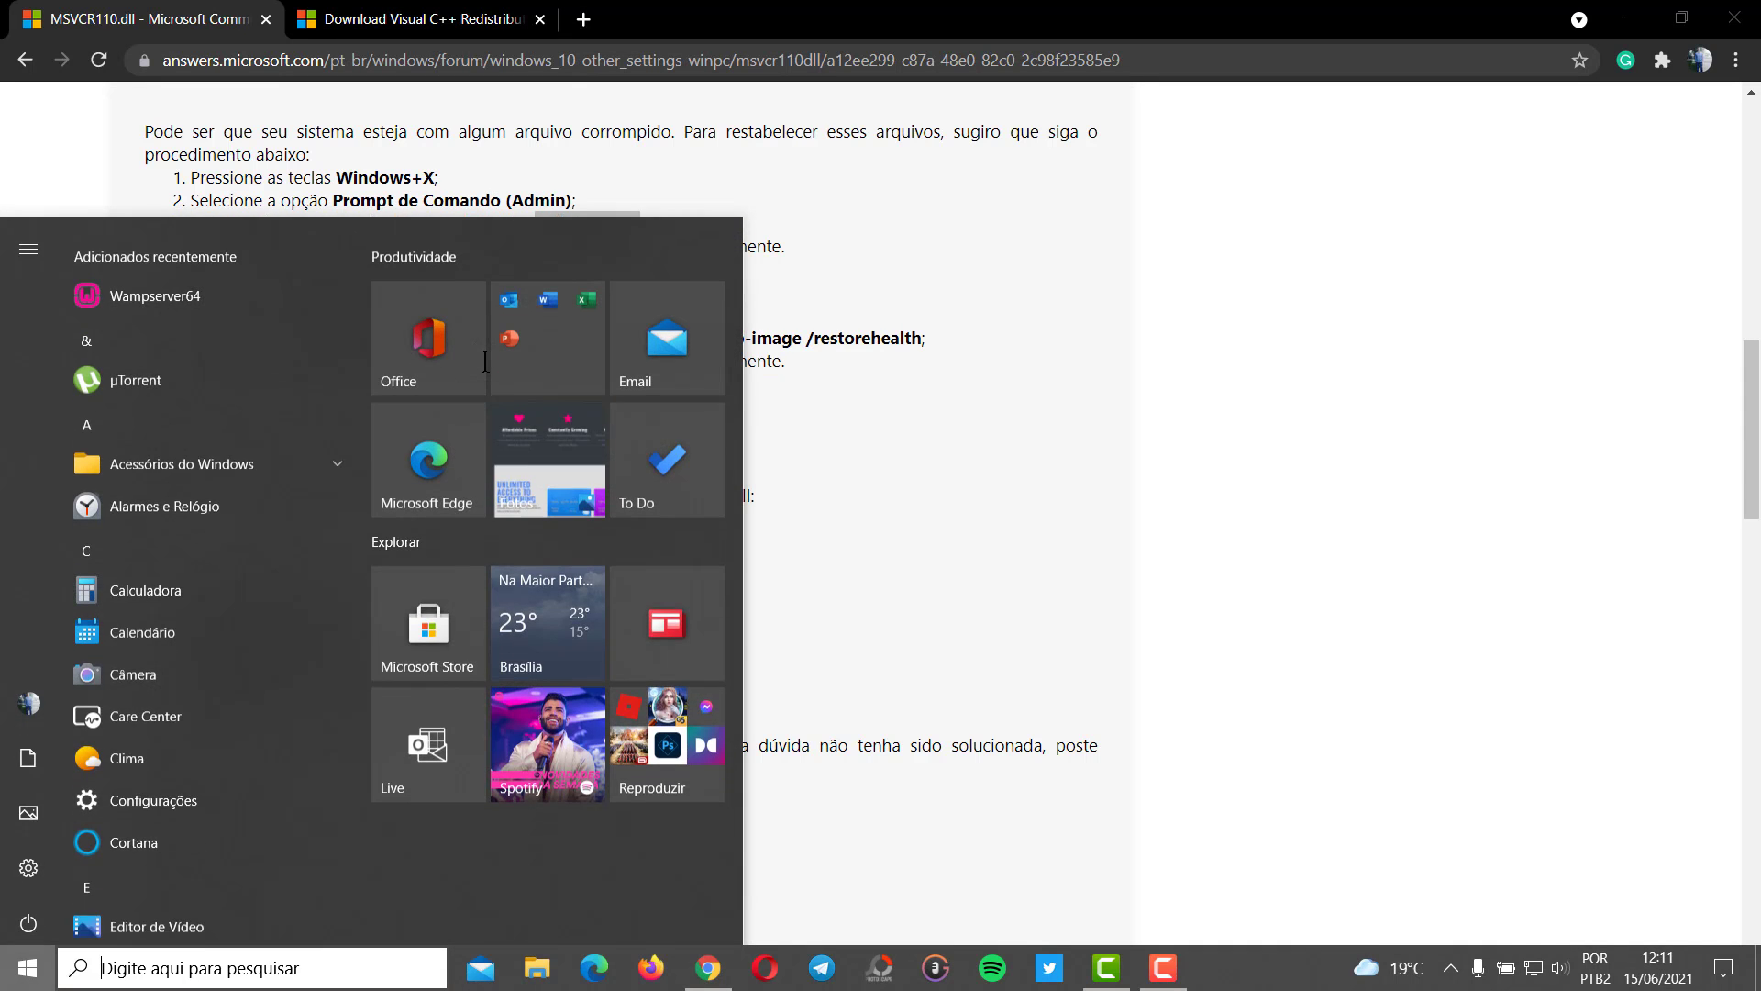
type("x")
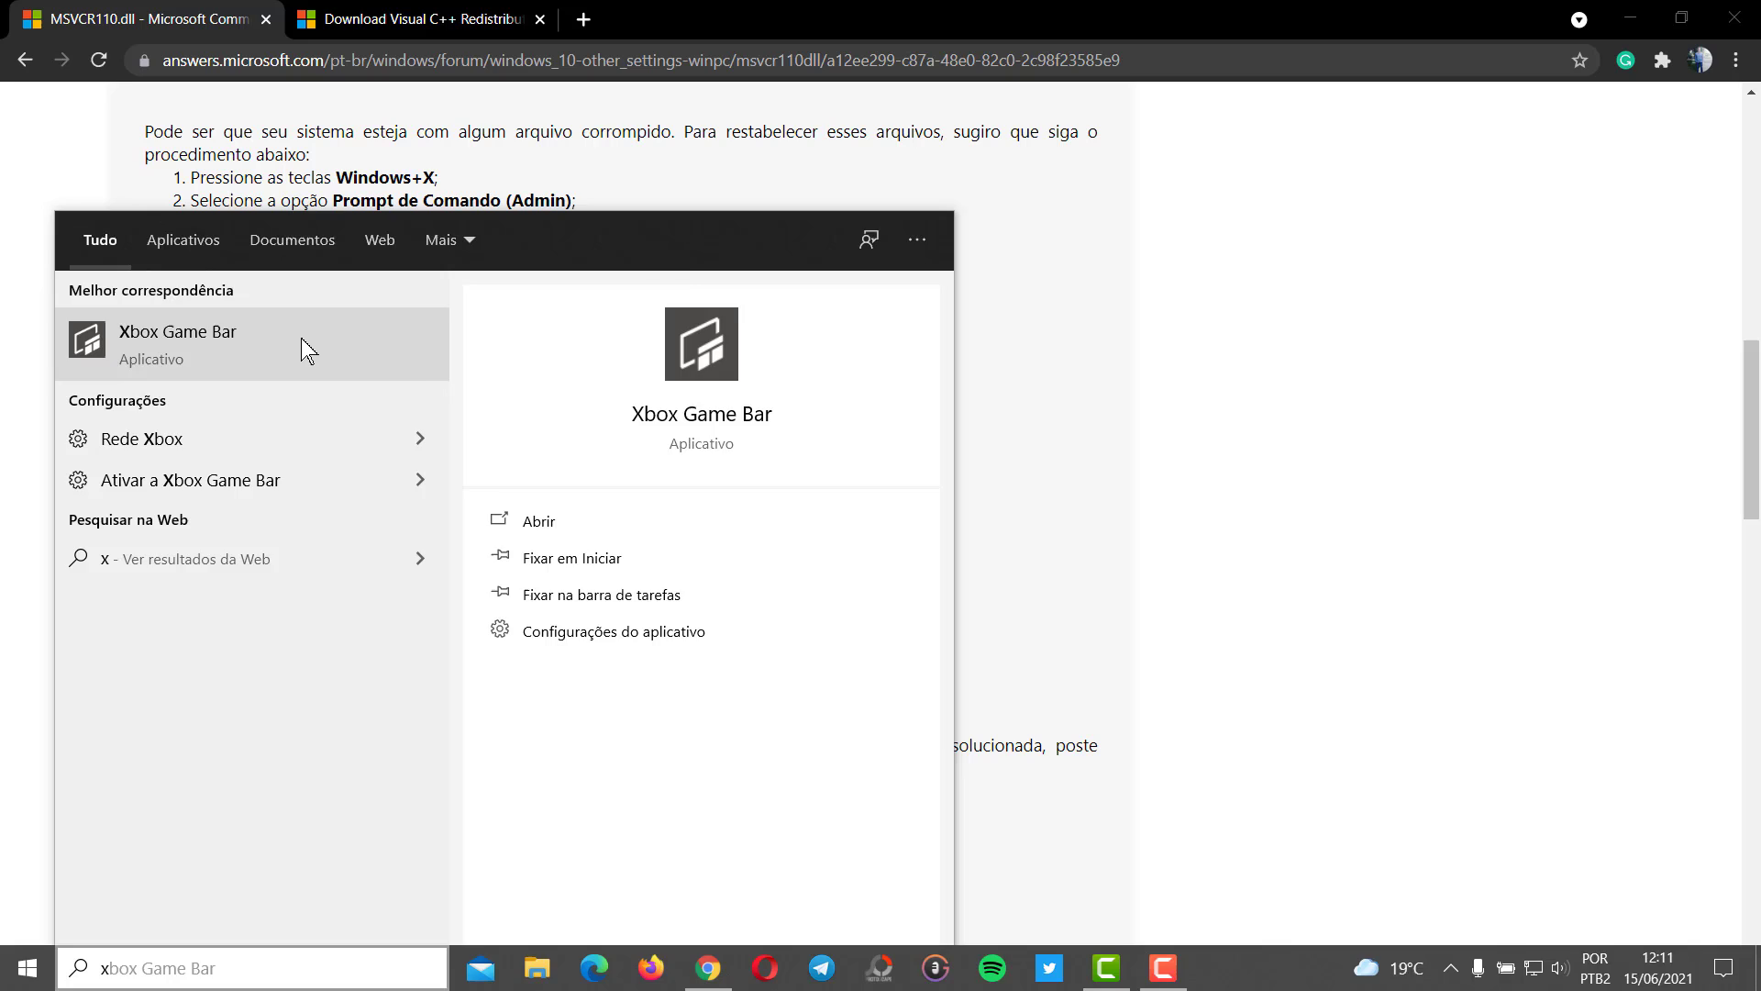
key("Escape")
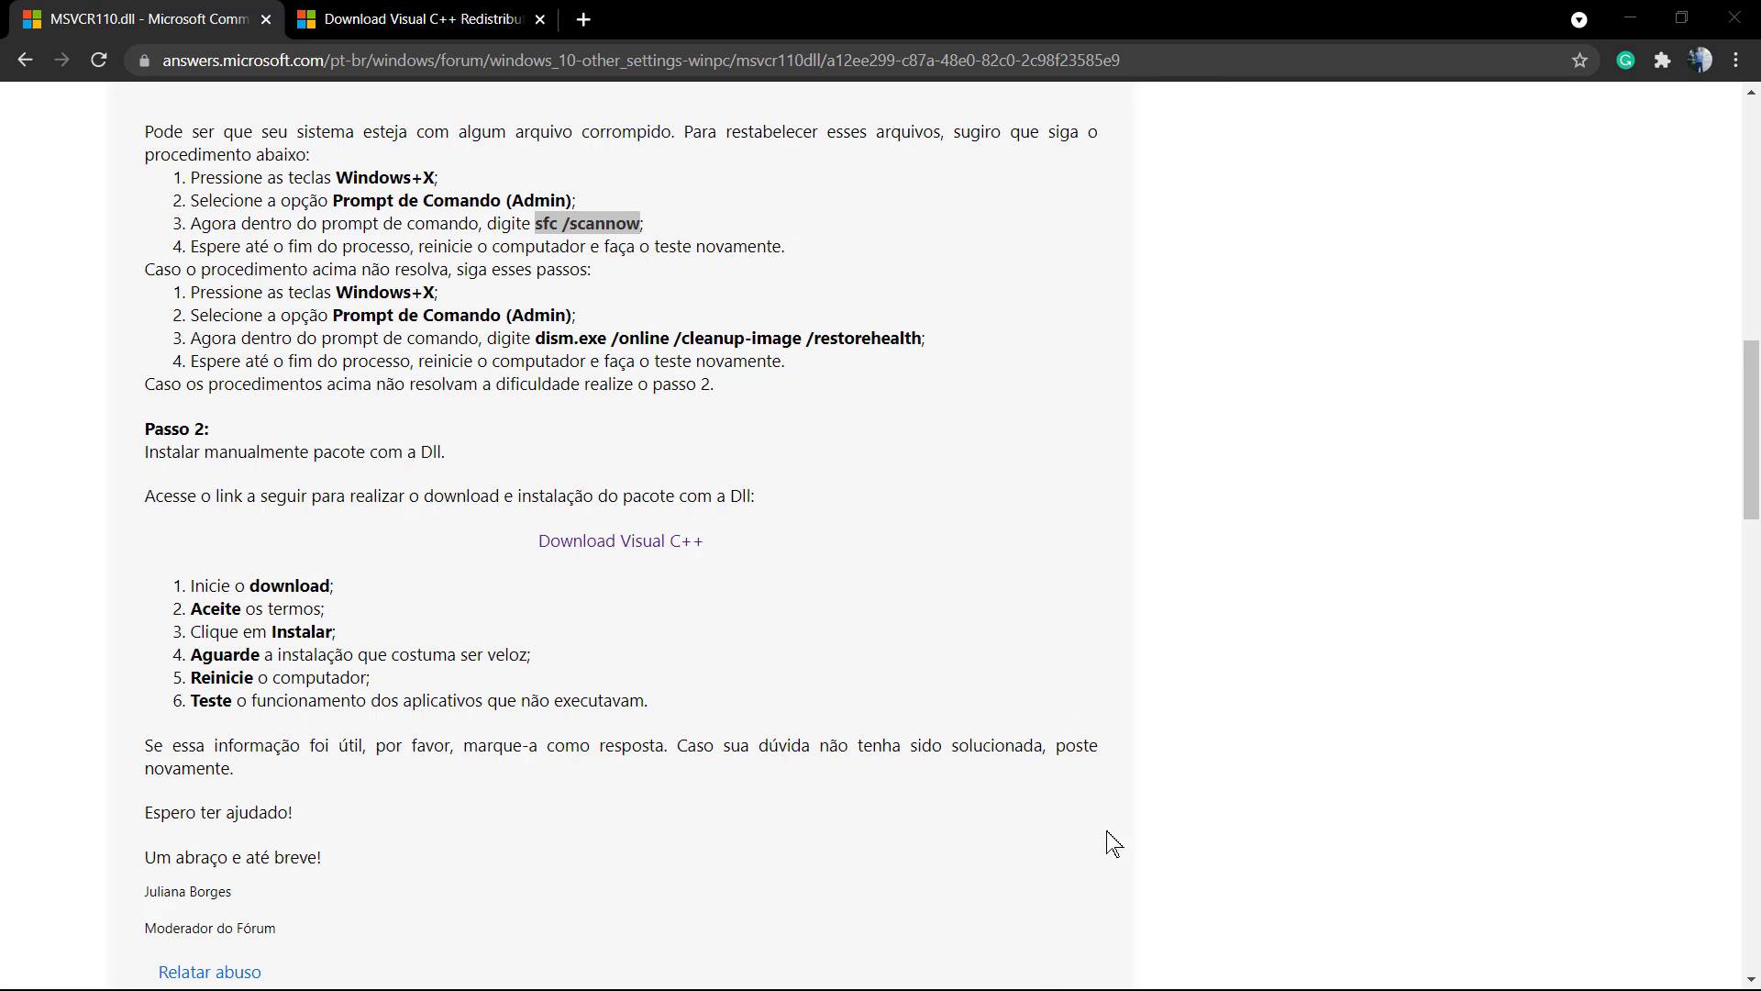
- Search 'prom' and show the launch options for Prompt de Comando
scroll(943, 523, "up", 3)
key("super")
type("prom")
right_click(169, 353)
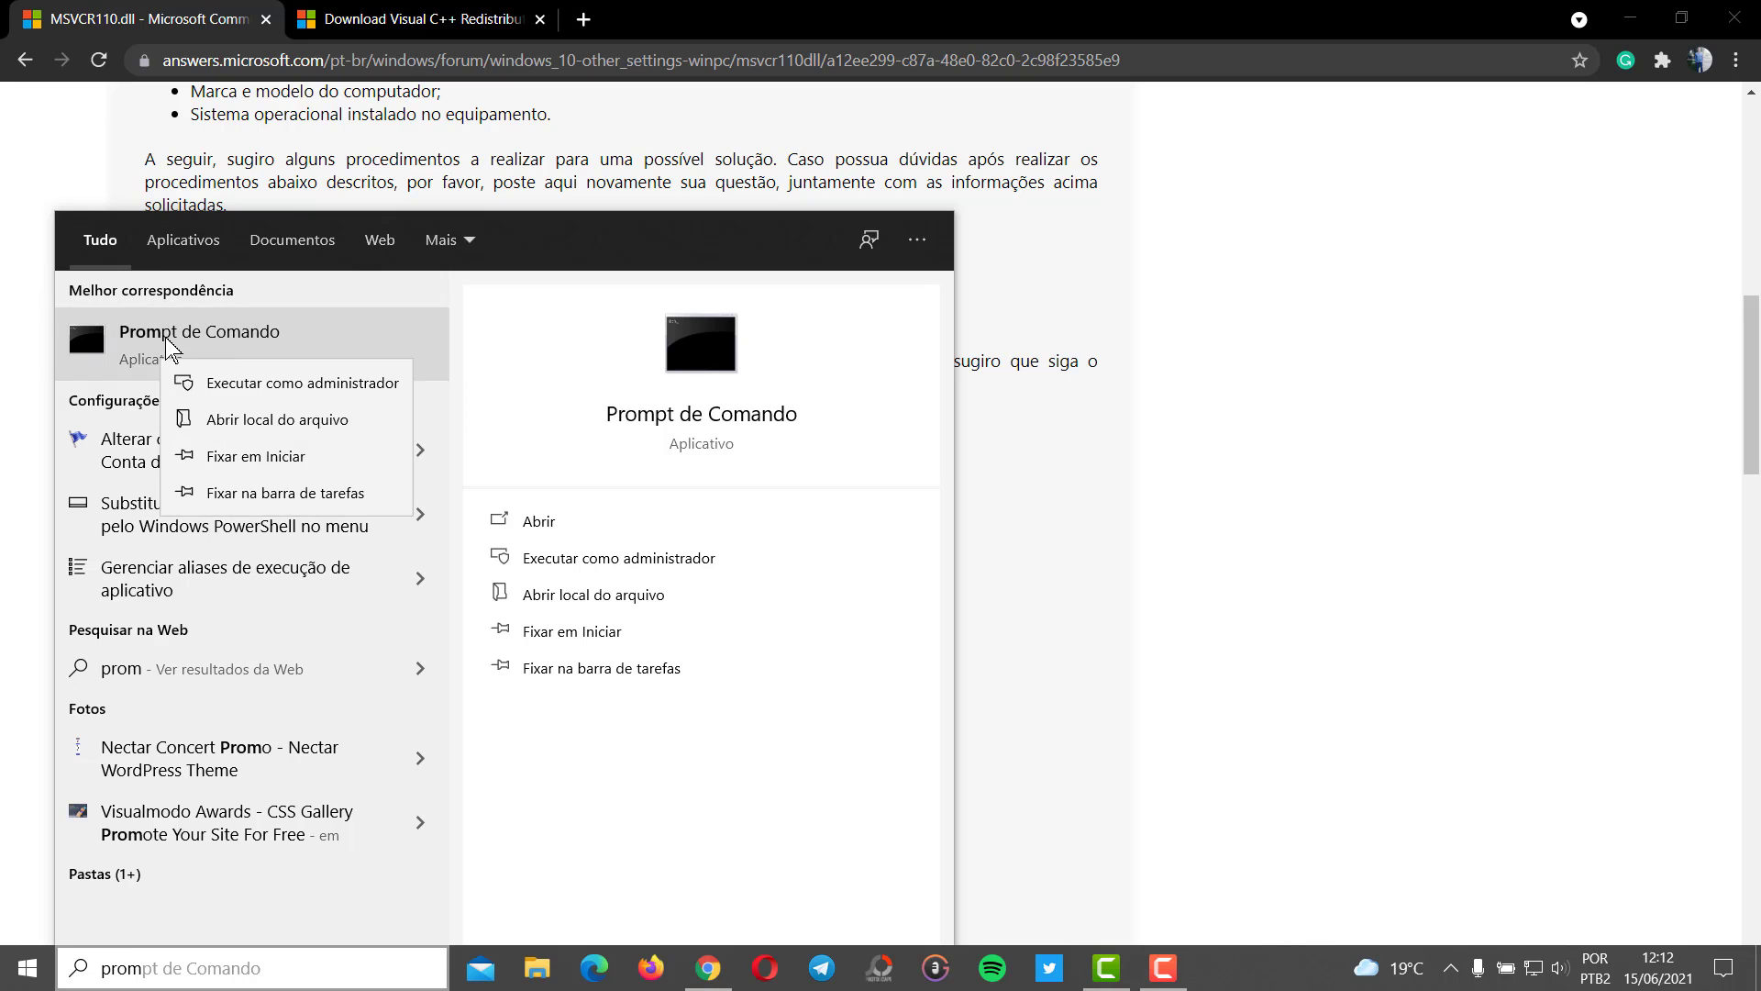
- Run sfc /scannow in an administrator Command Prompt, then return to the forum article
left_click(249, 376)
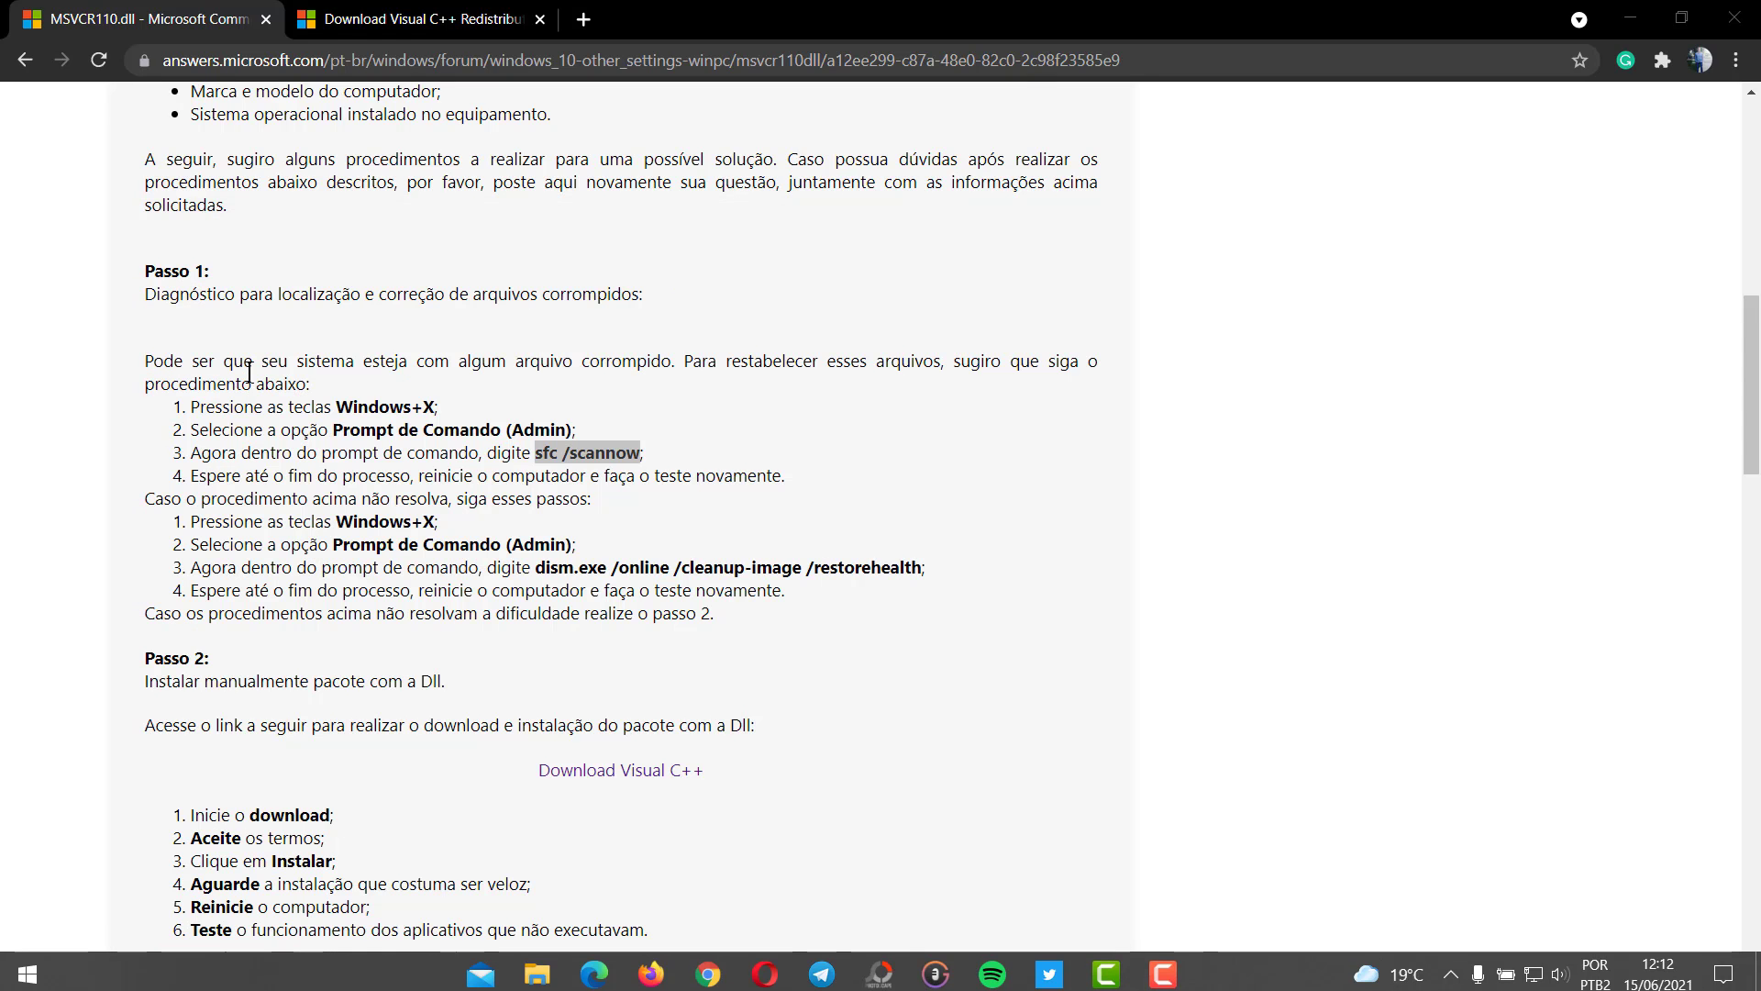
type("sfc /scannow")
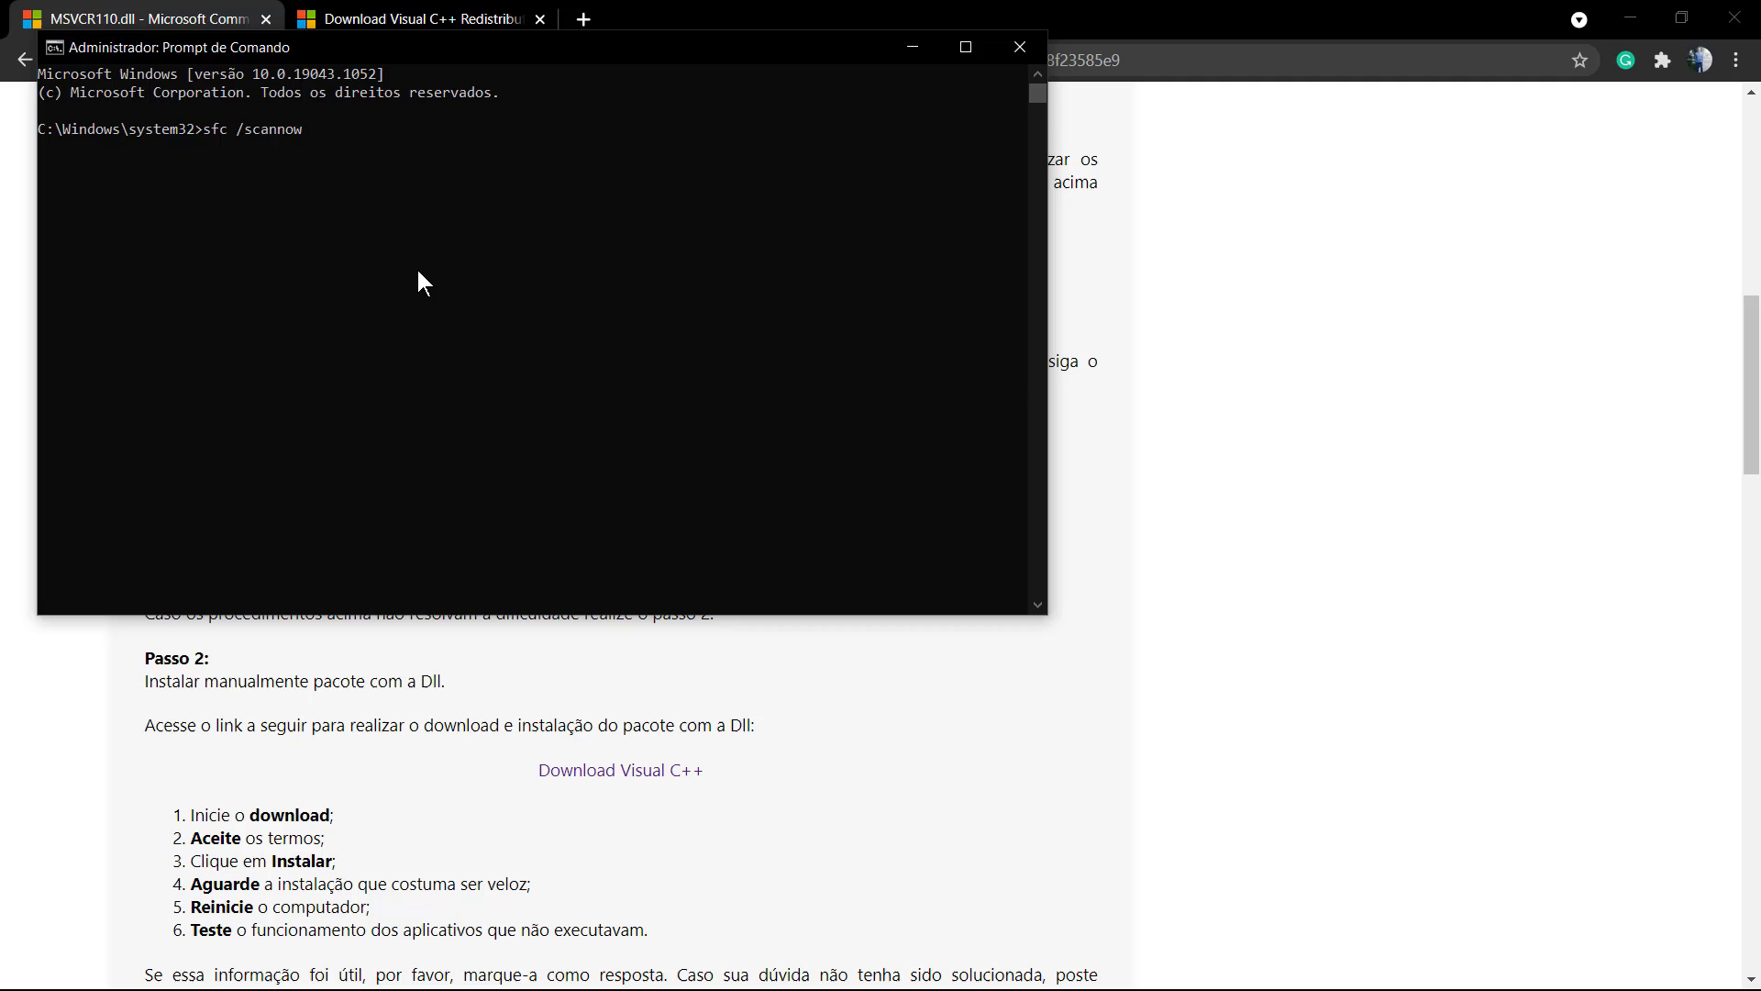
key("Return")
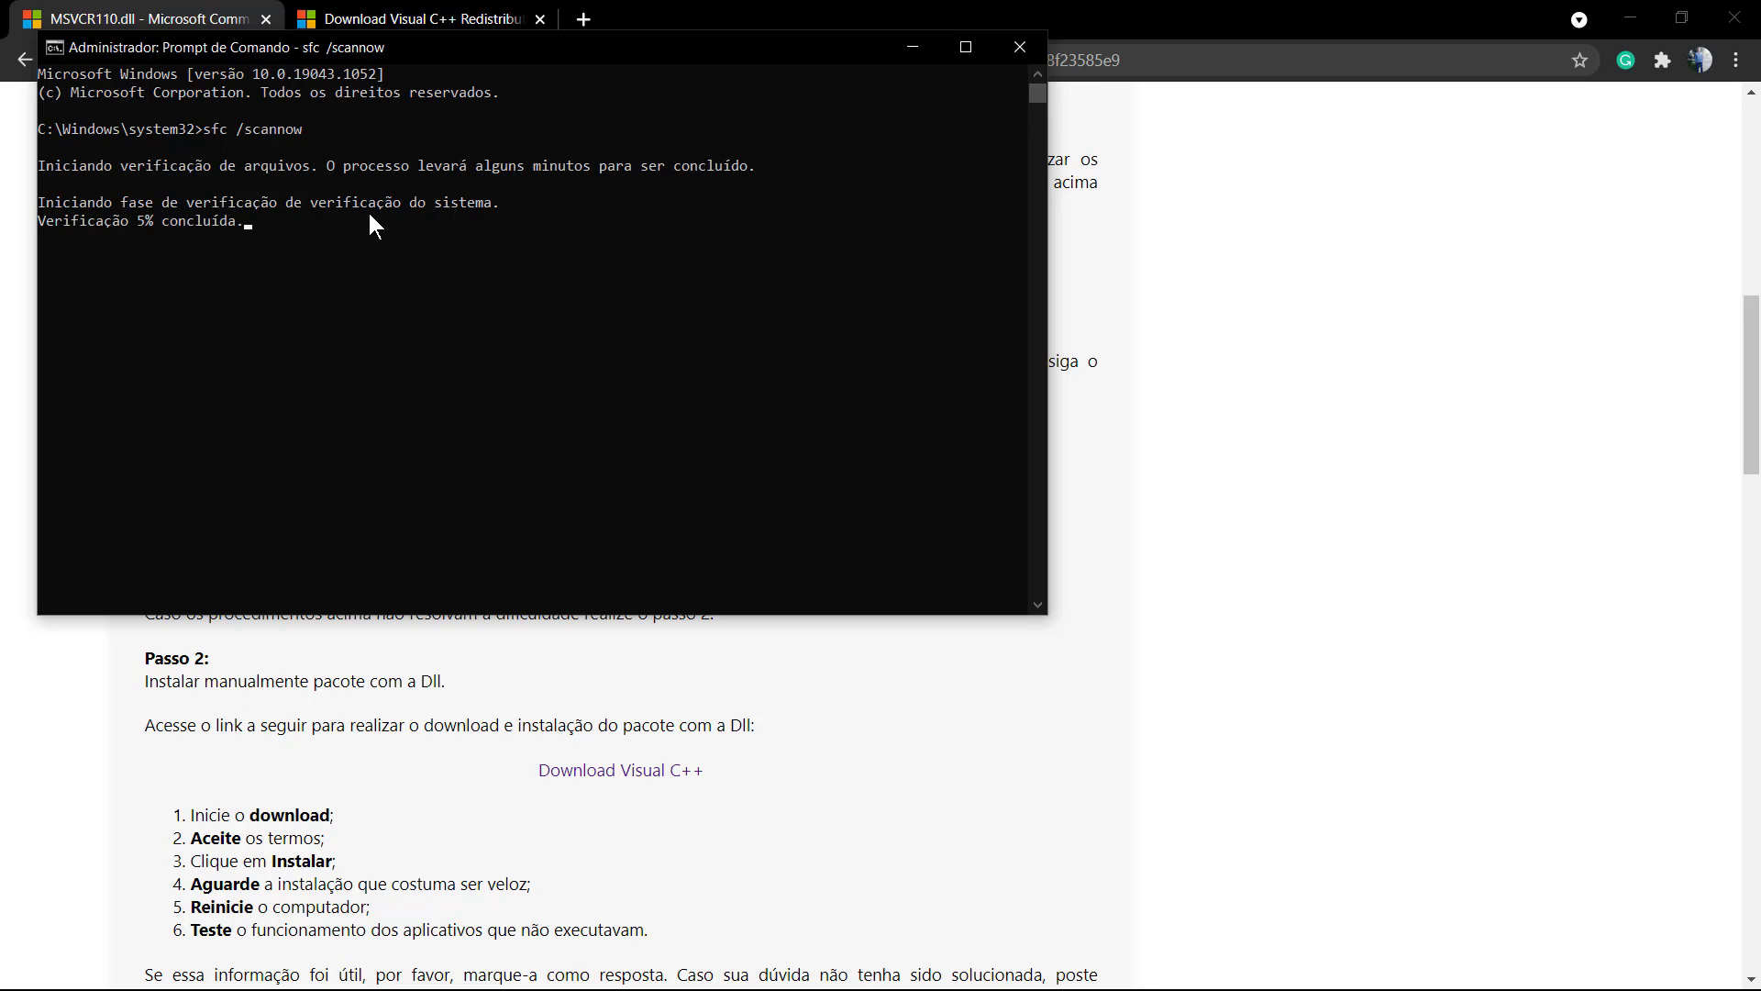
left_click(292, 674)
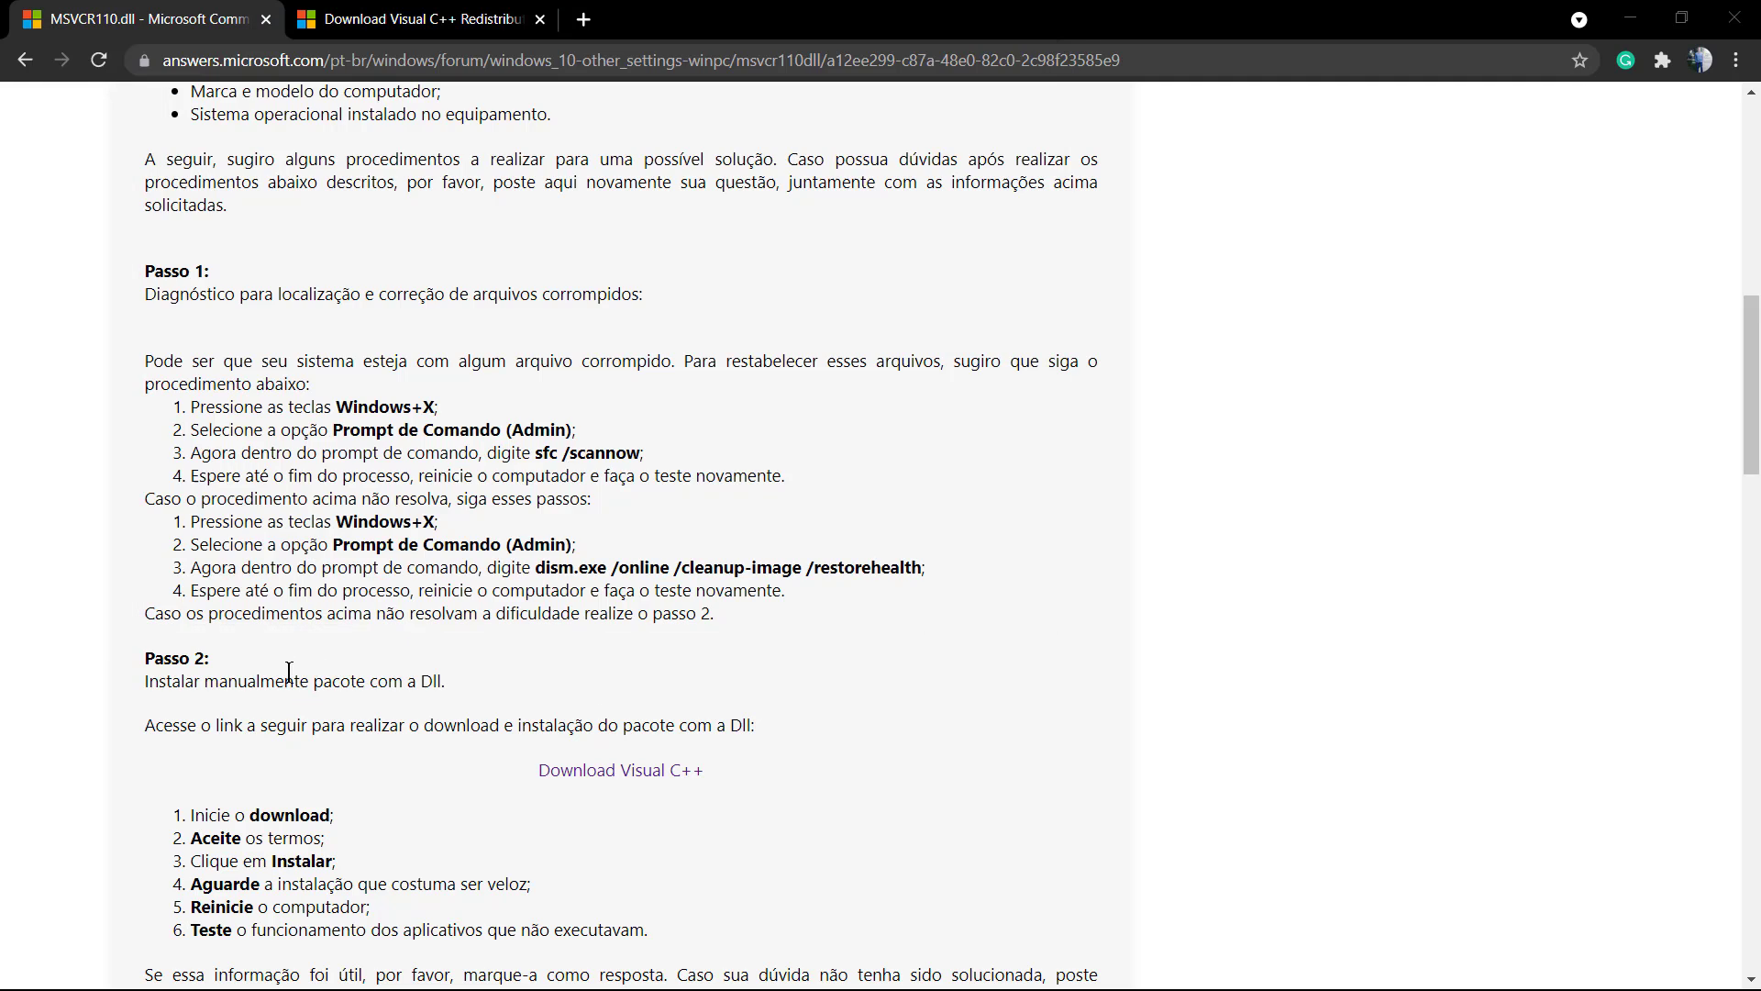
- Review the article's Passo 1 steps, then bring back the console until sfc reaches 100%
left_click_drag(198, 406, 624, 456)
left_click(624, 456)
key("super")
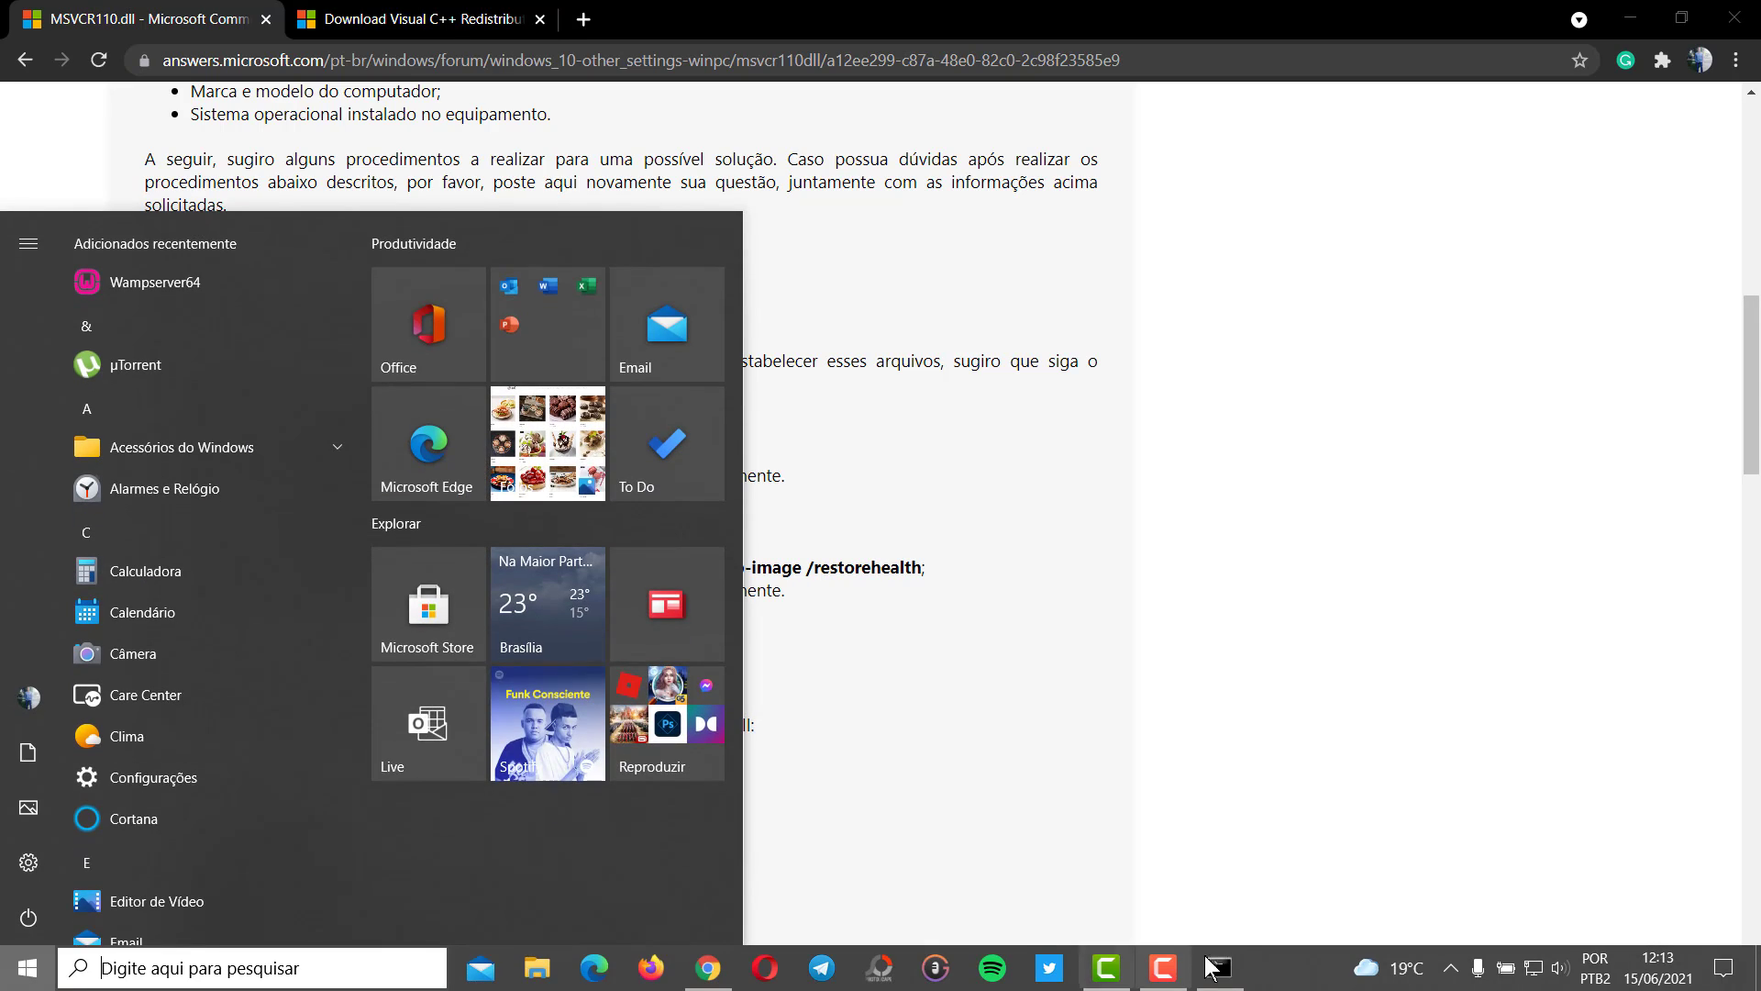
left_click(1218, 972)
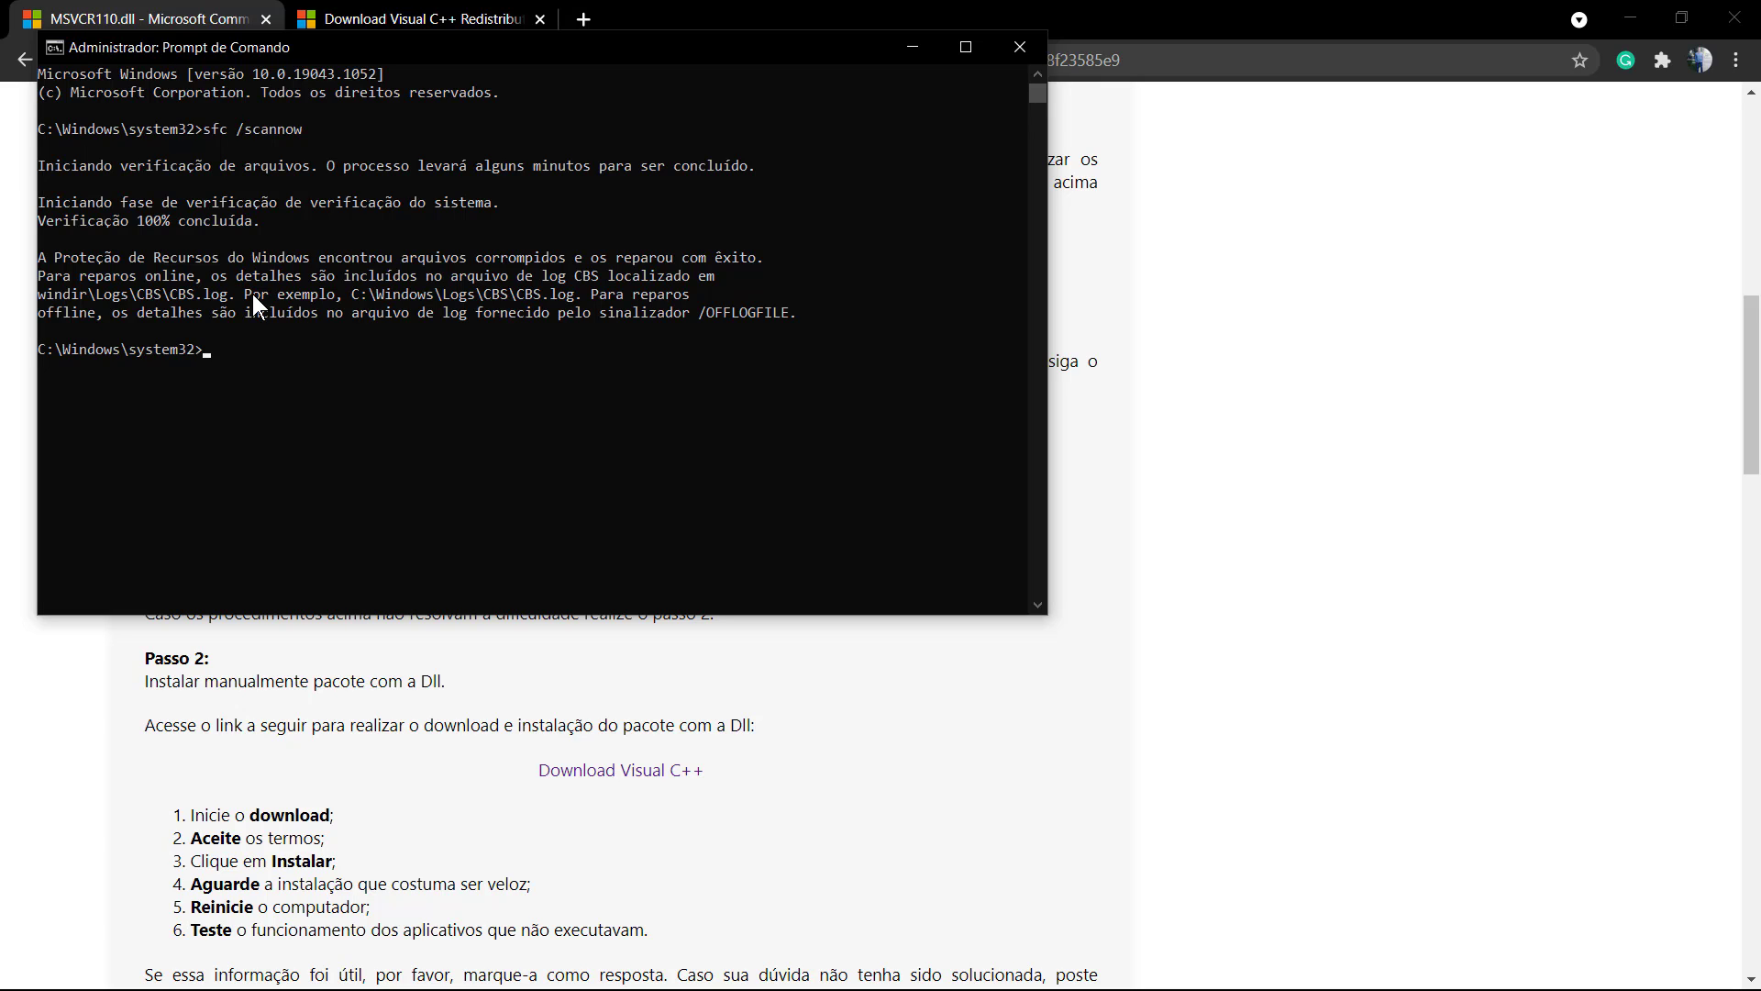
- Close the finished scan console and dismiss php.exe's MSVCR110.dll-not-found error
left_click(1030, 61)
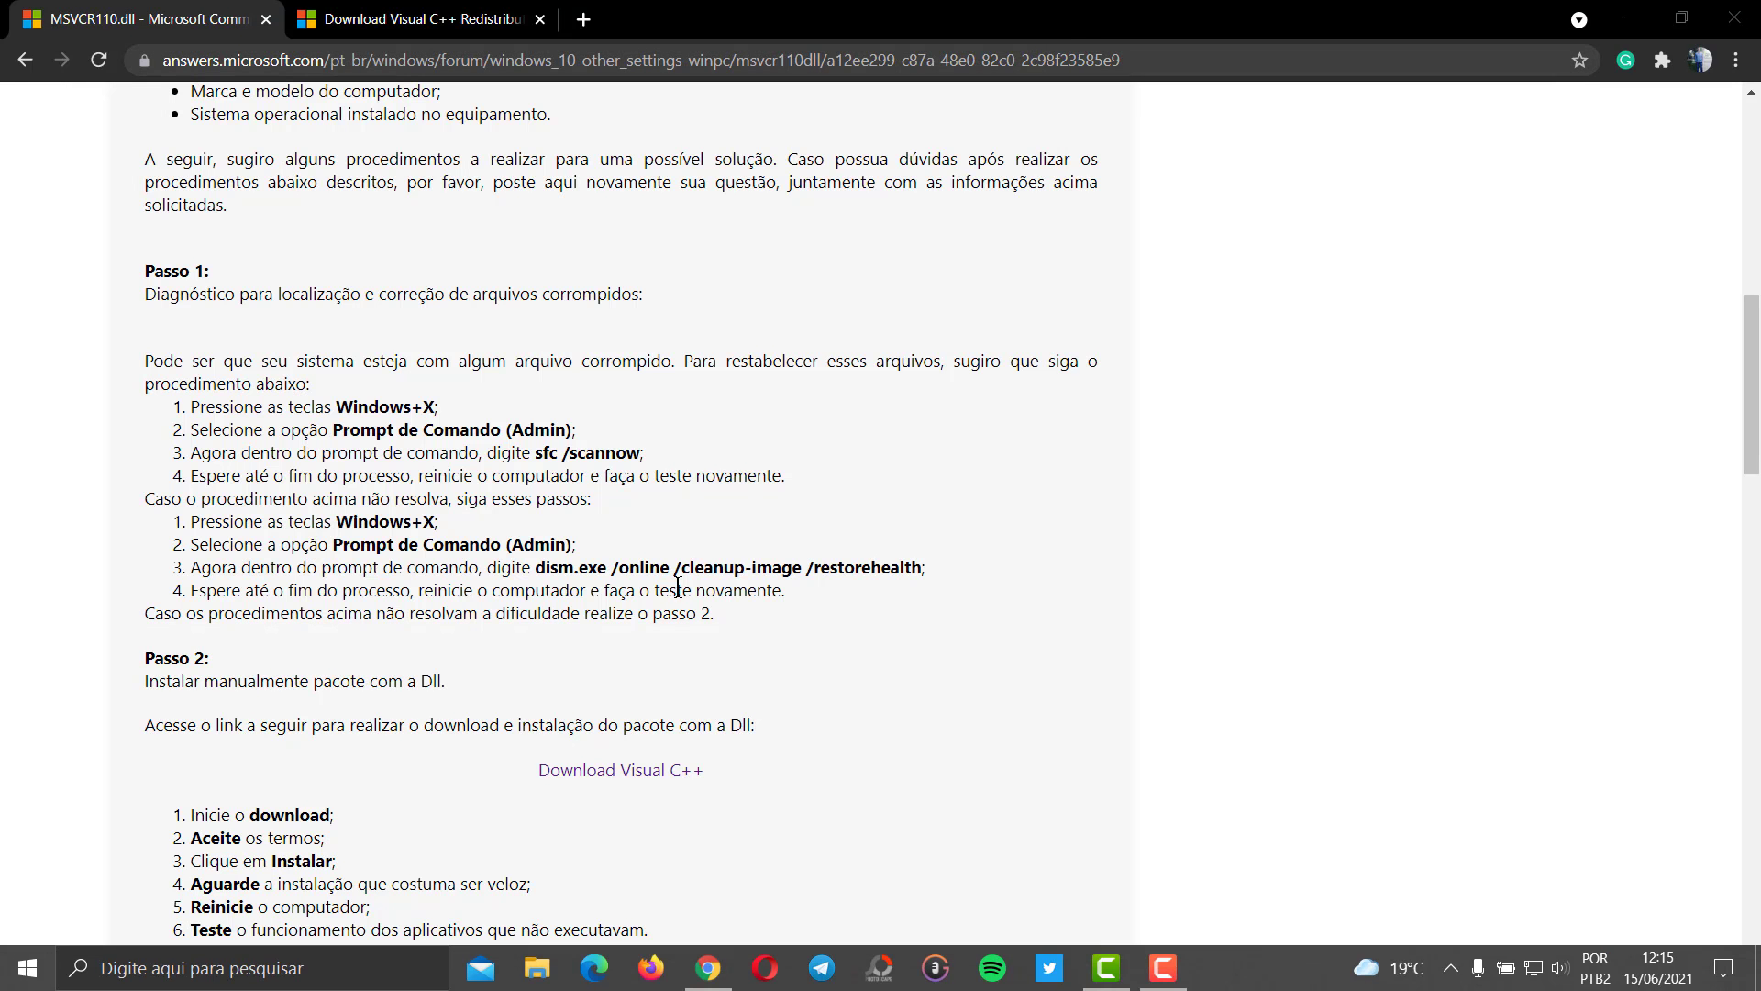
key("super")
key("super")
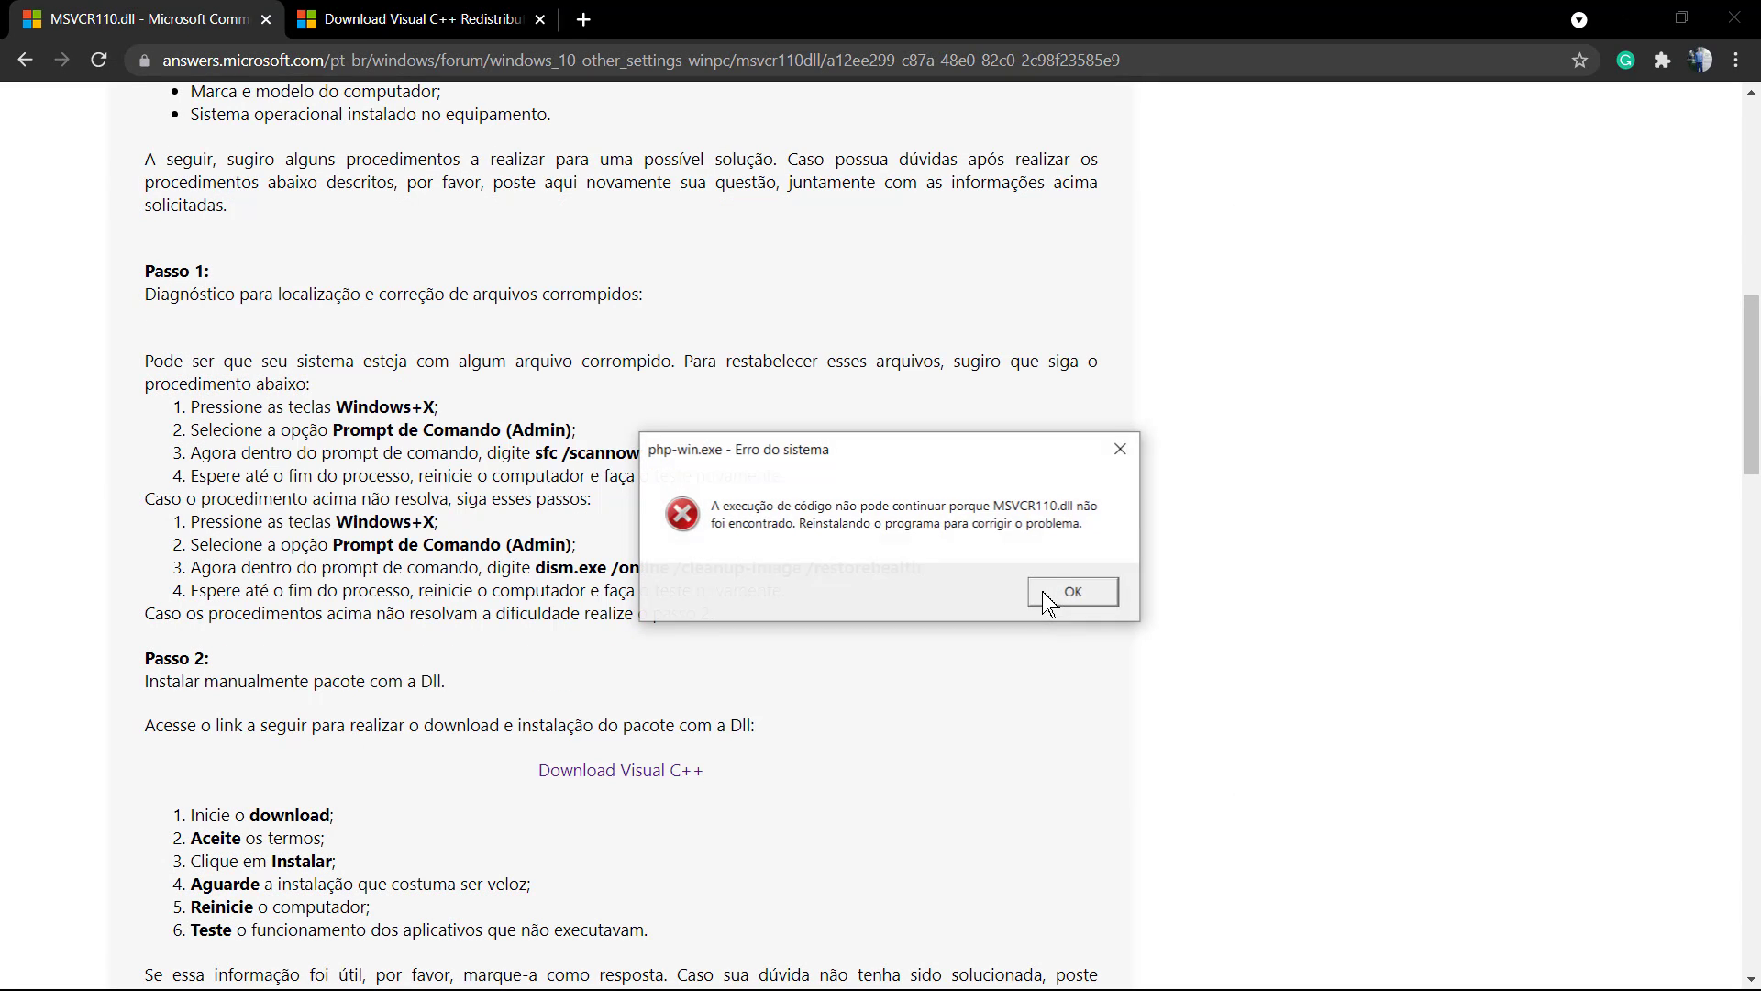
left_click(1046, 594)
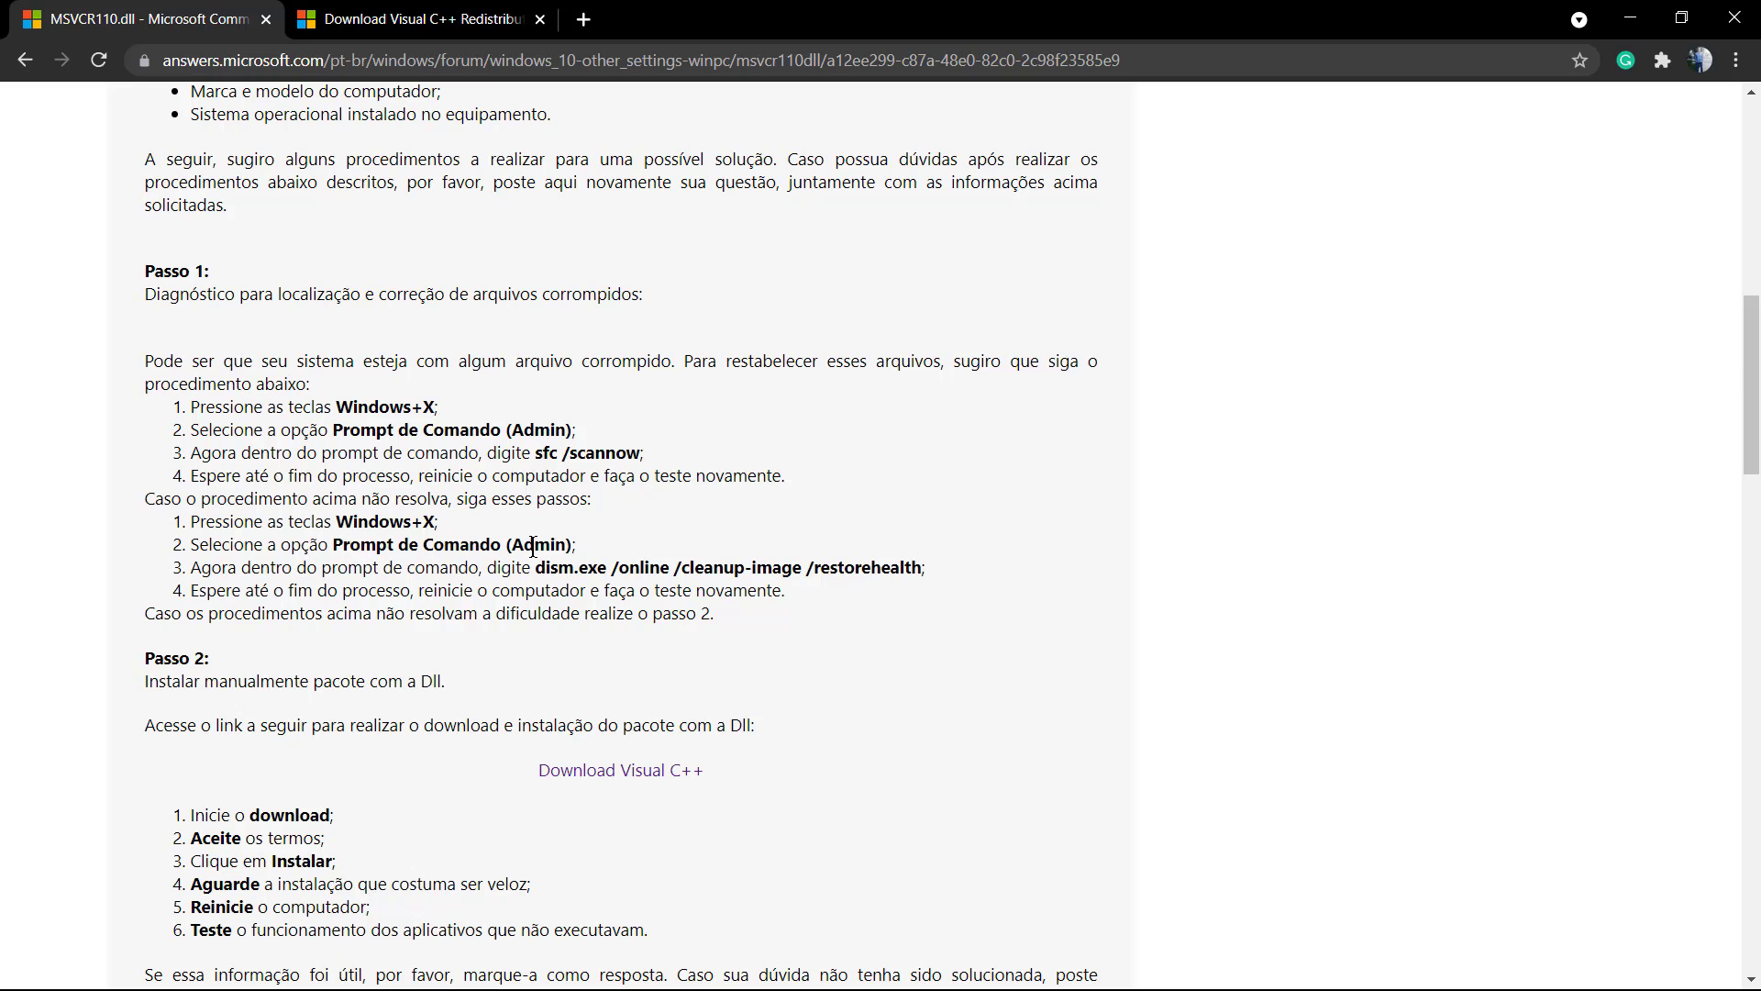
left_click_drag(536, 567, 920, 567)
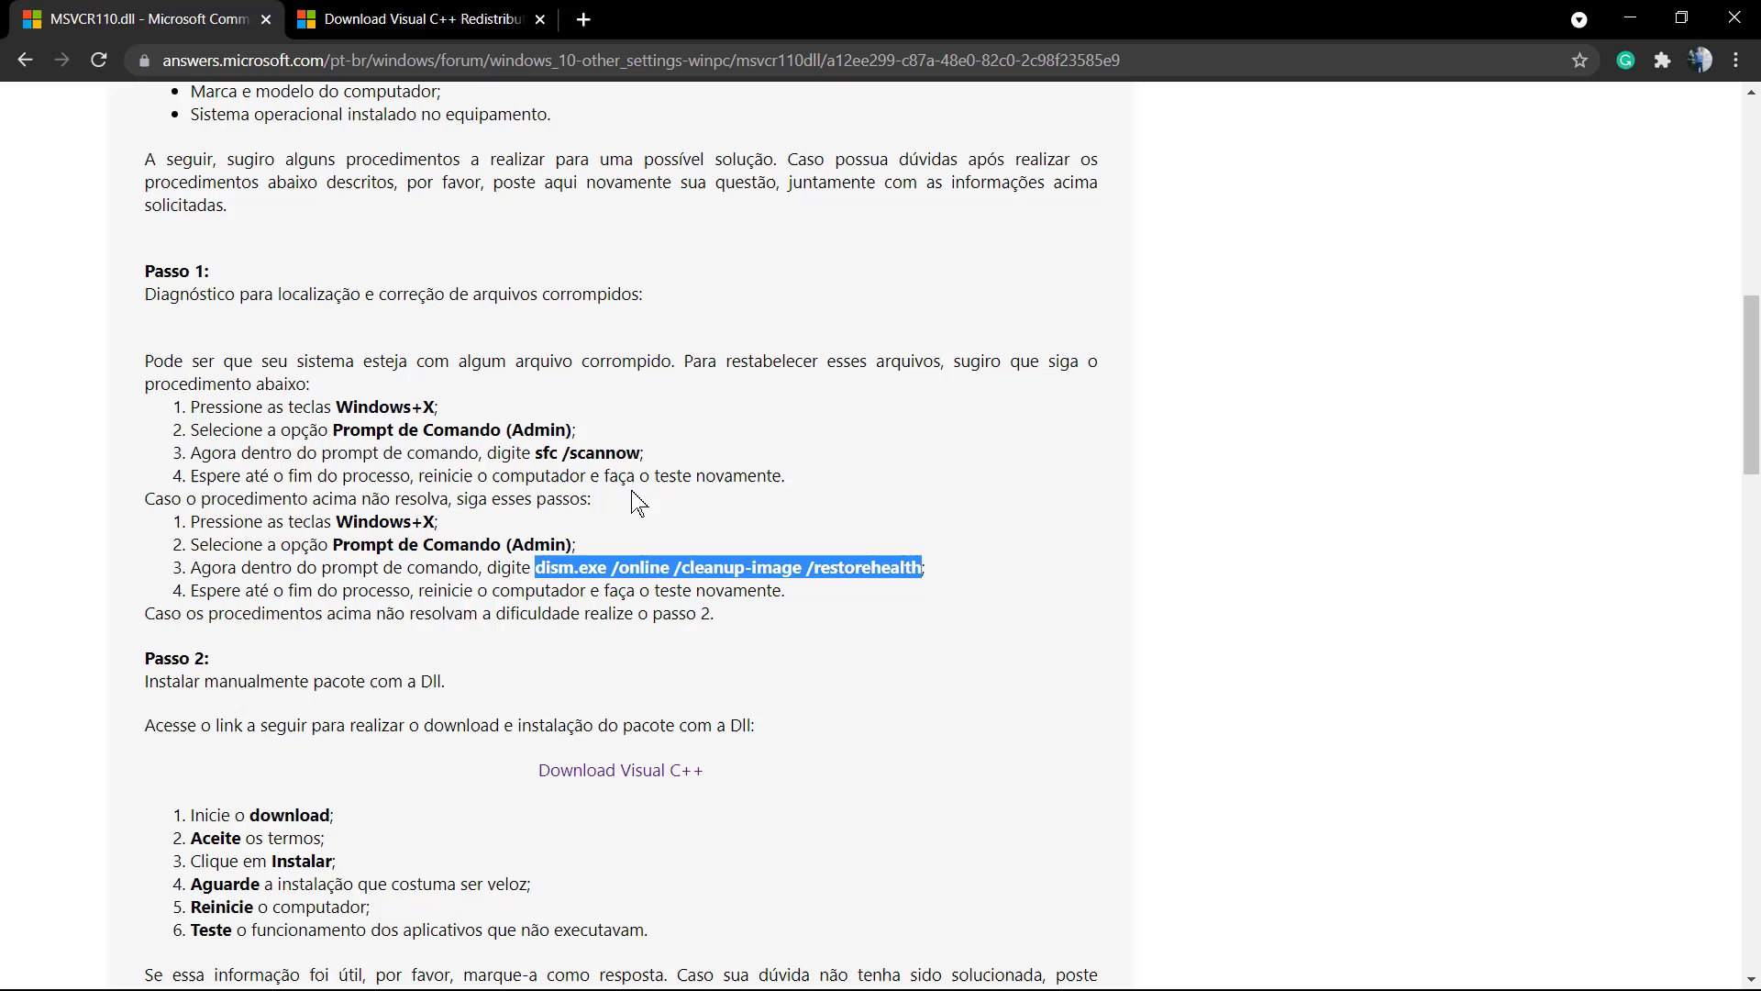
left_click_drag(536, 569, 824, 573)
left_click_drag(906, 569, 920, 568)
key("ctrl+c")
left_click(711, 564)
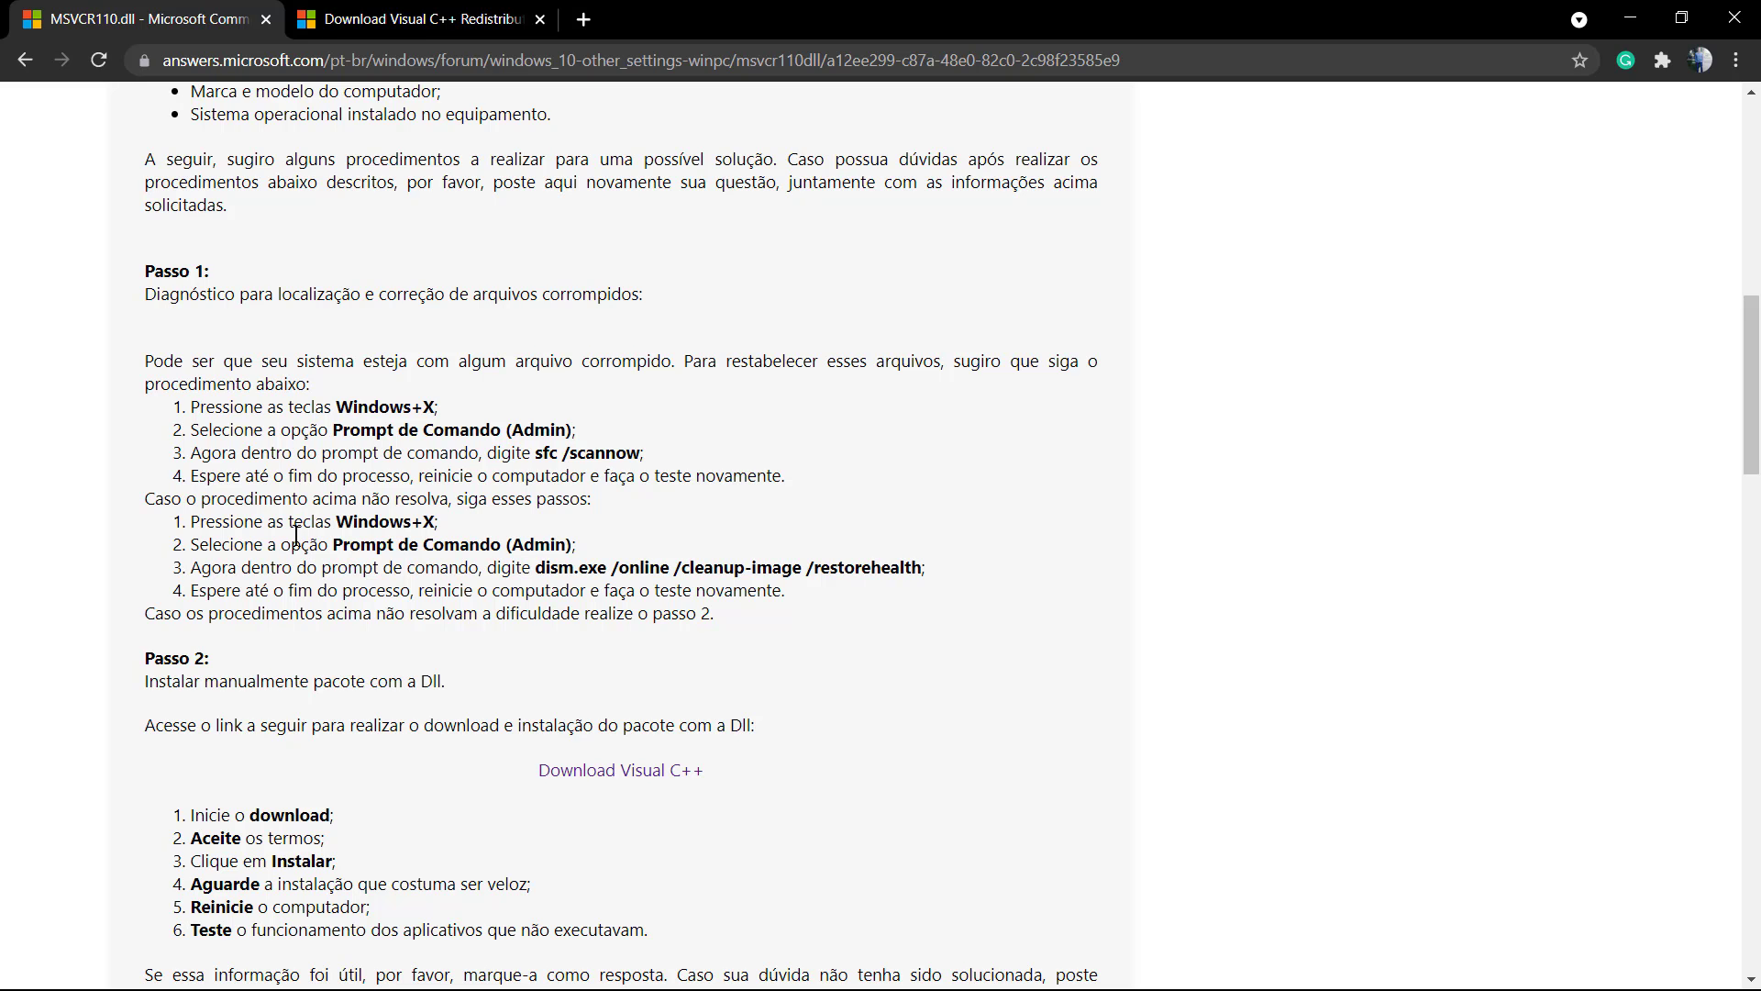
- Run DISM /online /cleanup-image /restorehealth in an administrator Prompt de Comando found by searching 'pr'
key("super")
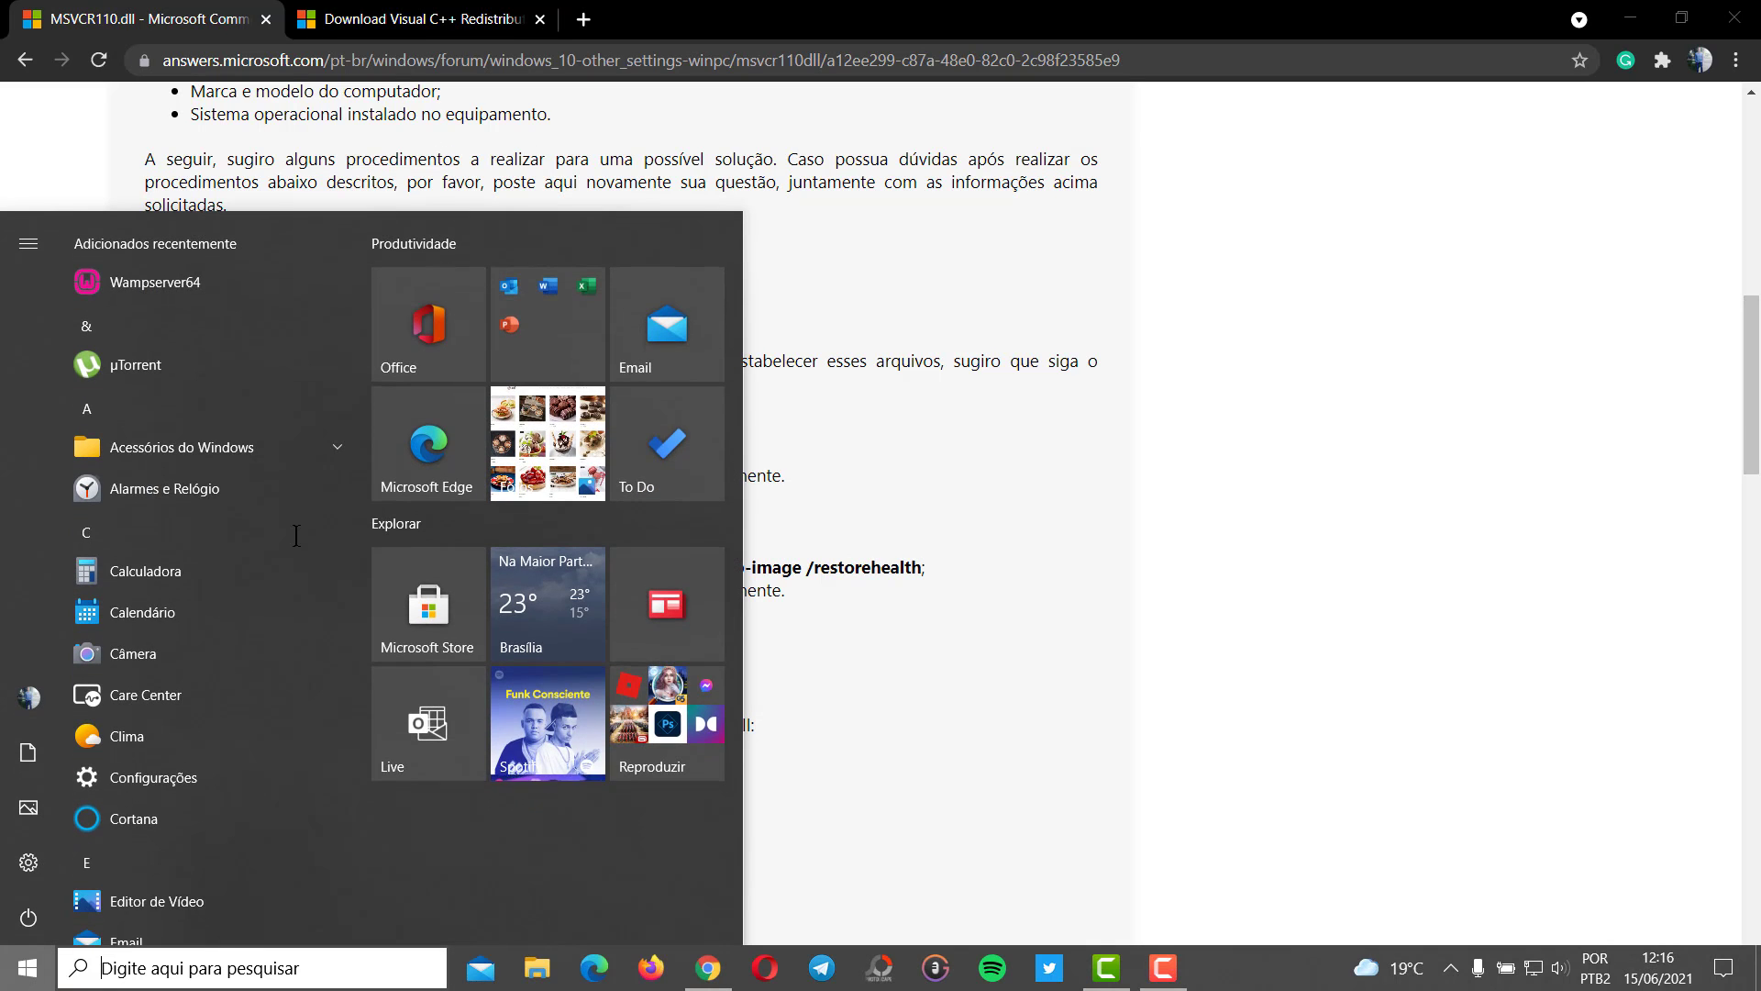
type("pr")
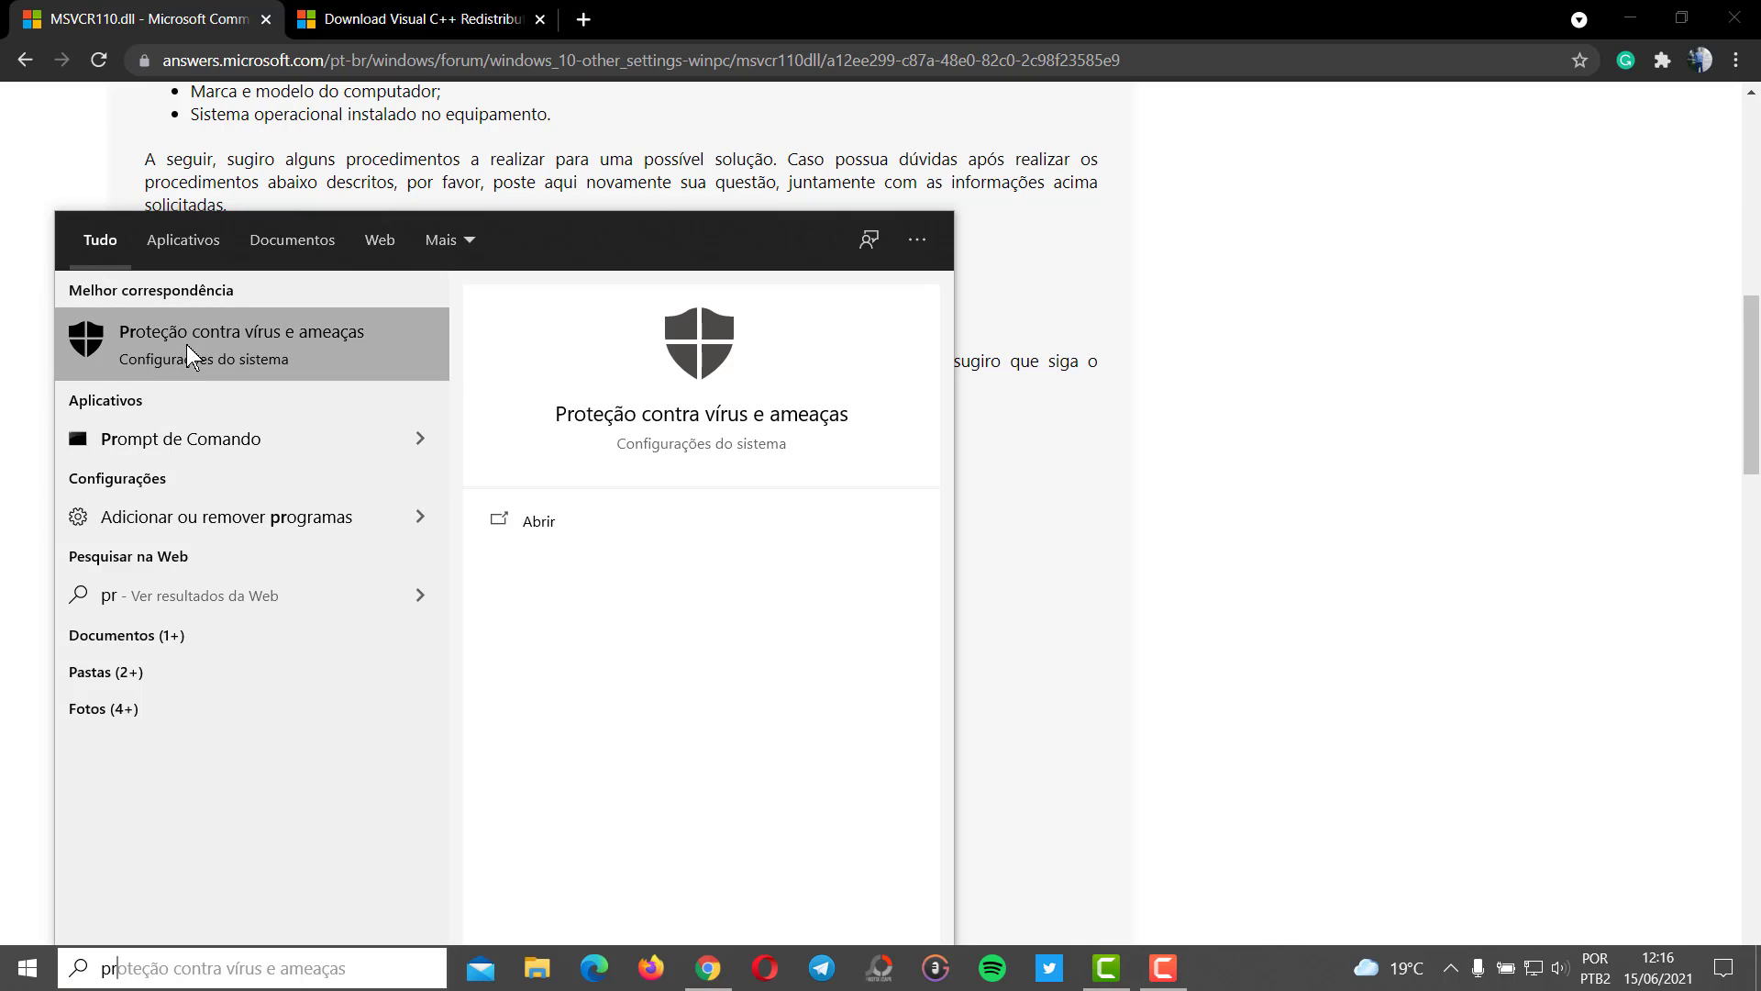
right_click(213, 433)
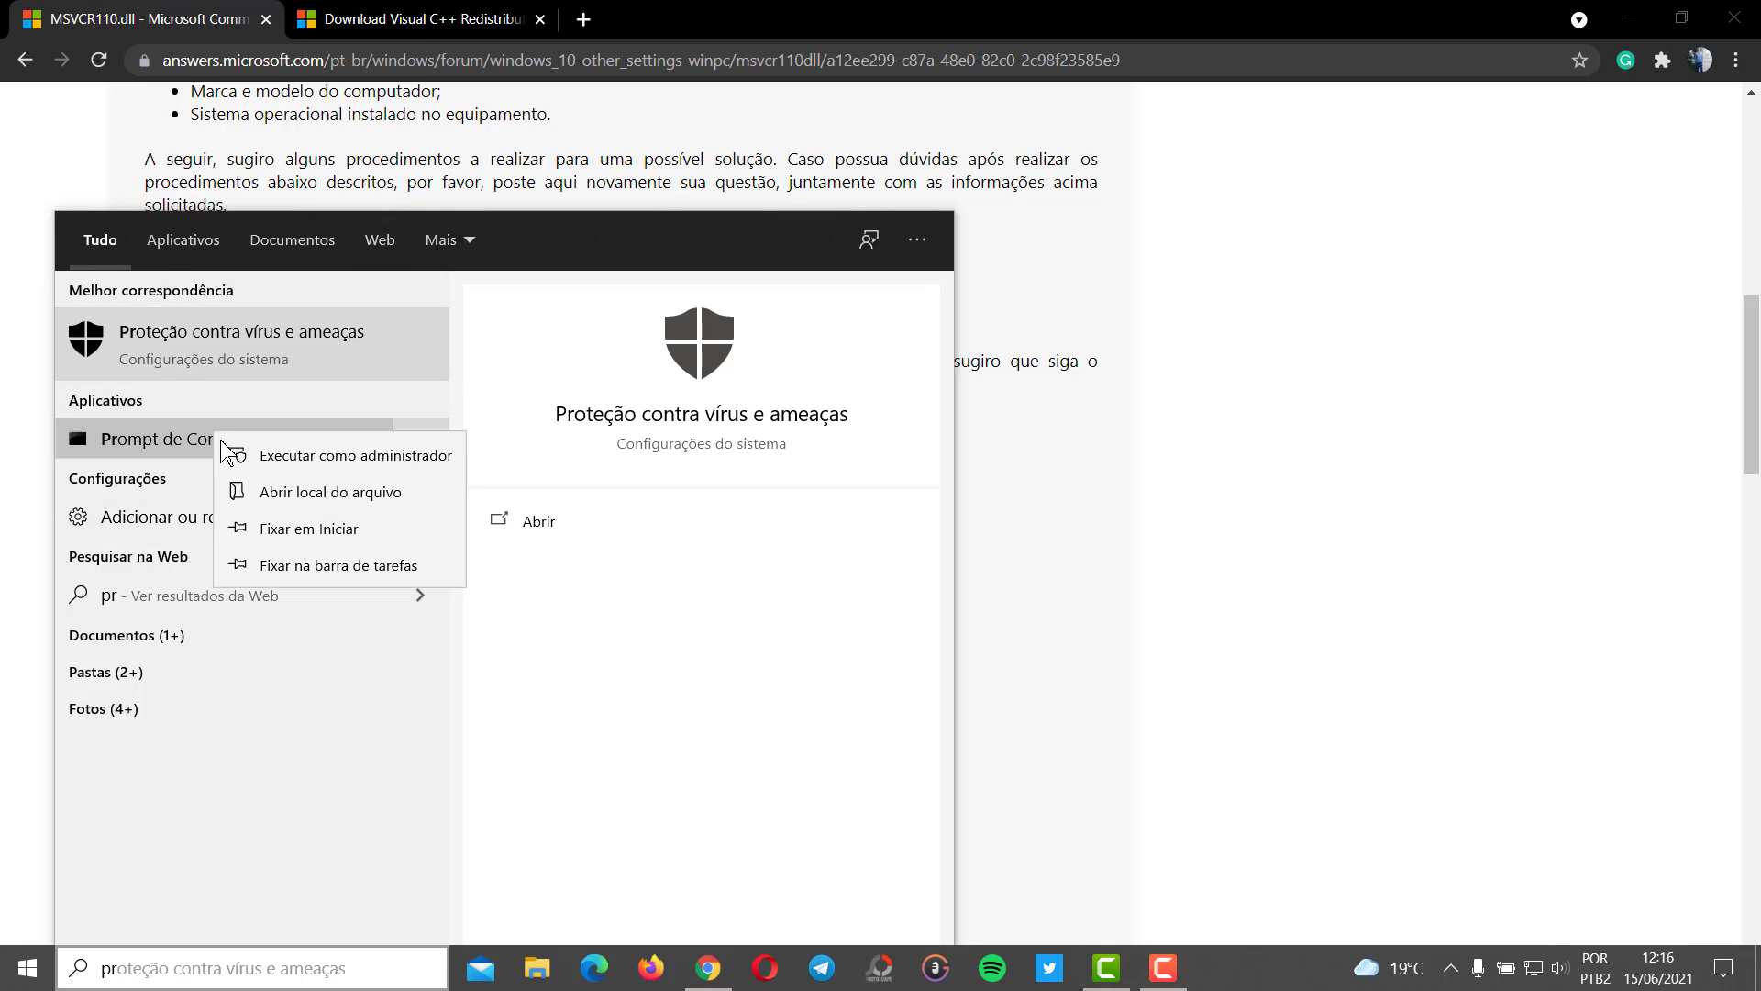
left_click(287, 455)
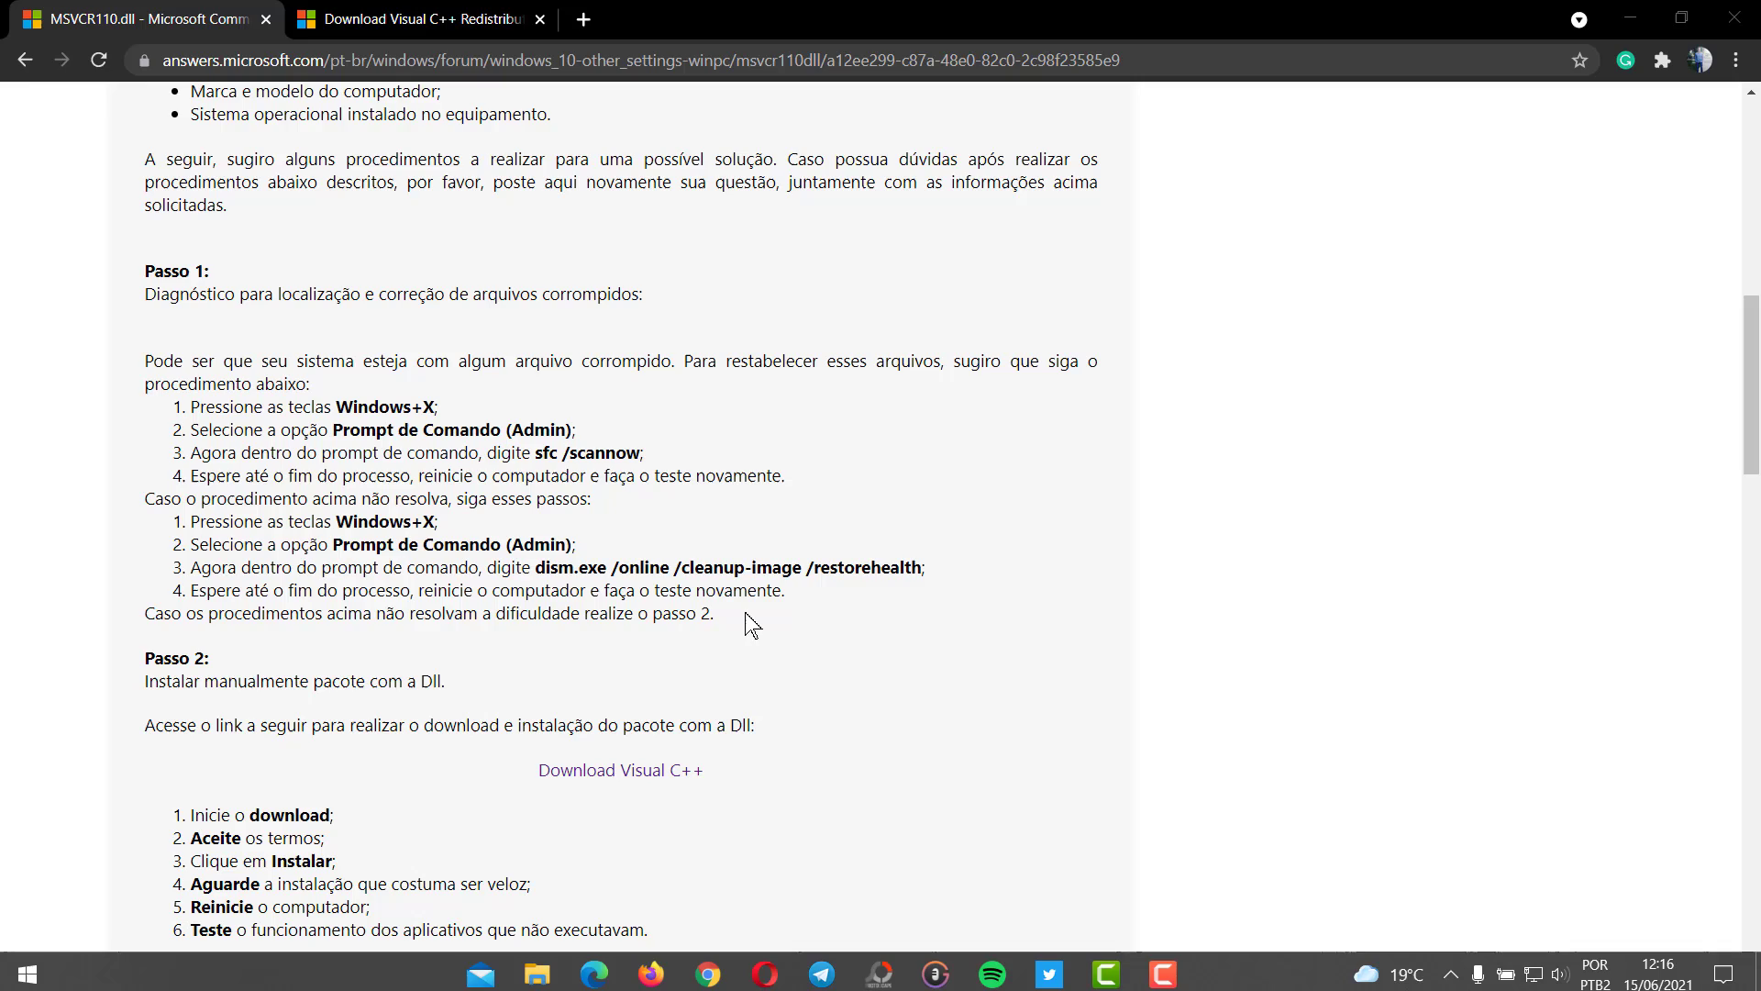
key("ctrl+v")
key("Return")
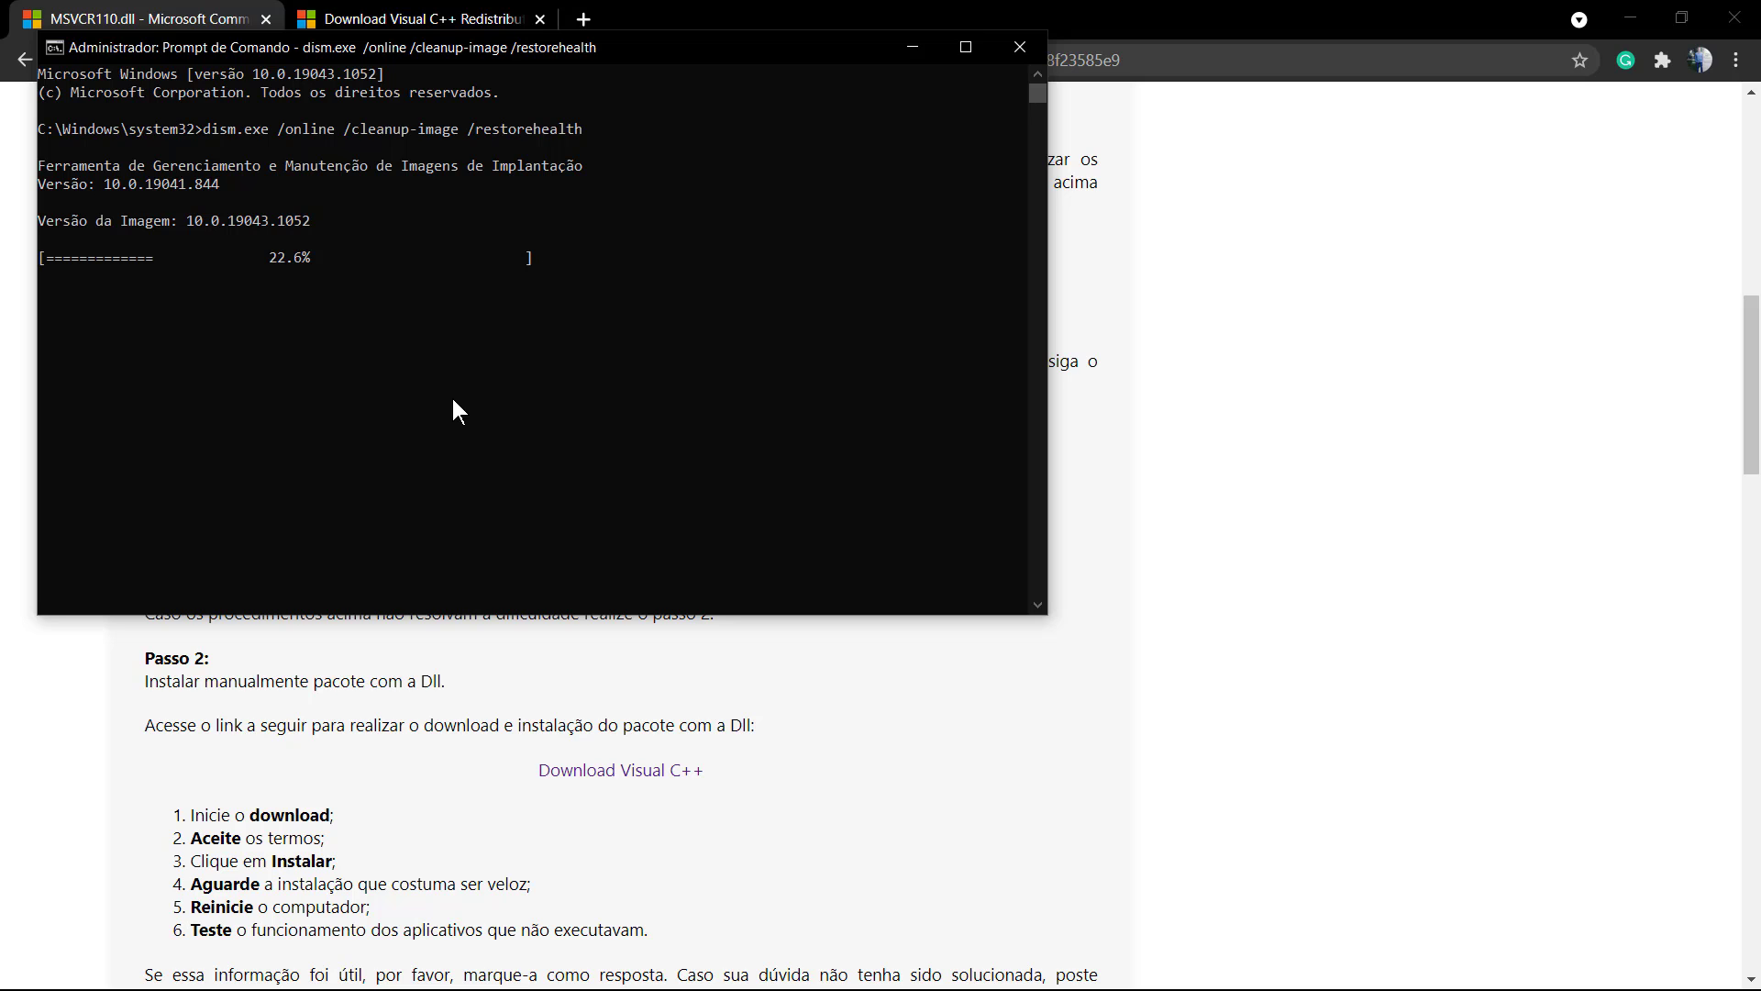
- Download VSU_4\vcredist_x64.exe for Visual C++ 2012 Update 4 via the article's Download Visual C++ link
left_click(514, 699)
scroll(550, 550, "down", 4)
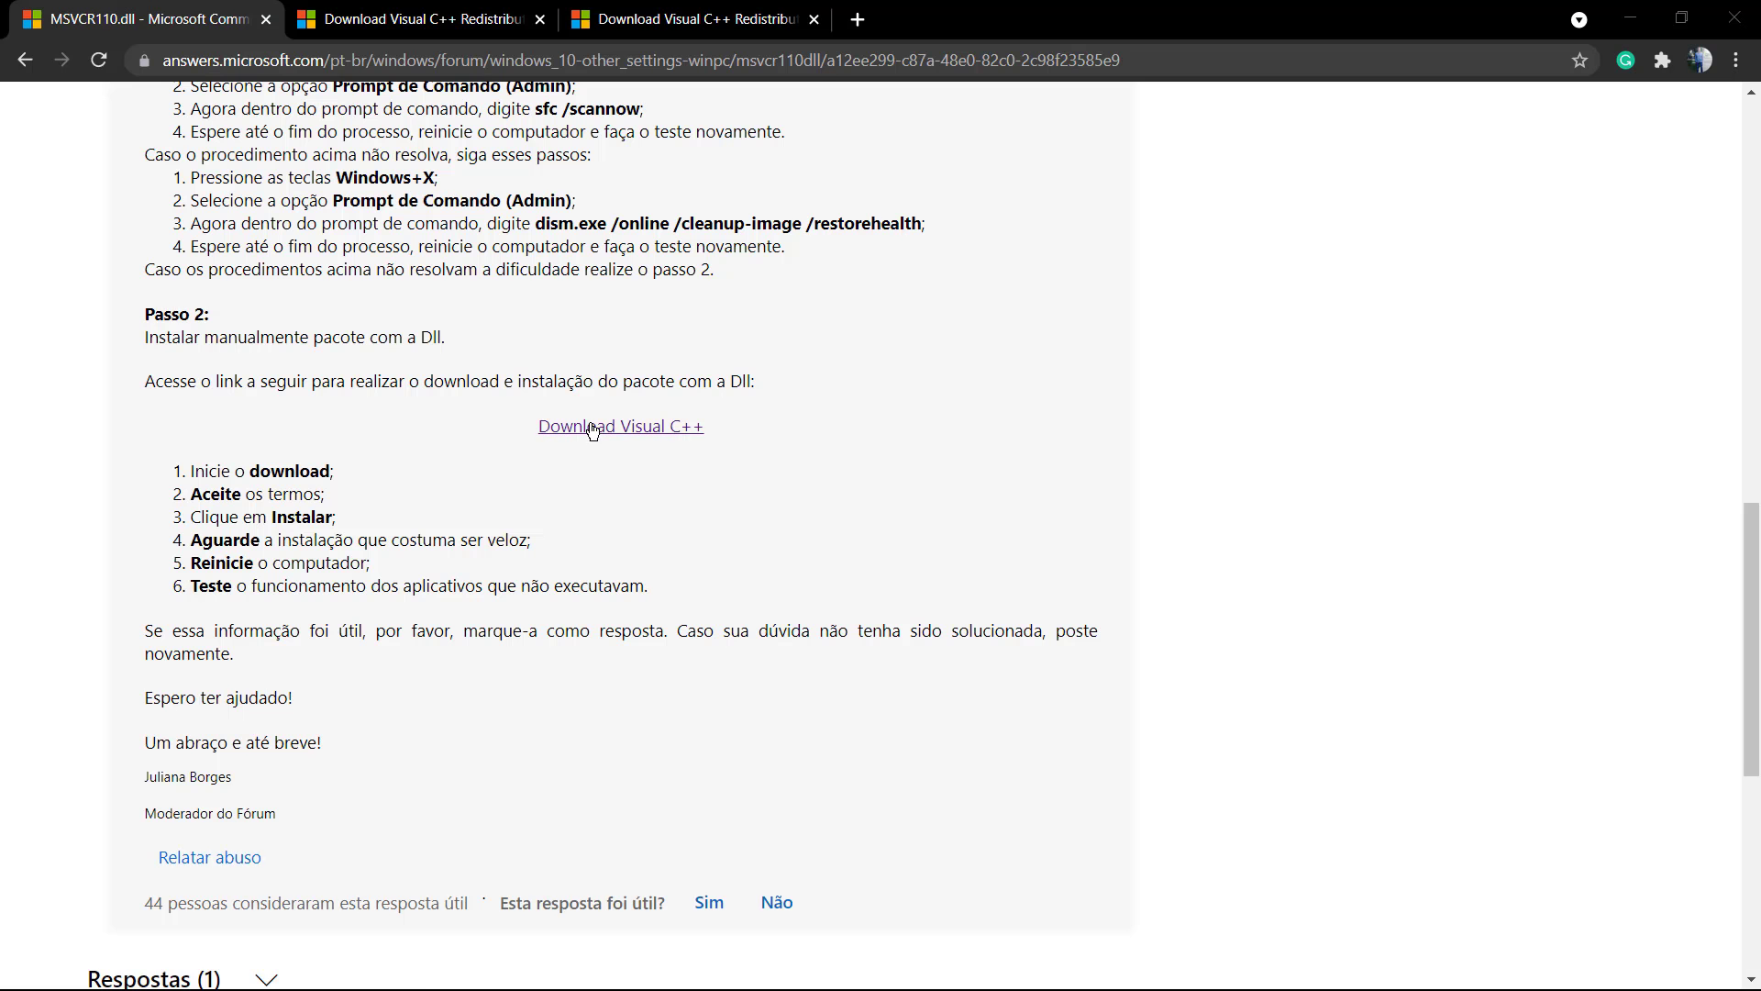
left_click(590, 424)
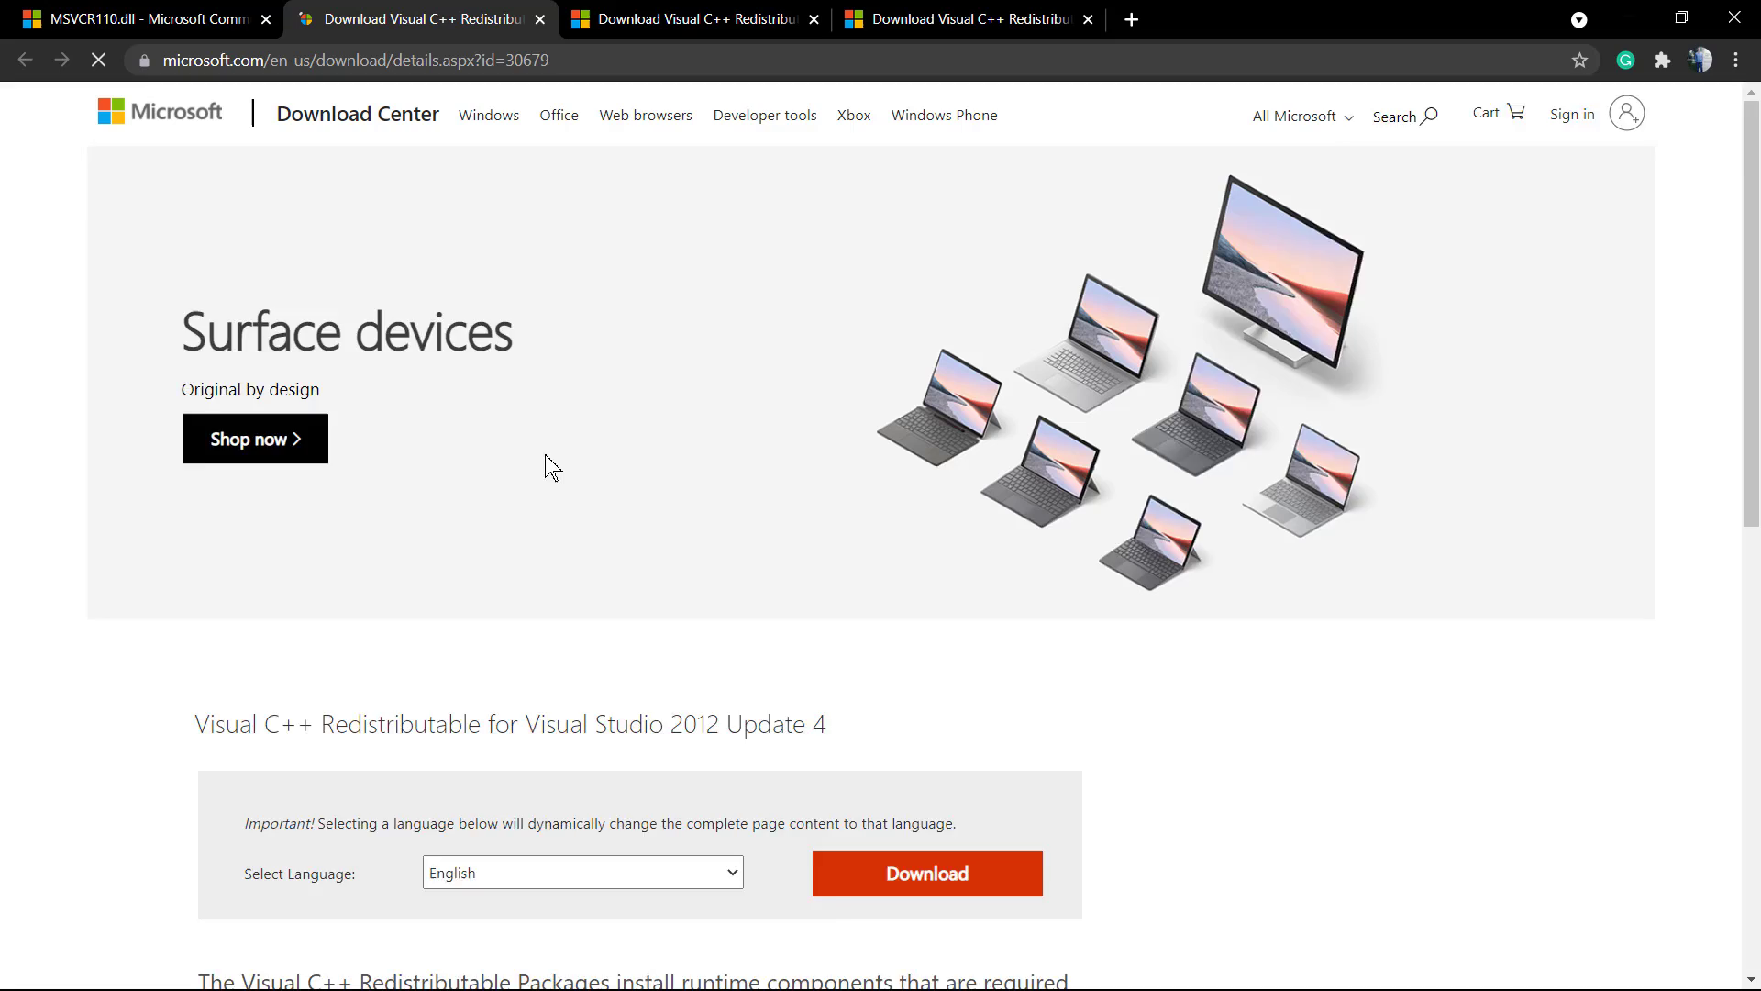
scroll(457, 491, "down", 1)
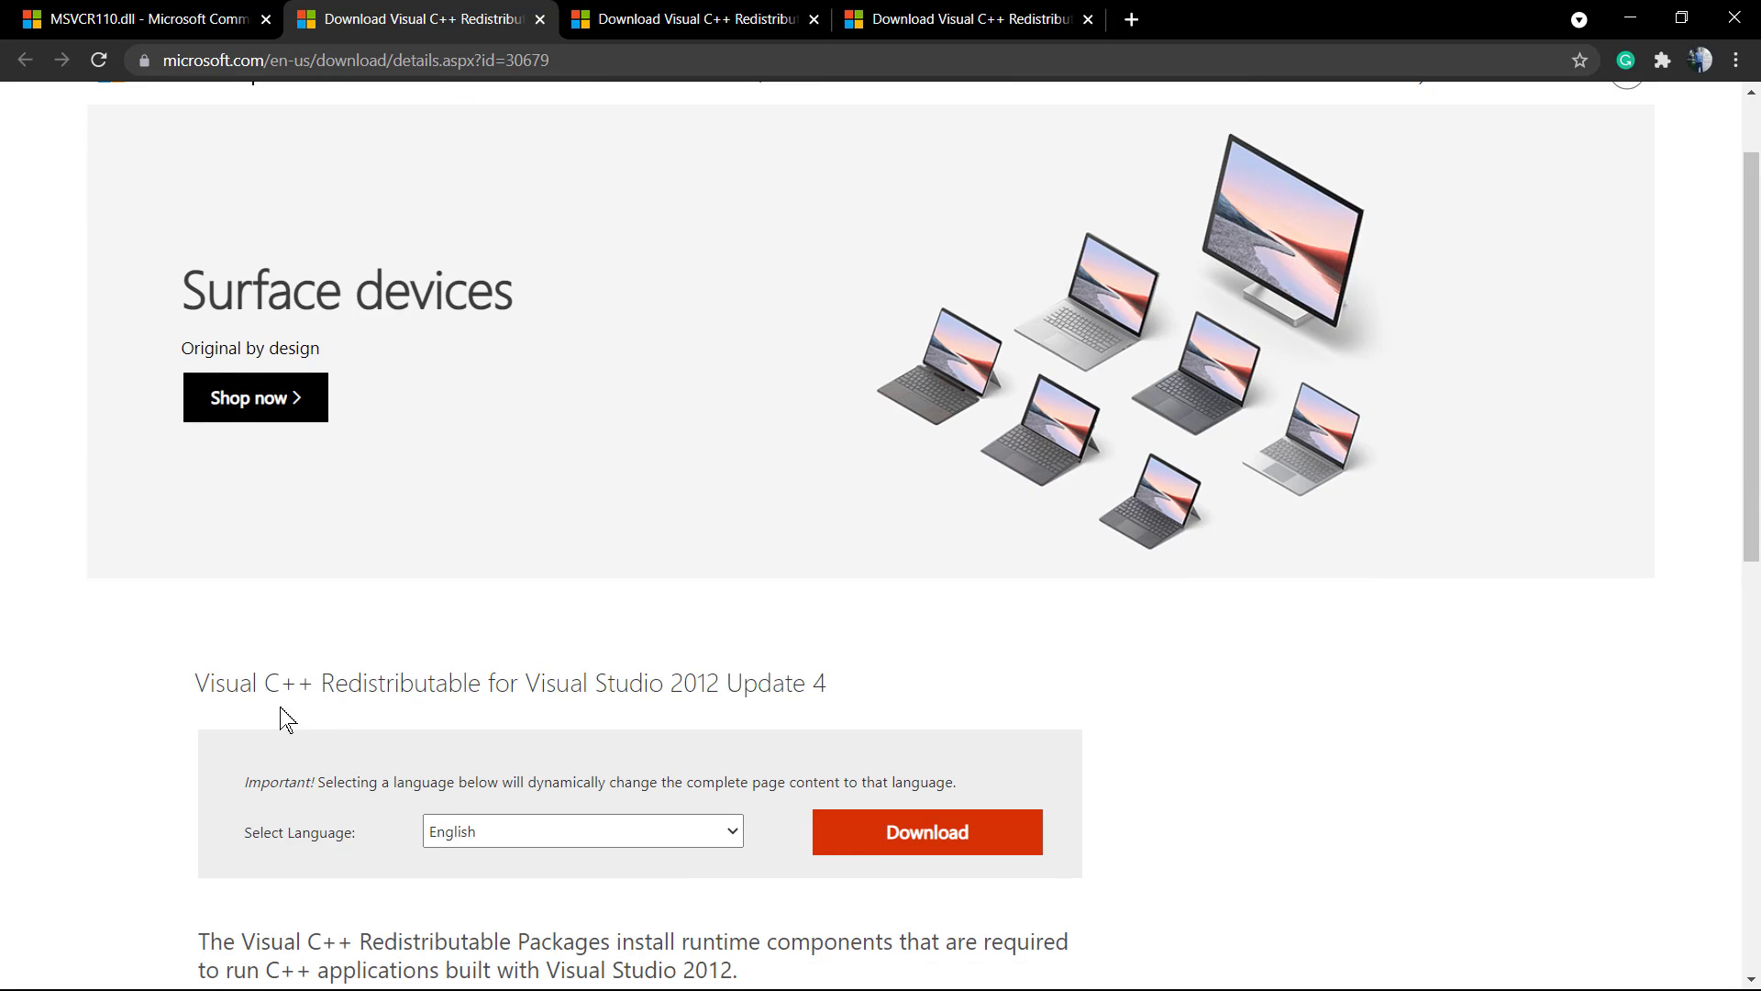
left_click_drag(196, 690, 670, 690)
left_click_drag(826, 688, 196, 689)
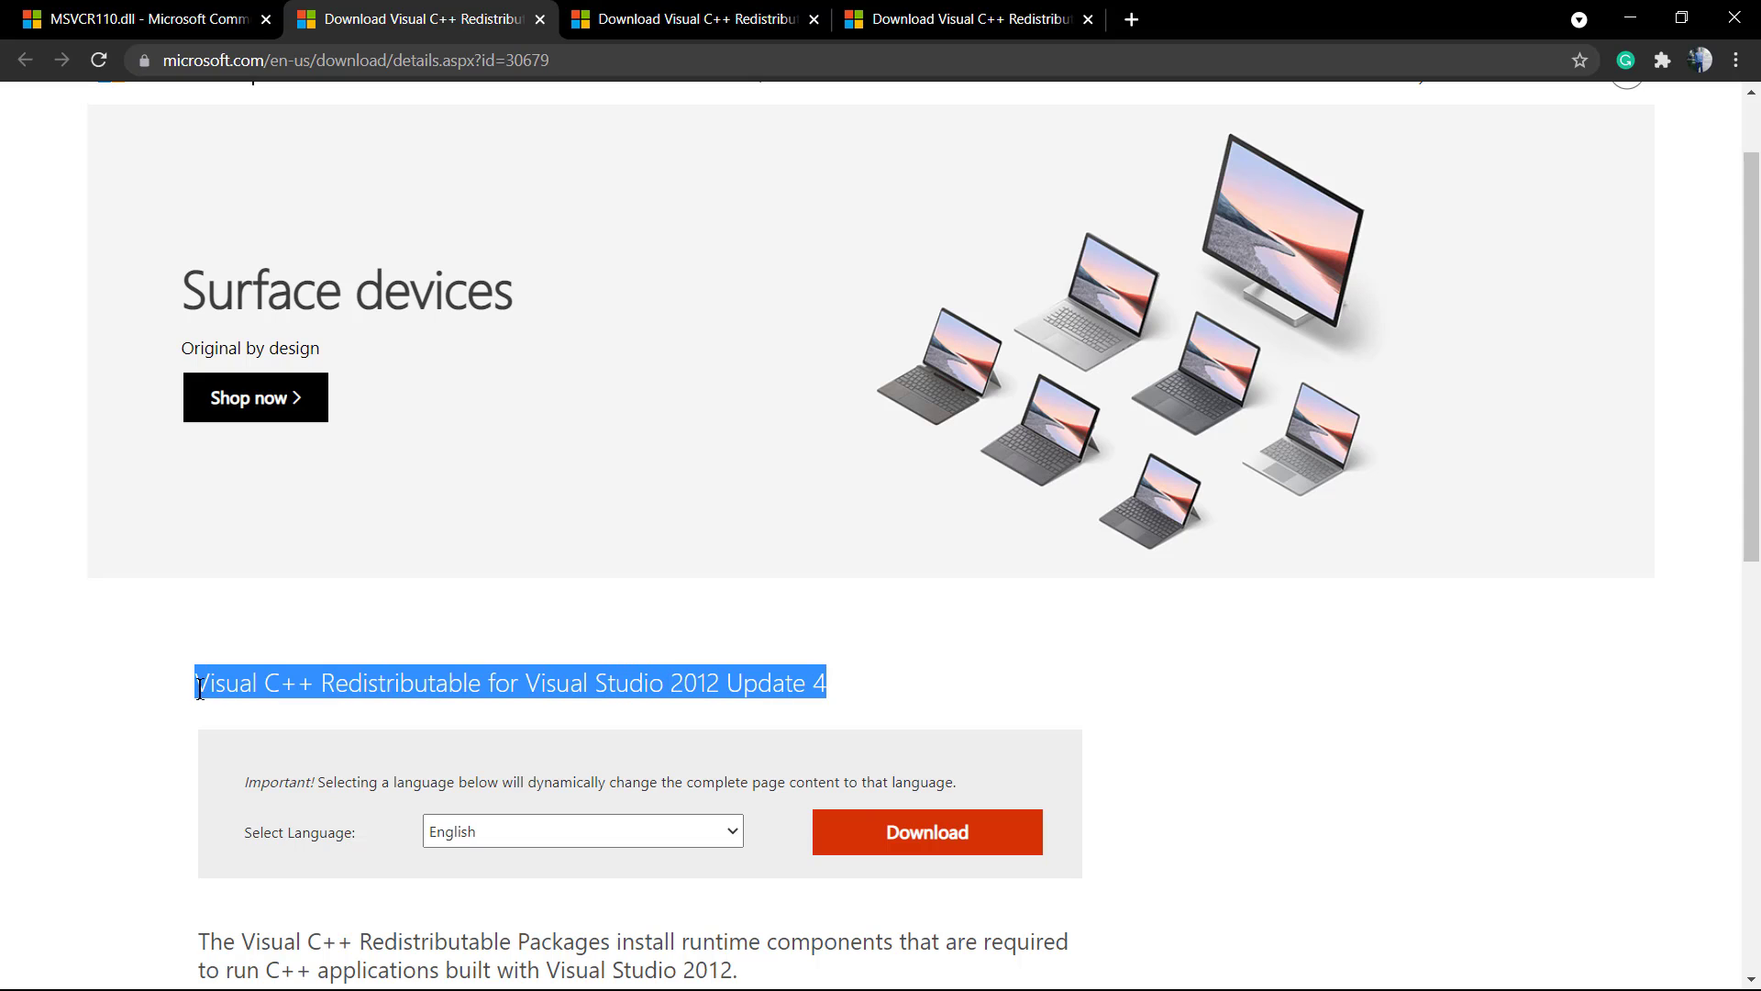
scroll(348, 682, "down", 1)
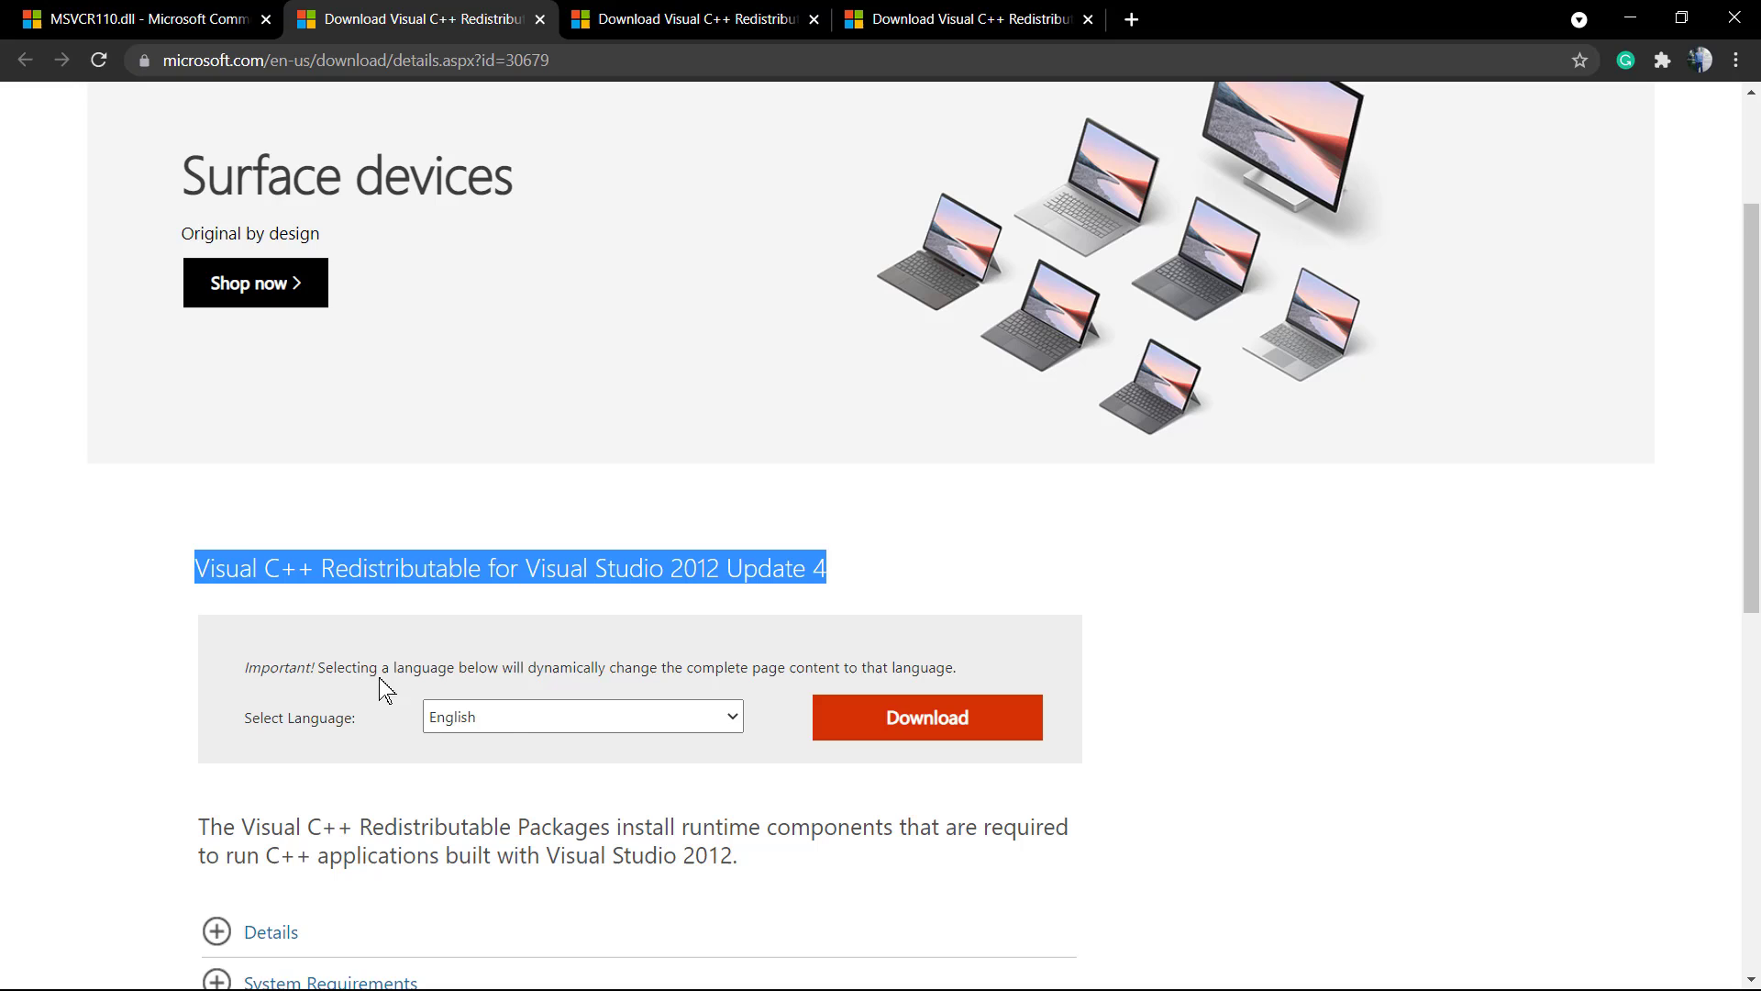
left_click(893, 721)
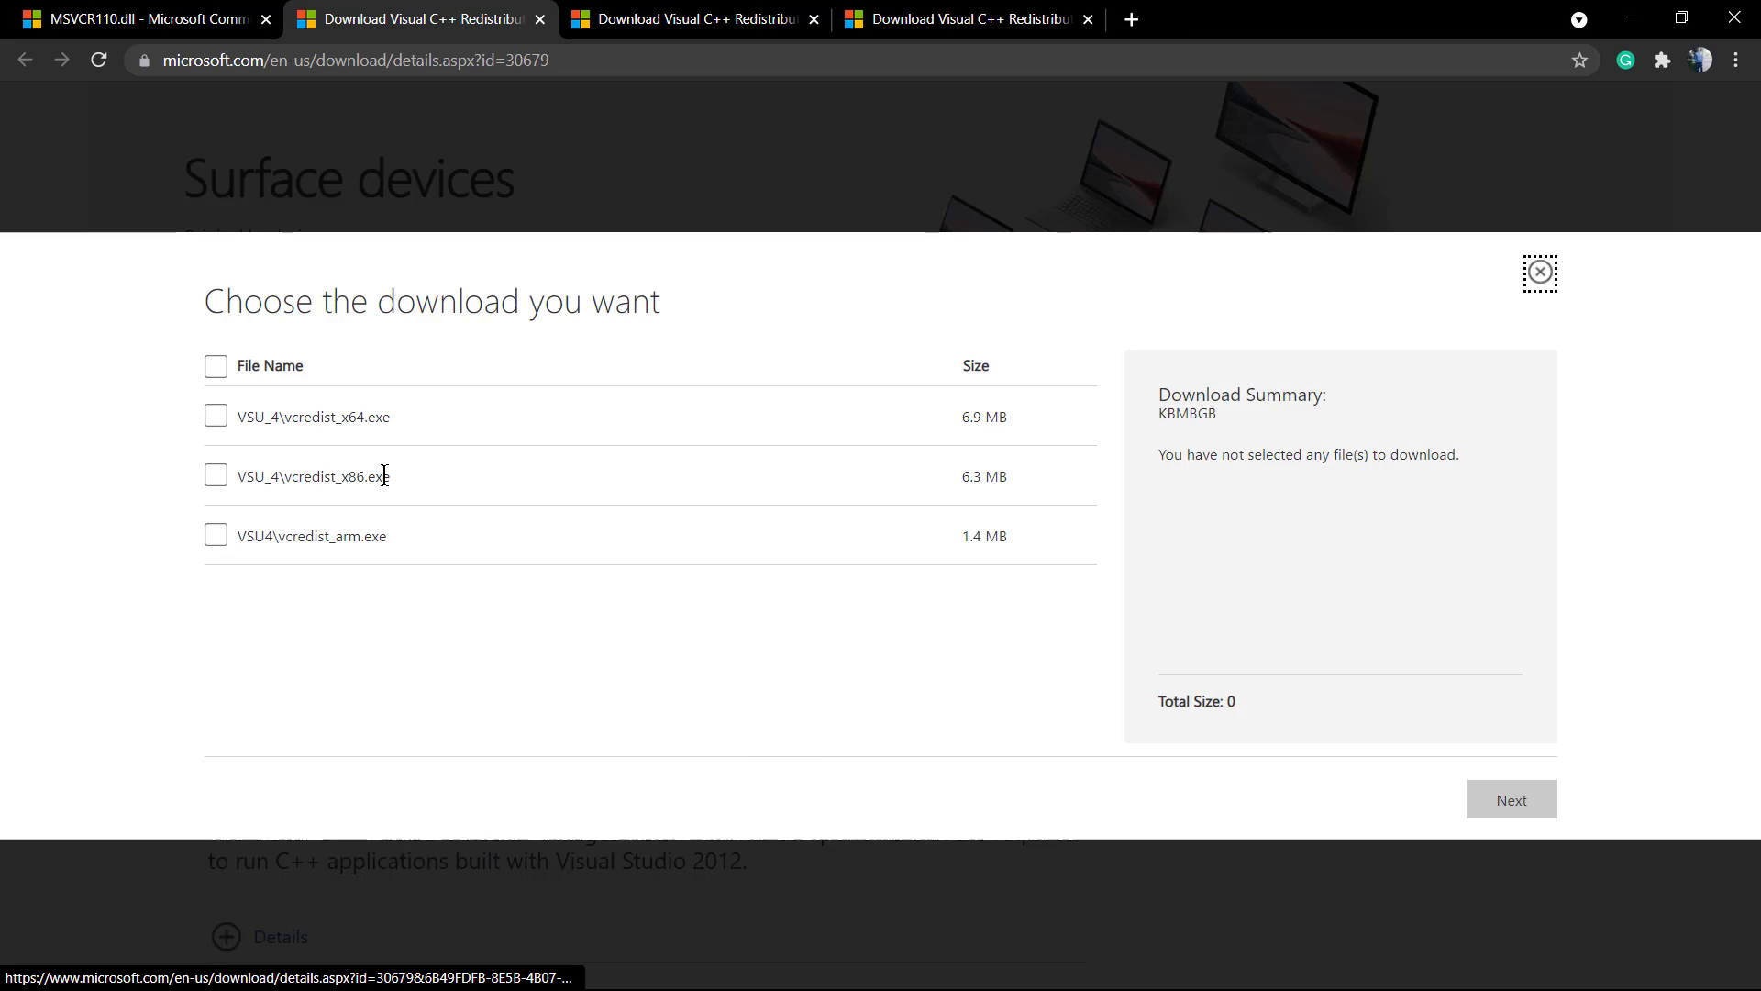
left_click(216, 416)
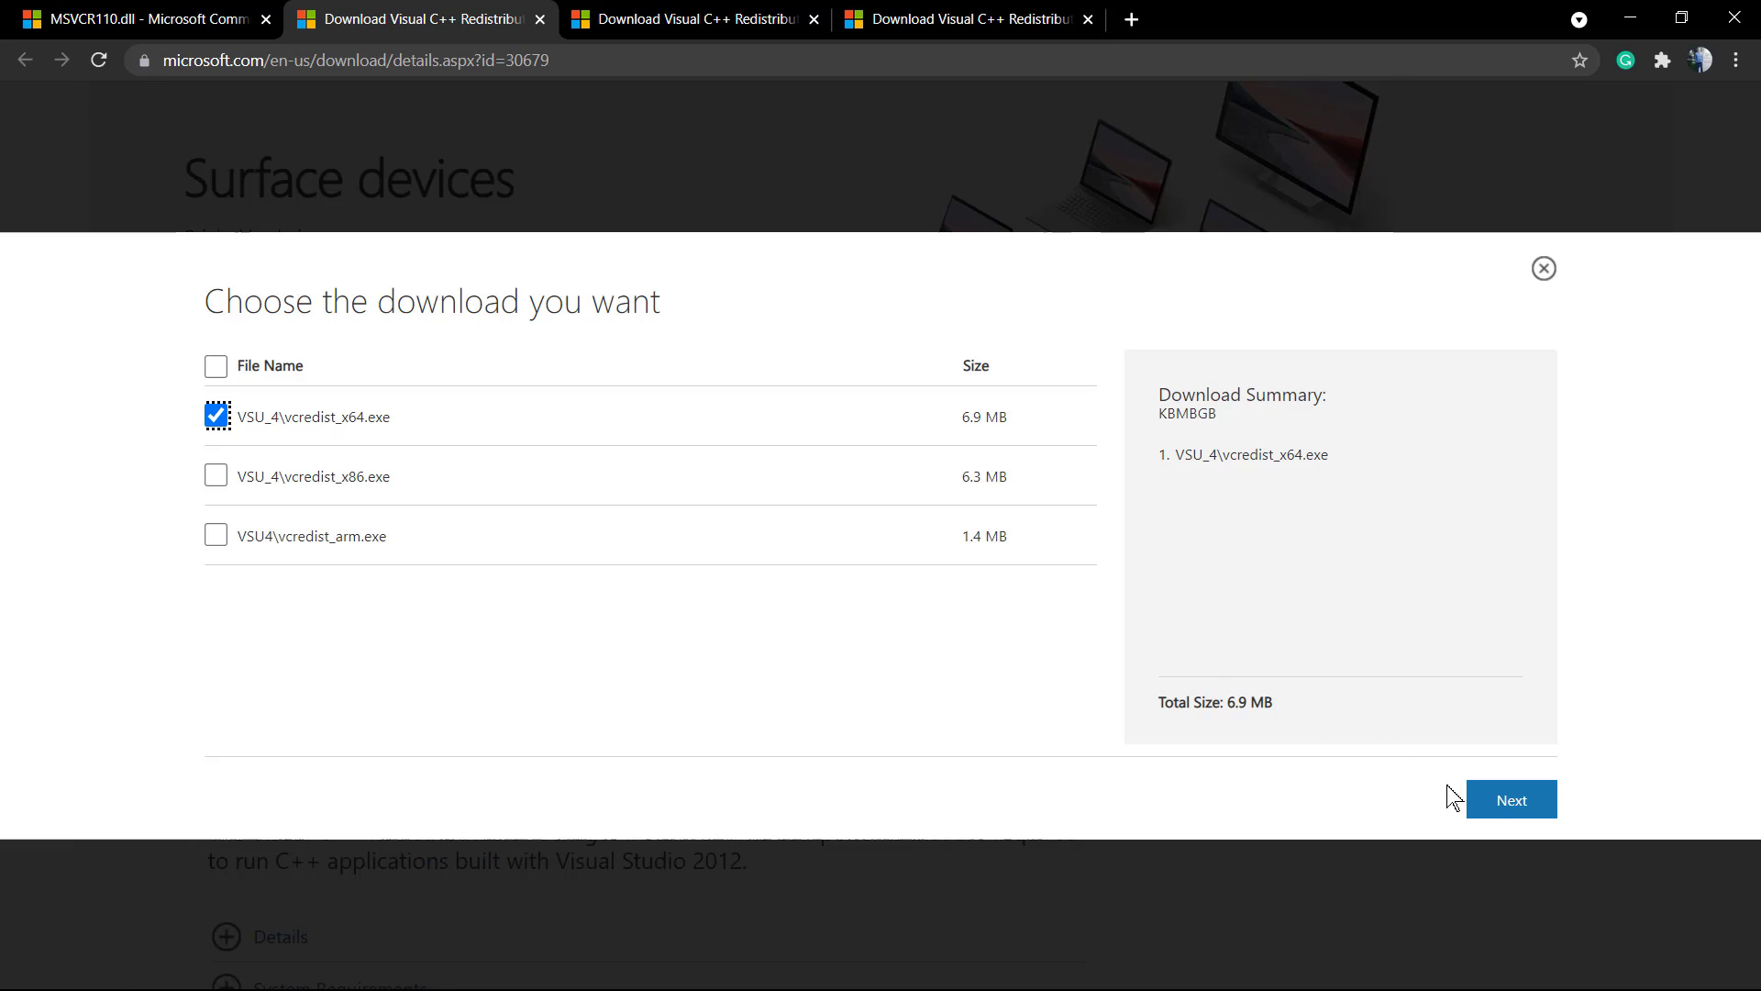
left_click(1491, 806)
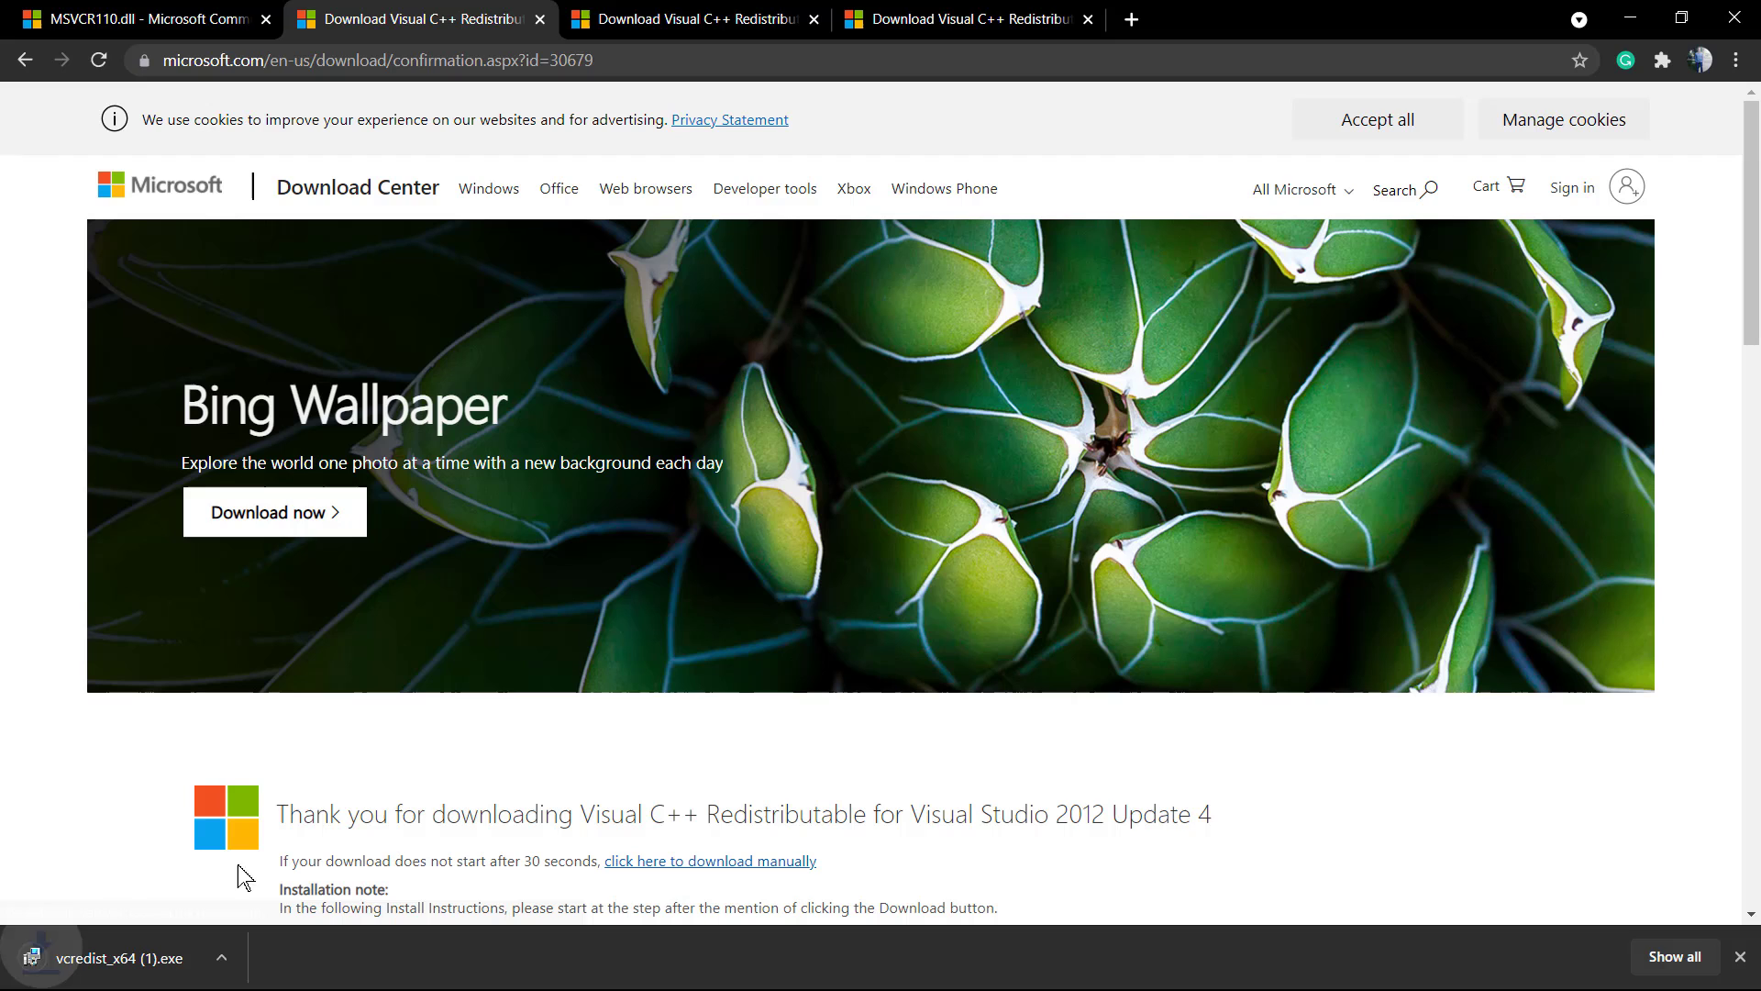
- Open the downloaded vcredist_x64 (1).exe setup and cancel it without changes
left_click(177, 956)
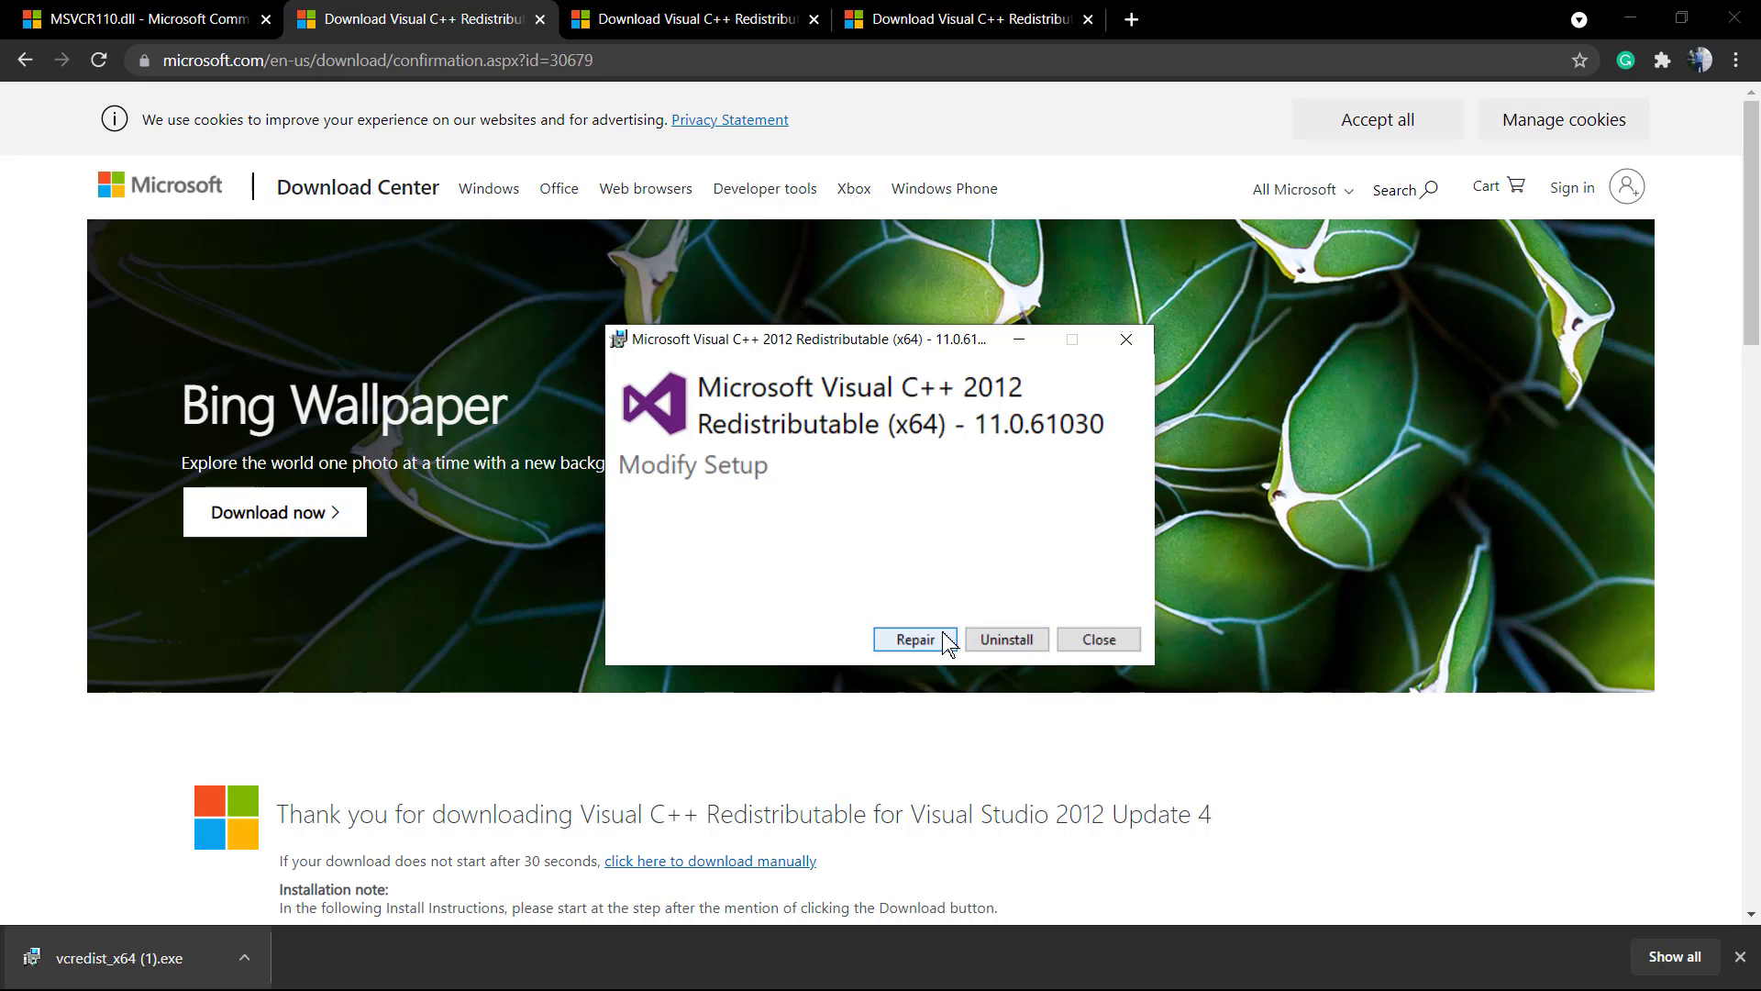
left_click(1073, 639)
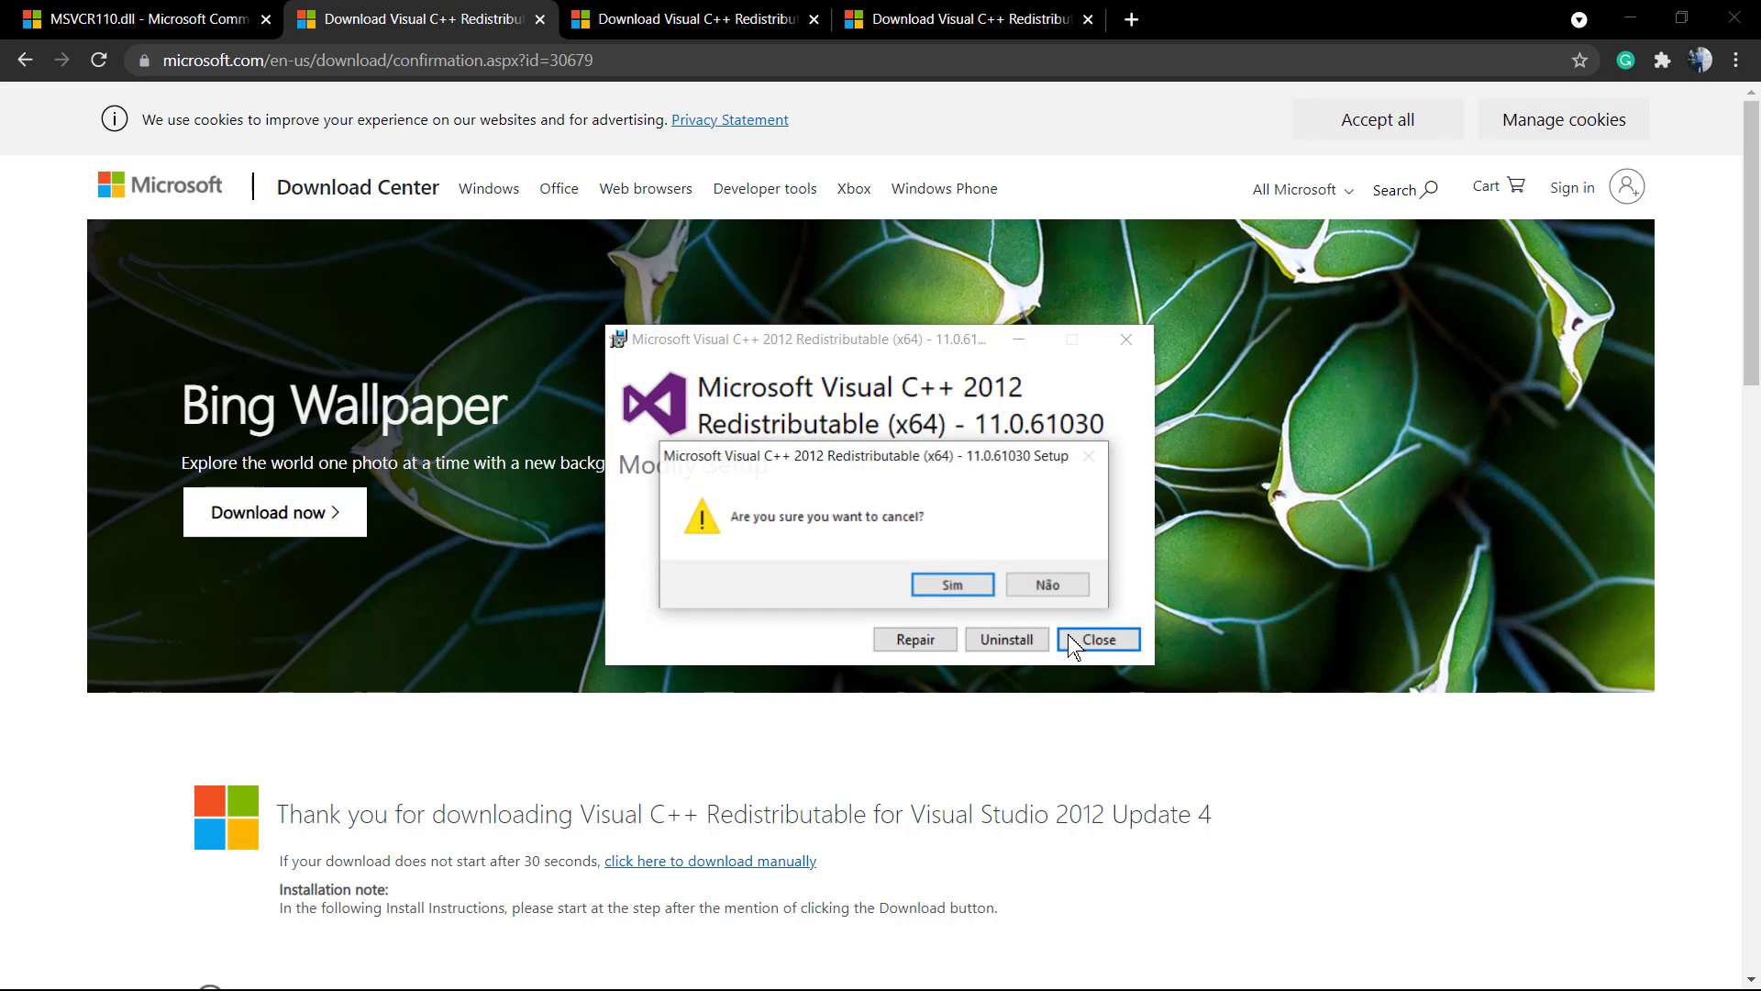
left_click(945, 592)
key("super")
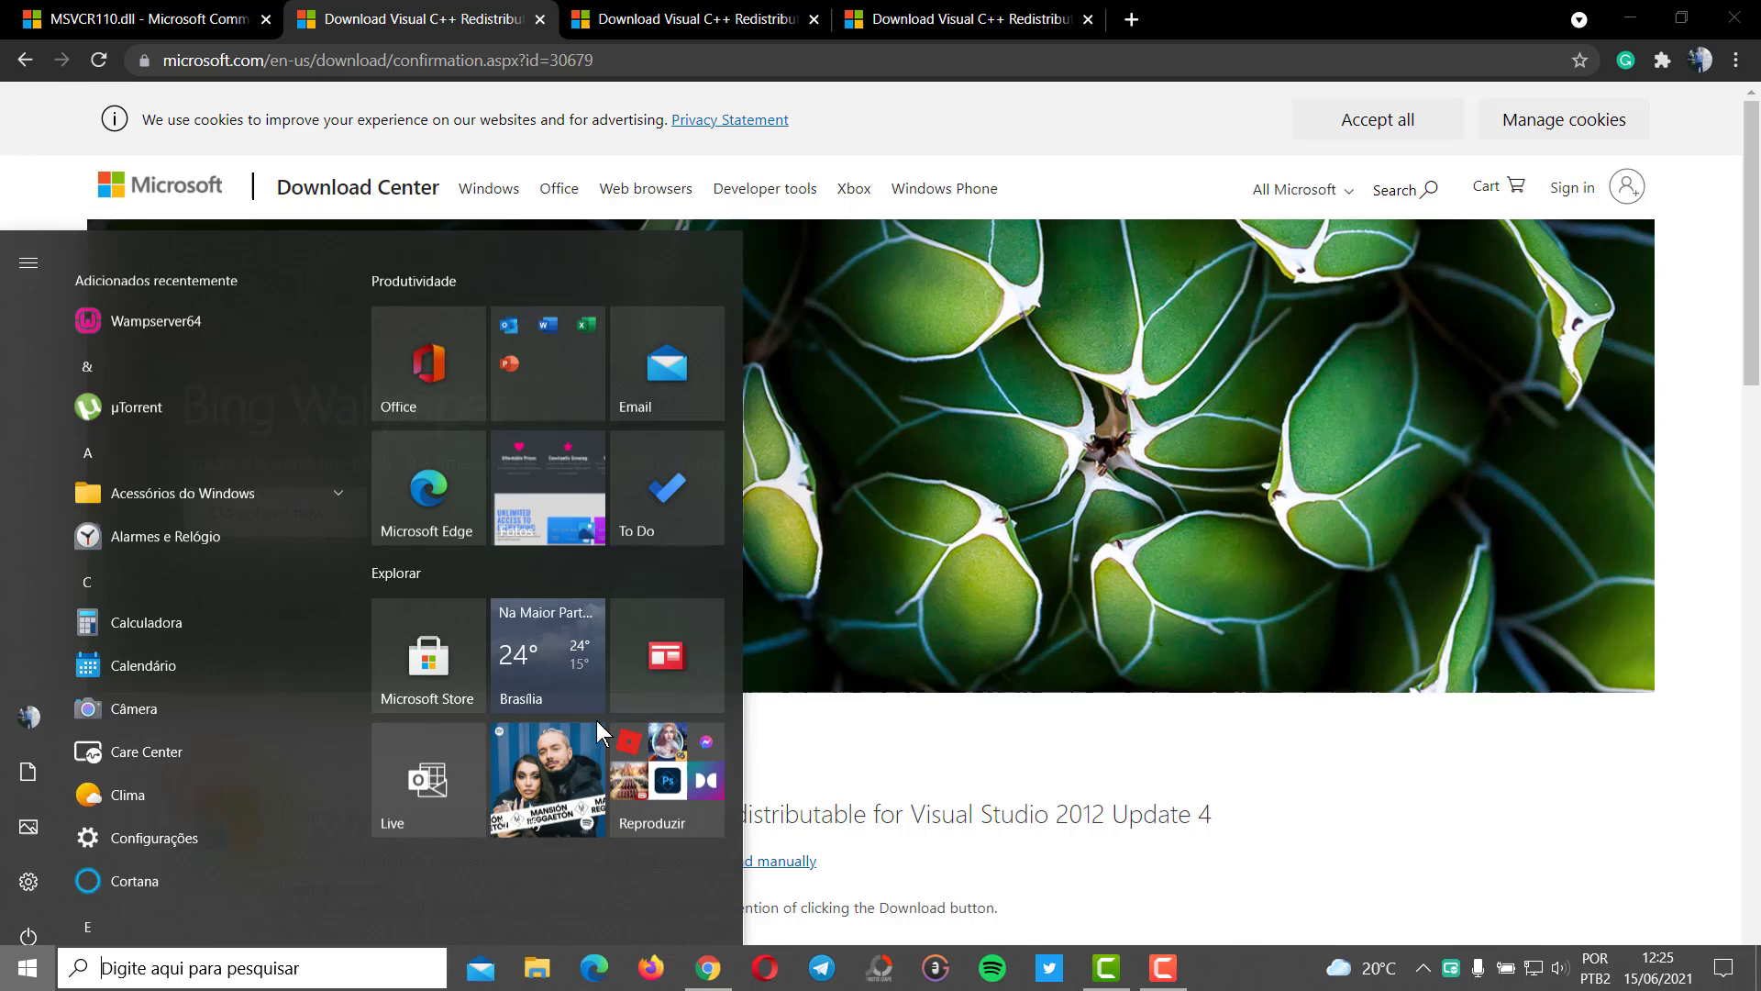
- Launch Wampserver64, then open the Wampserver tray icon's menu from the hidden notification icons
left_click(201, 287)
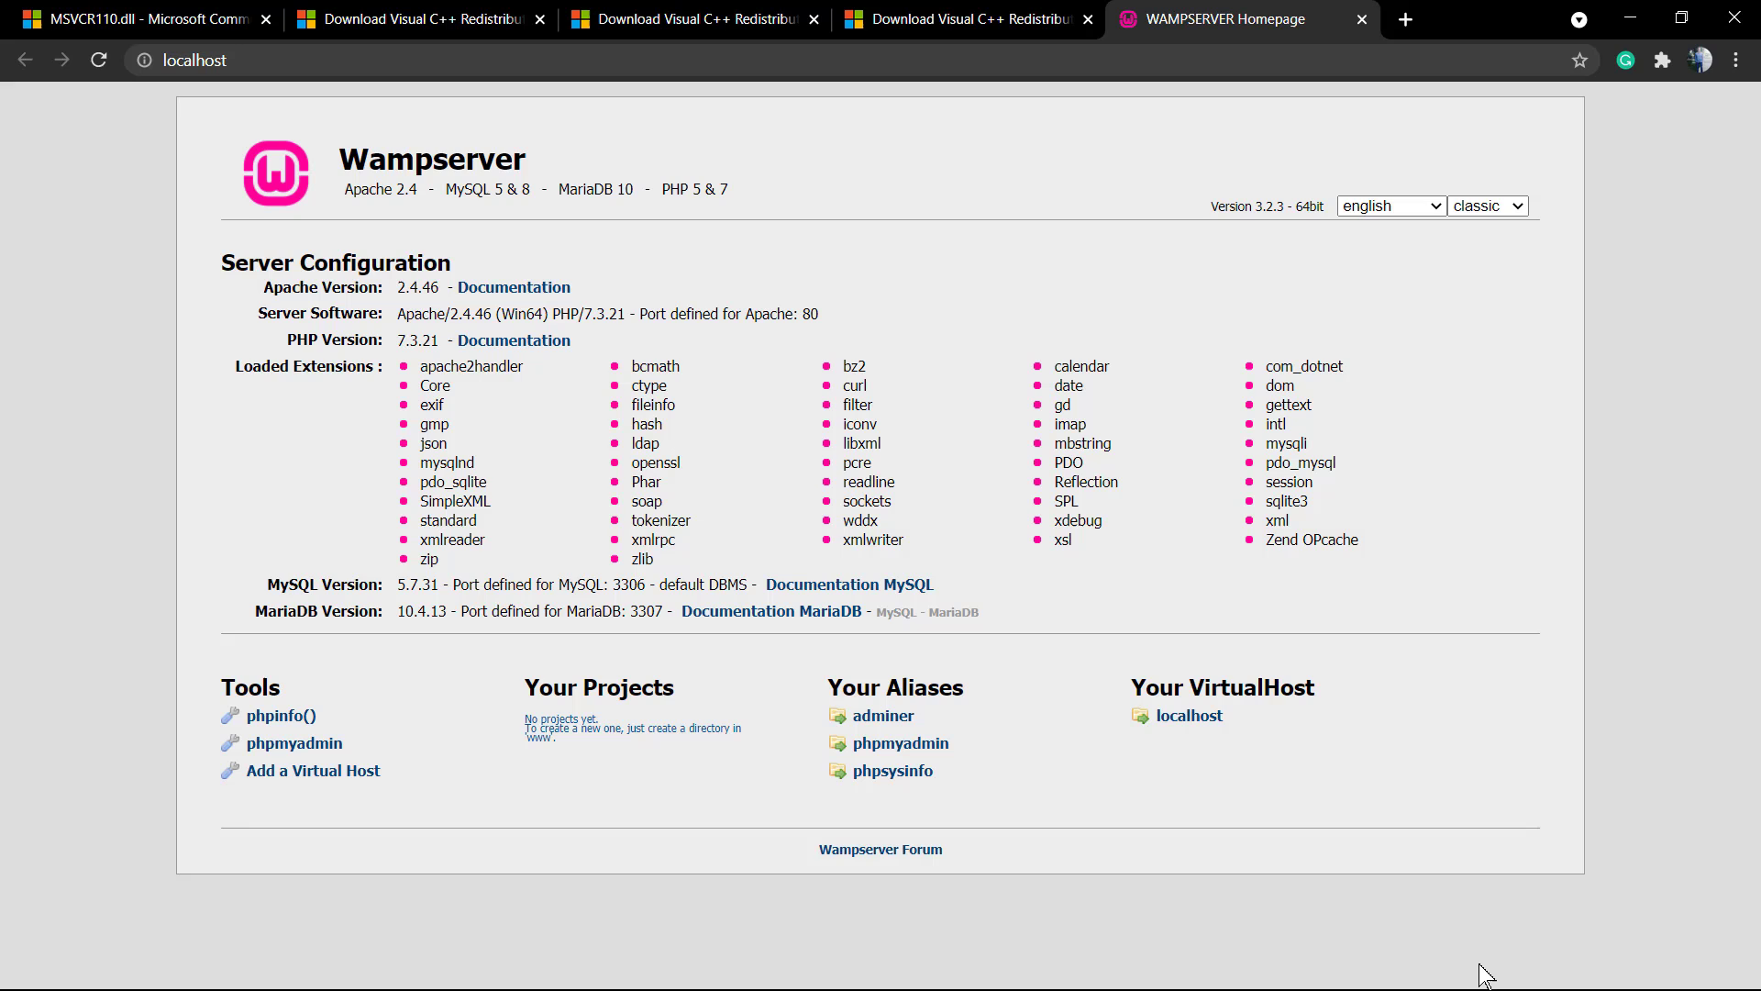
key("super")
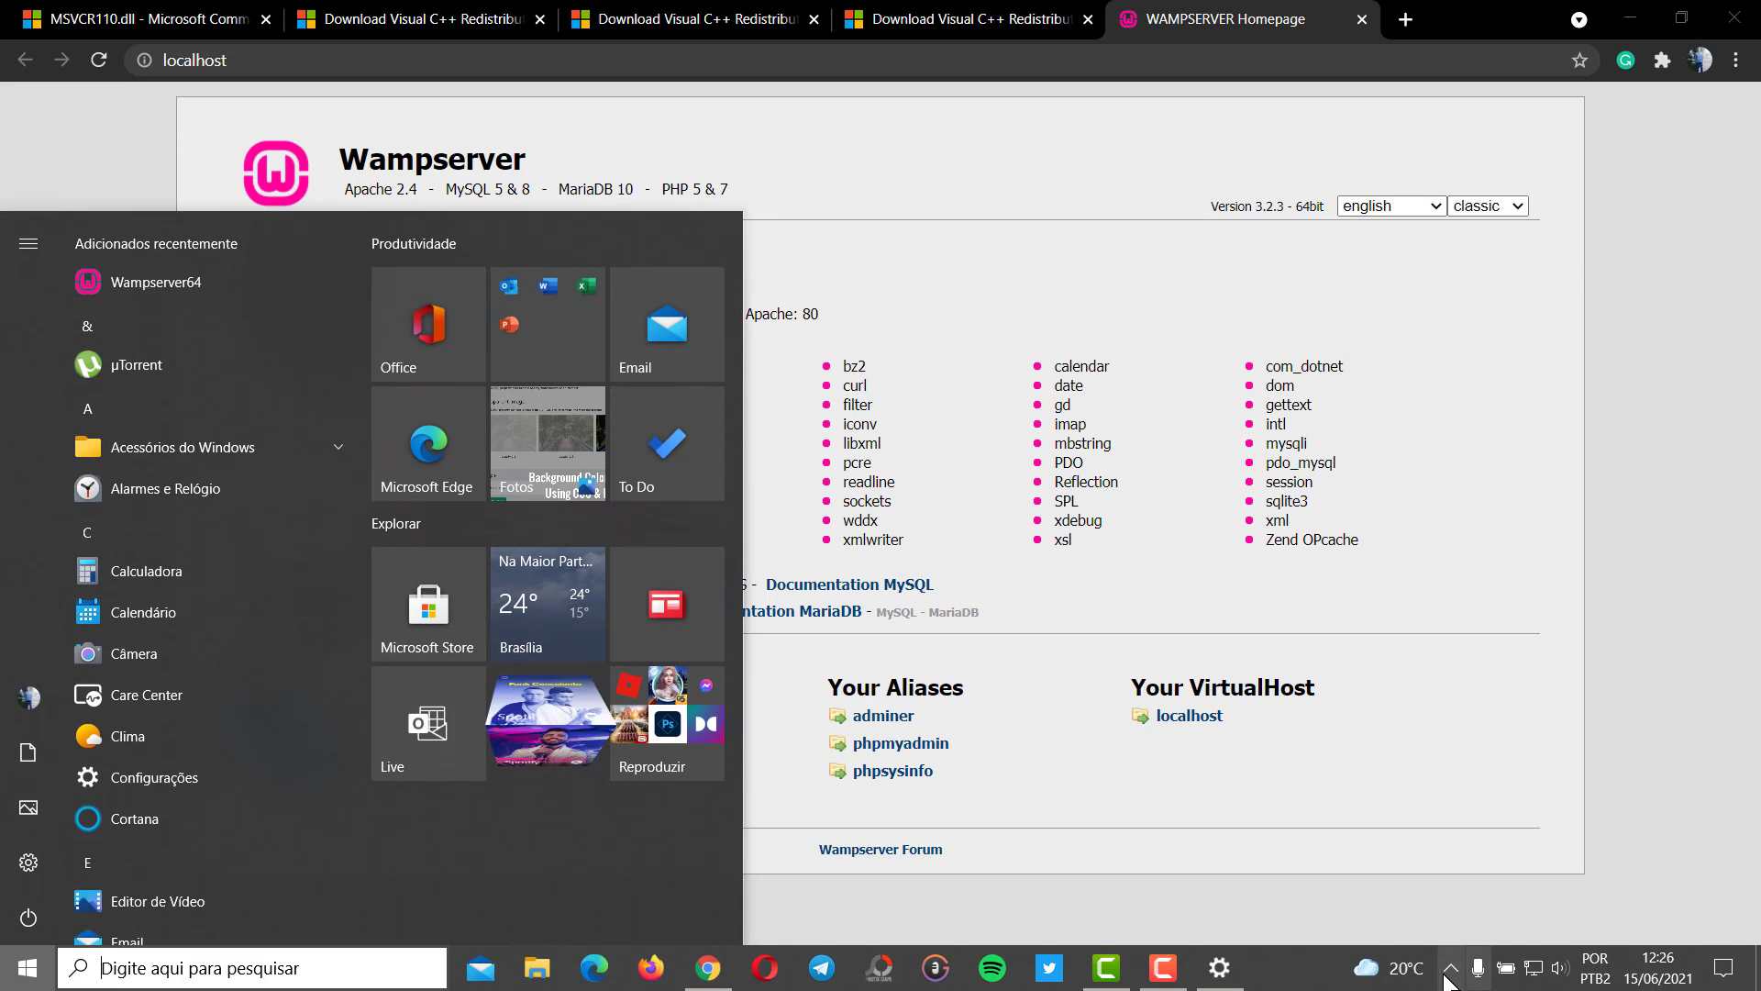
left_click(1450, 971)
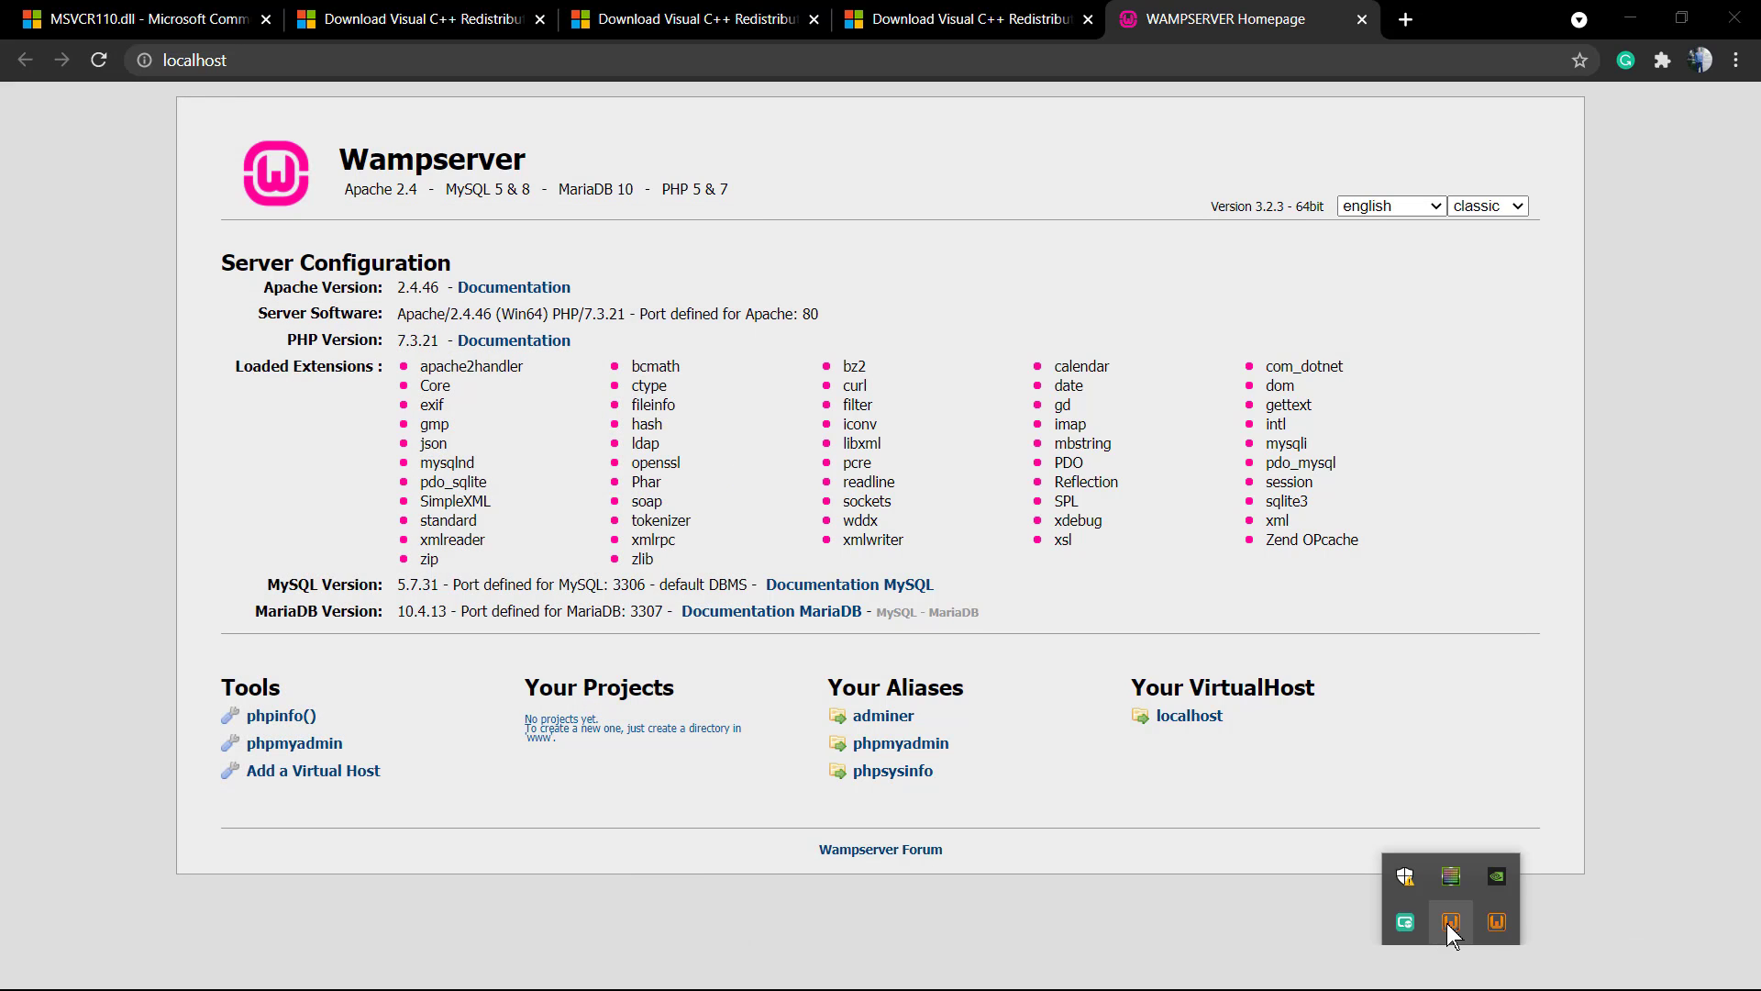
right_click(1495, 925)
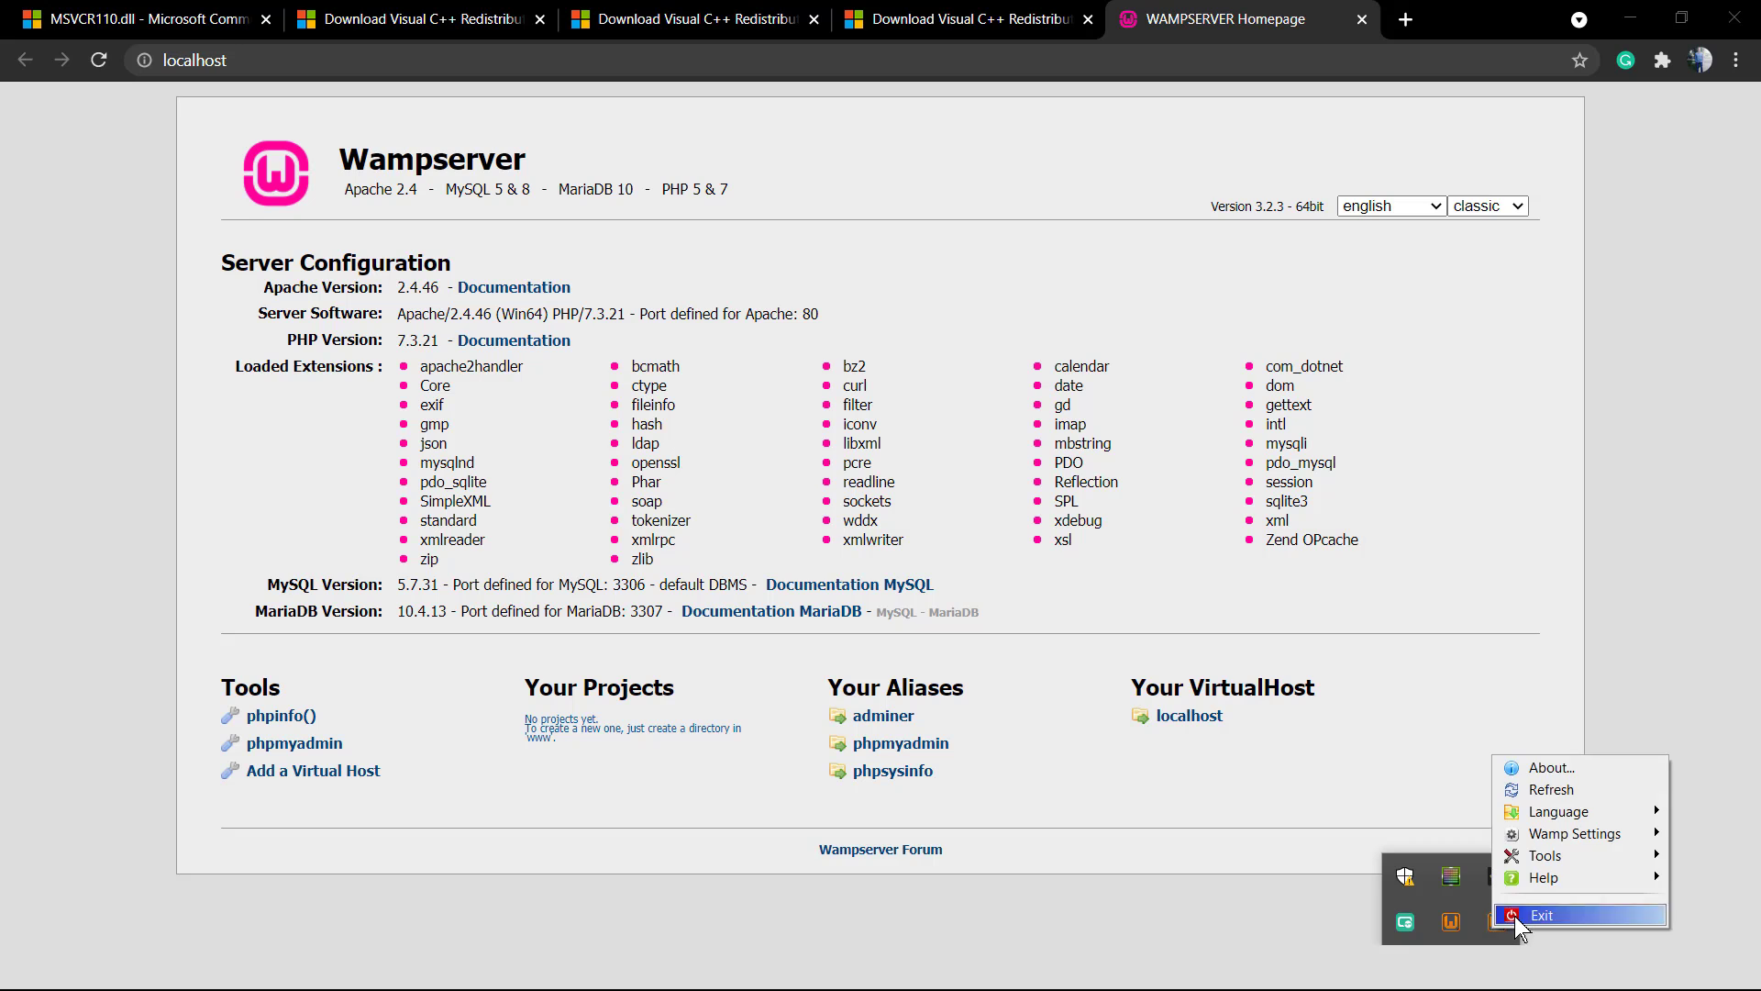